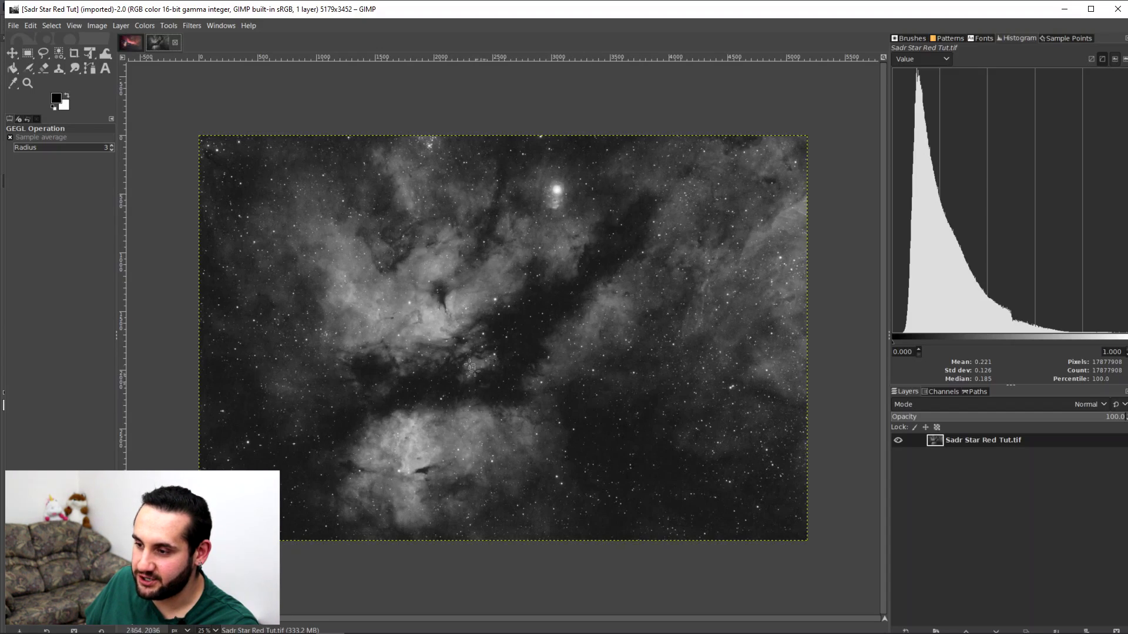
Duplicate the layer in the greyscale Sadr image.
click(124, 43)
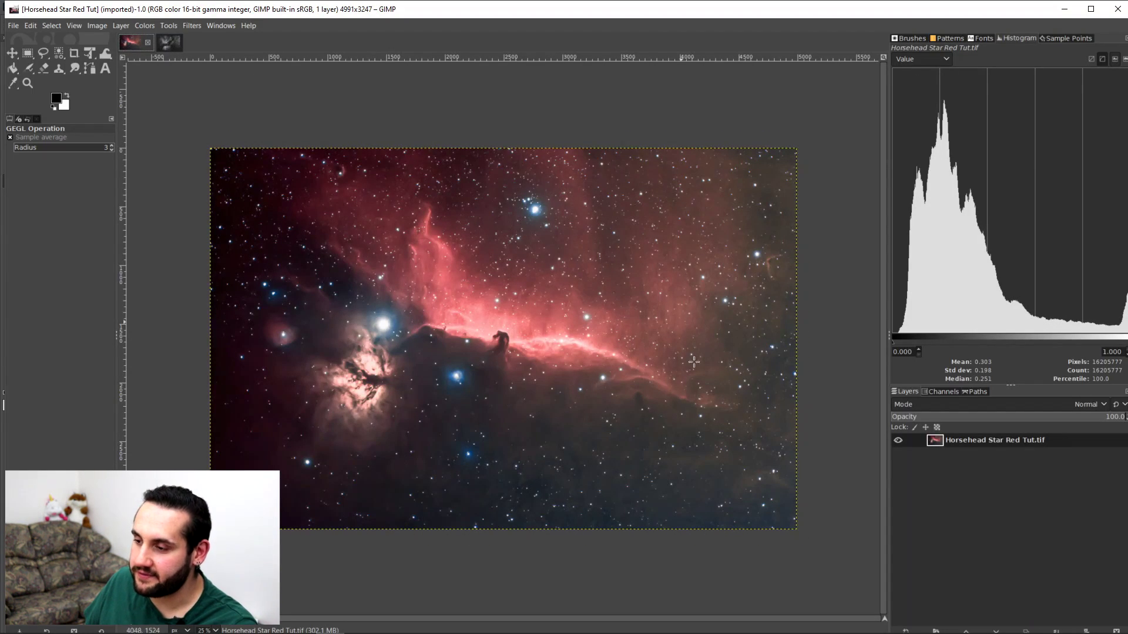
click(165, 43)
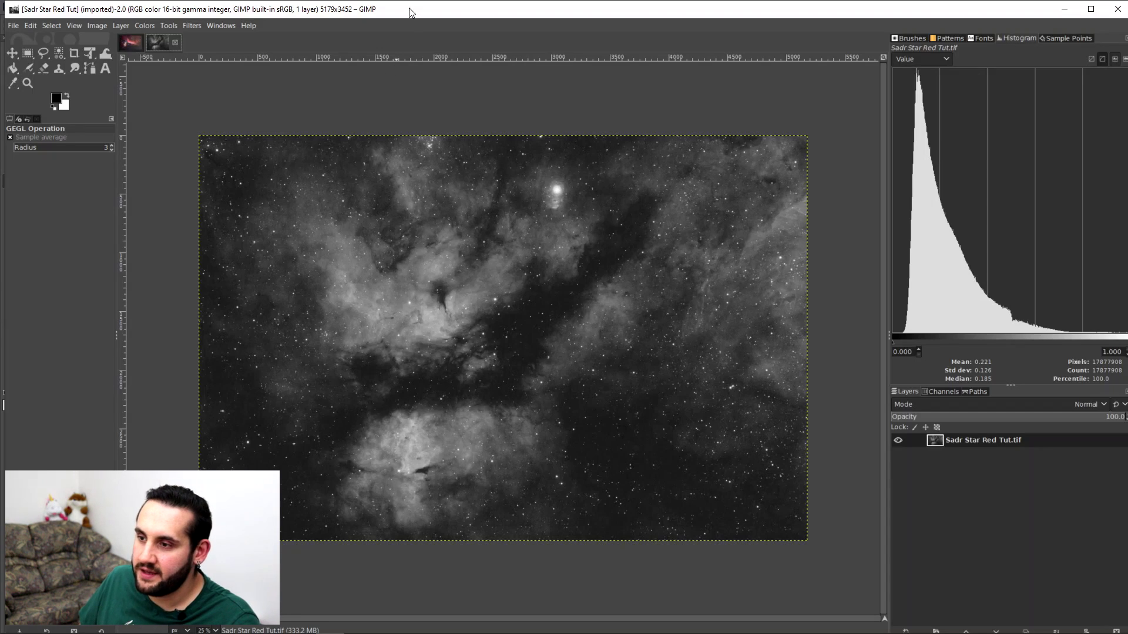
click(121, 26)
click(139, 80)
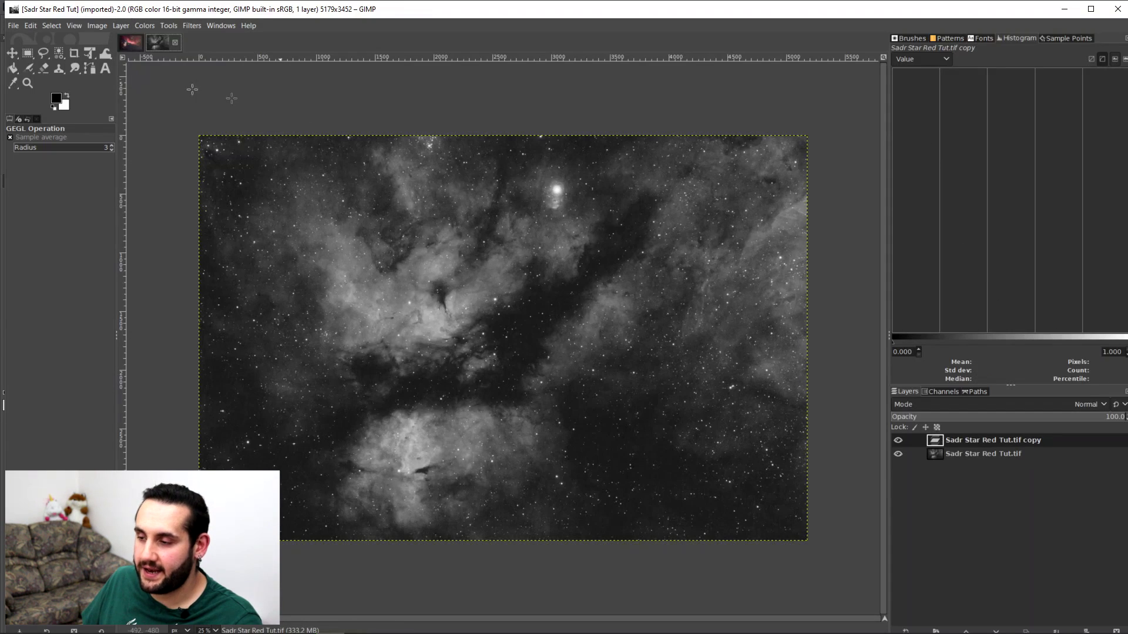
Rename the original Sadr layer to 'Star Reduction Base'.
click(986, 454)
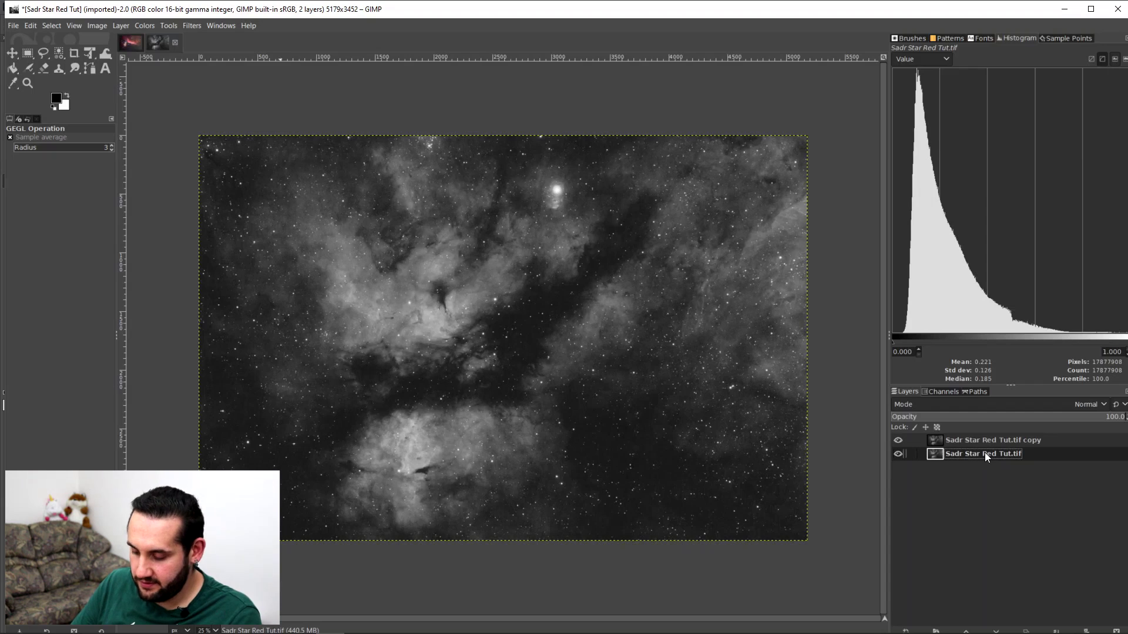
key(e)
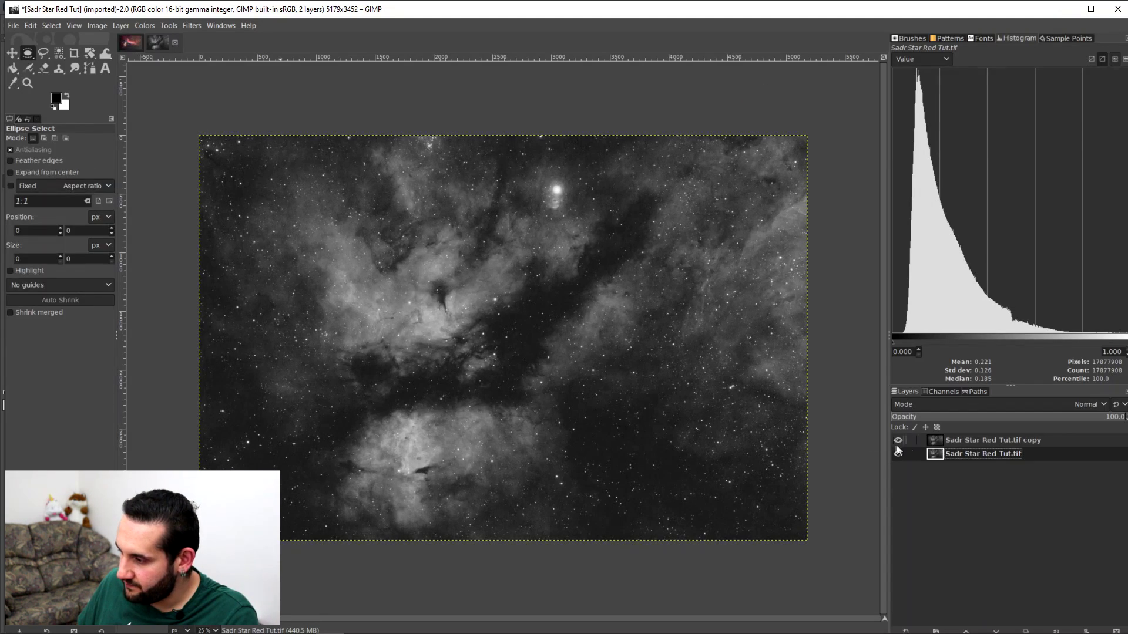
double_click(979, 454)
text(Sta)
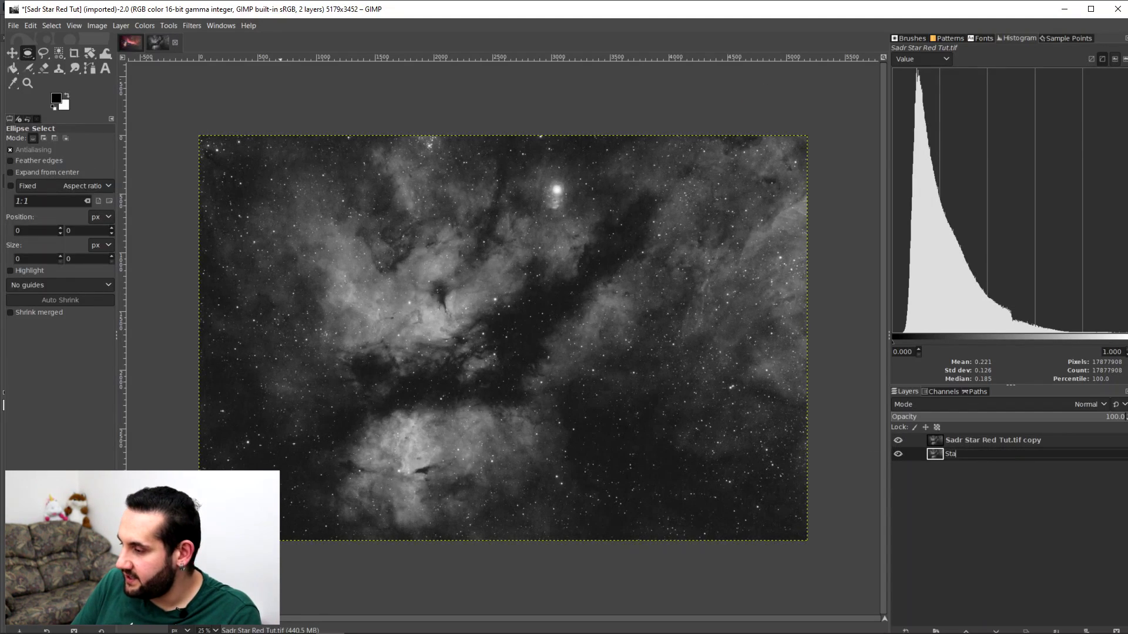
text(r Reduction Base)
key(Return)
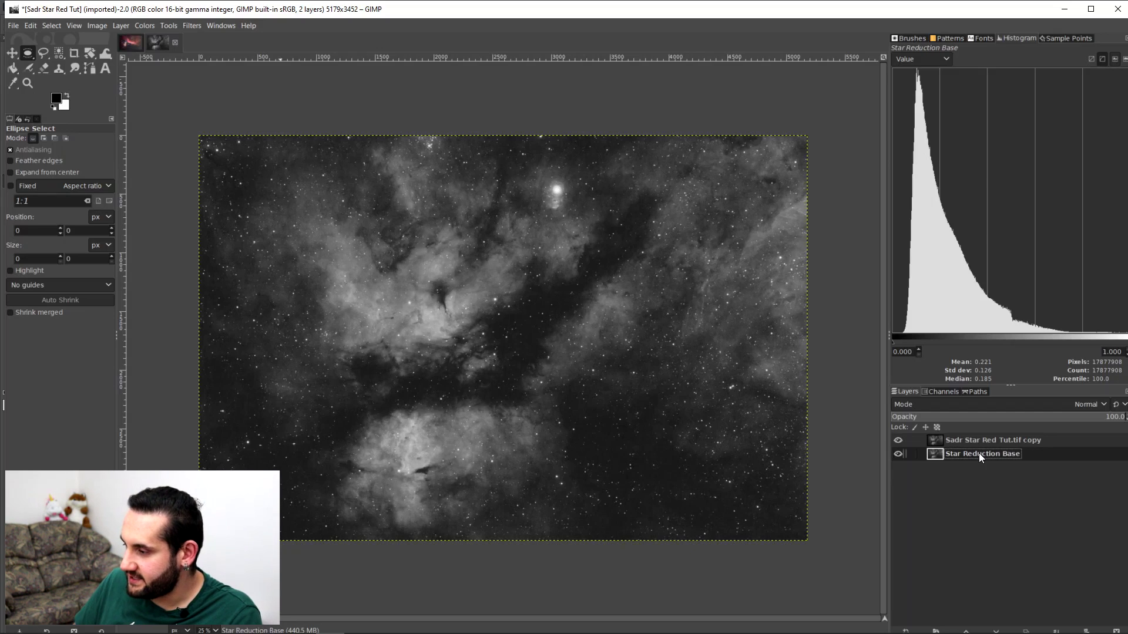
Rename the duplicated layer to 'Star Reduction'.
double_click(970, 440)
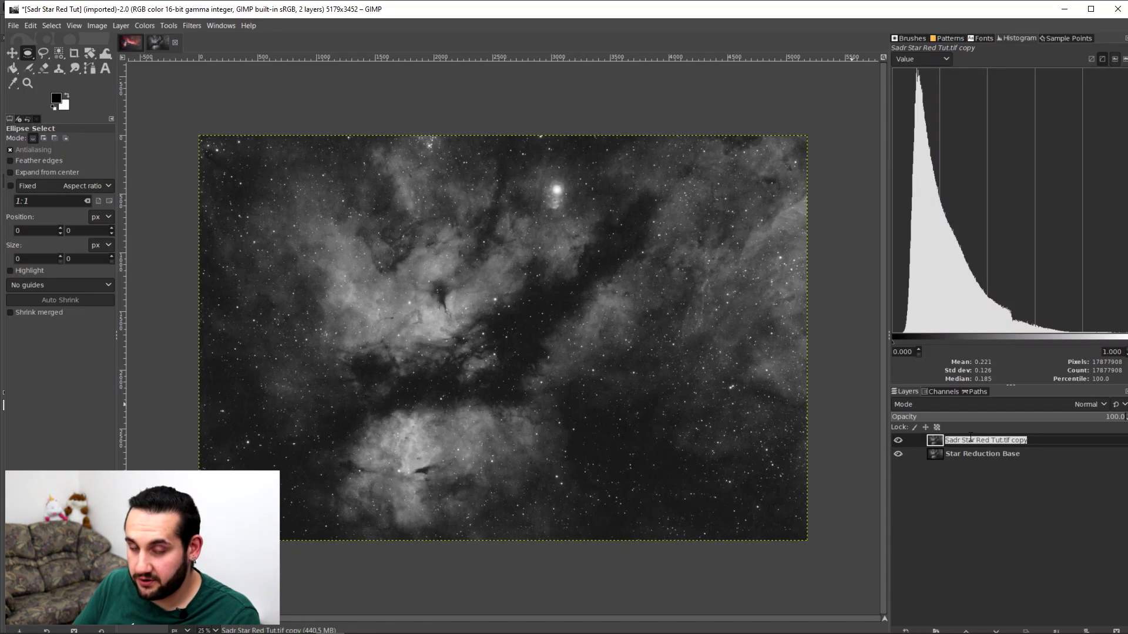
text(Star Red)
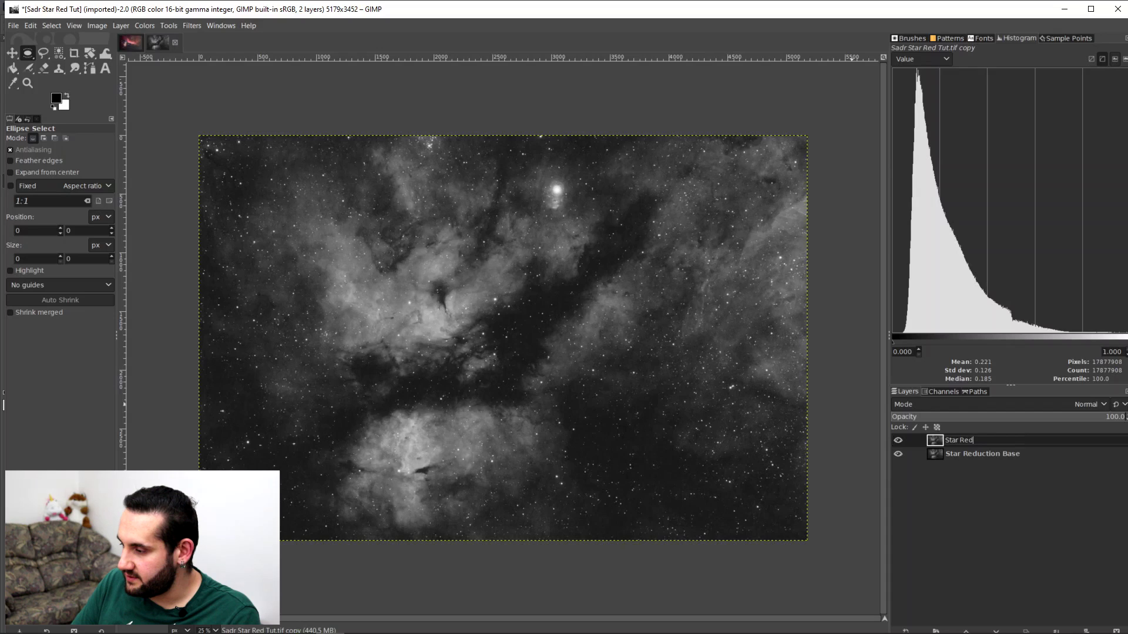
text(uction)
key(Return)
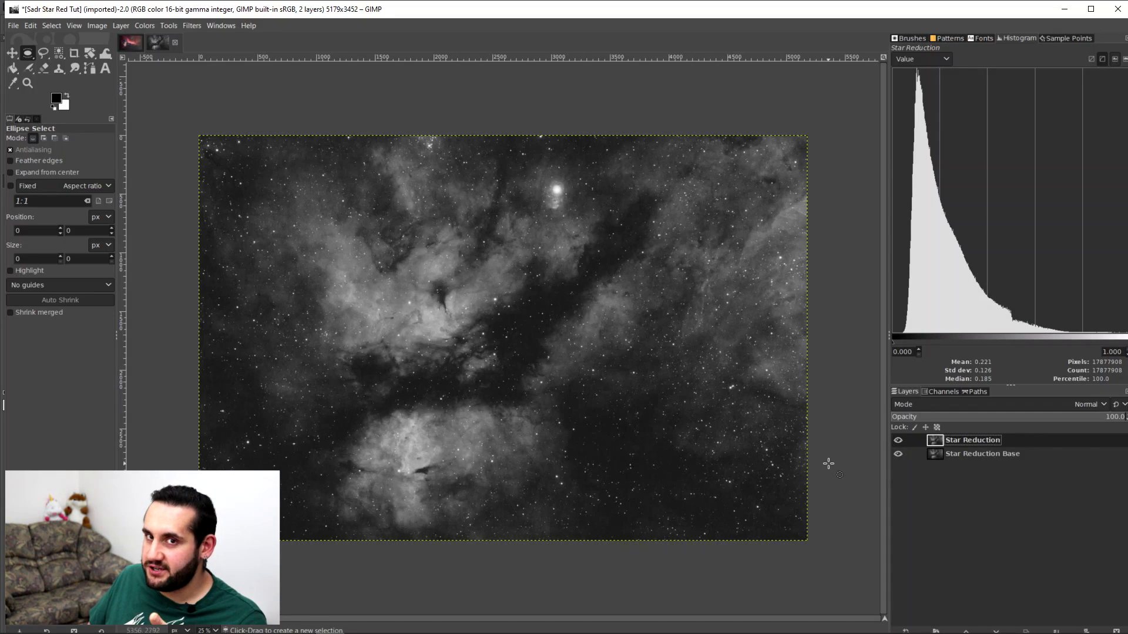
click(169, 25)
Activate the By Color Select tool from the Selection Tools menu.
mouse_move(184, 43)
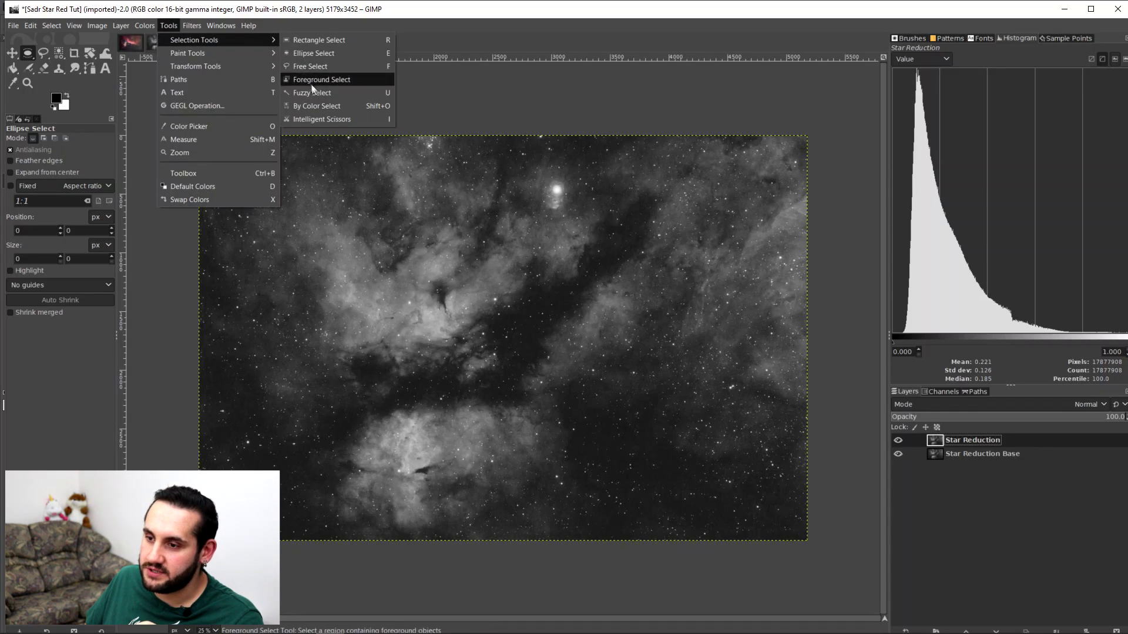
click(310, 106)
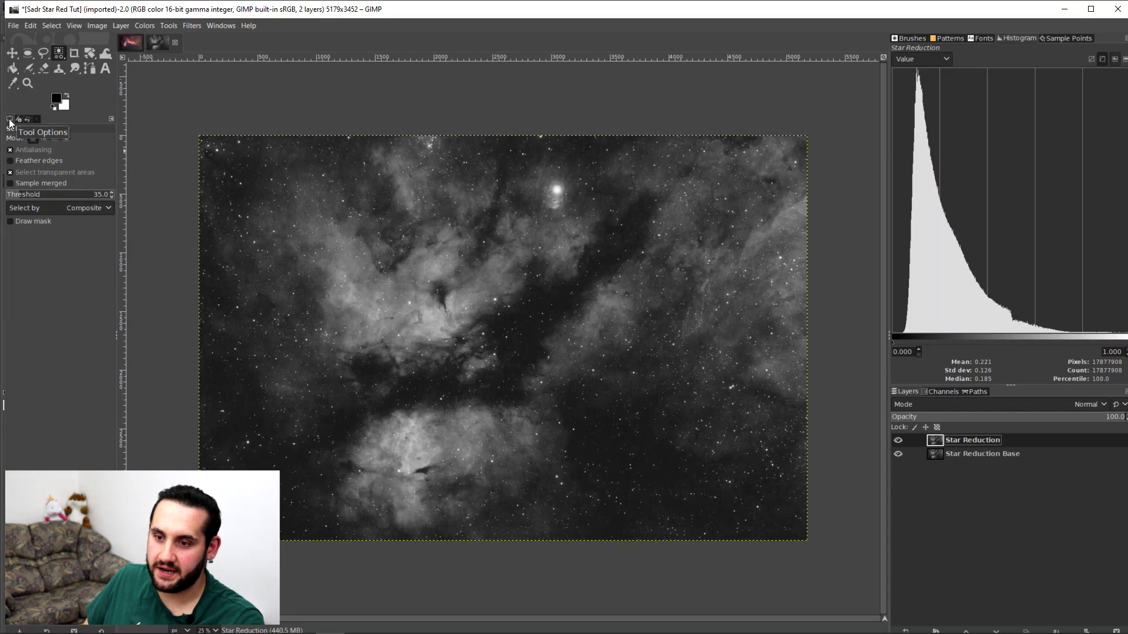
click(221, 26)
mouse_move(232, 50)
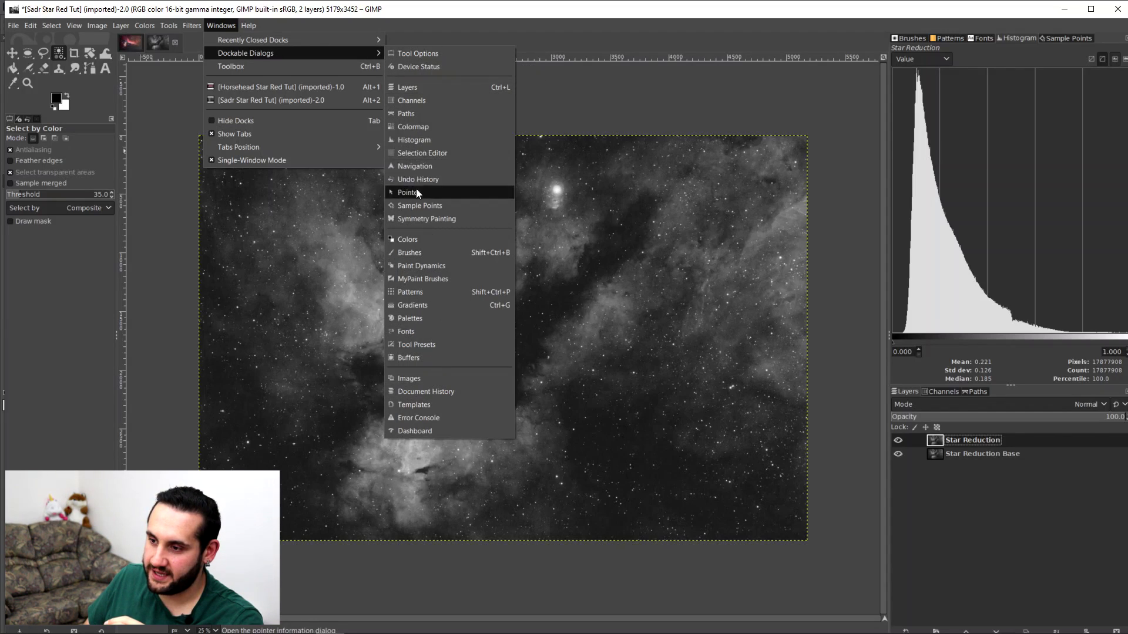
click(971, 141)
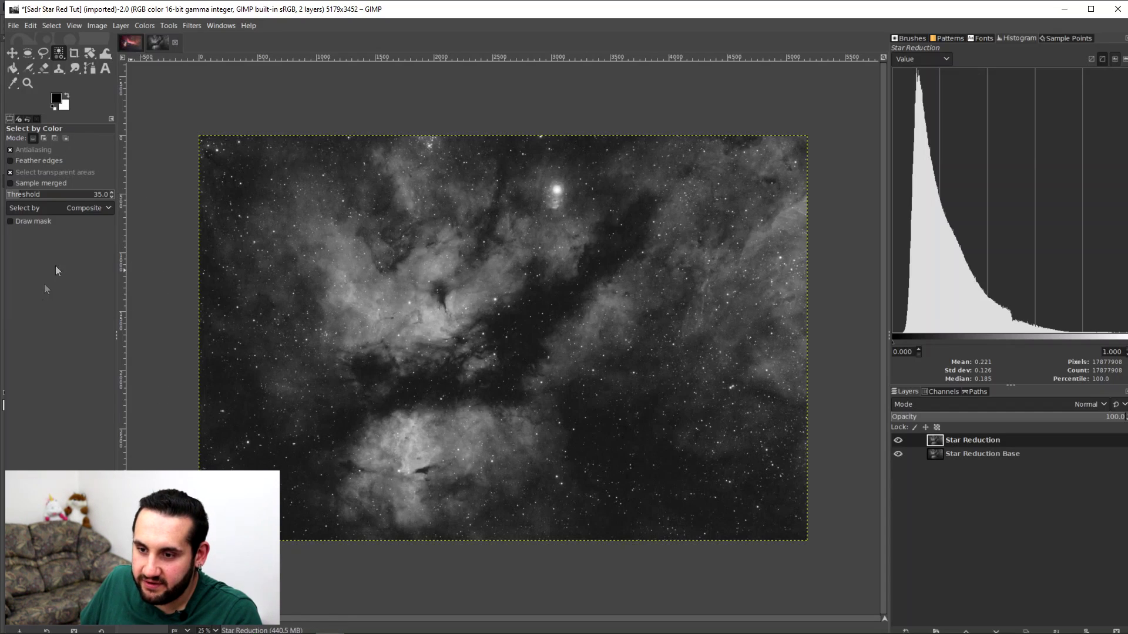
Zoom to 150%, sample a bright lower-left star, and pan to check the selection.
ctrl+scroll(247, 445, up, 4)
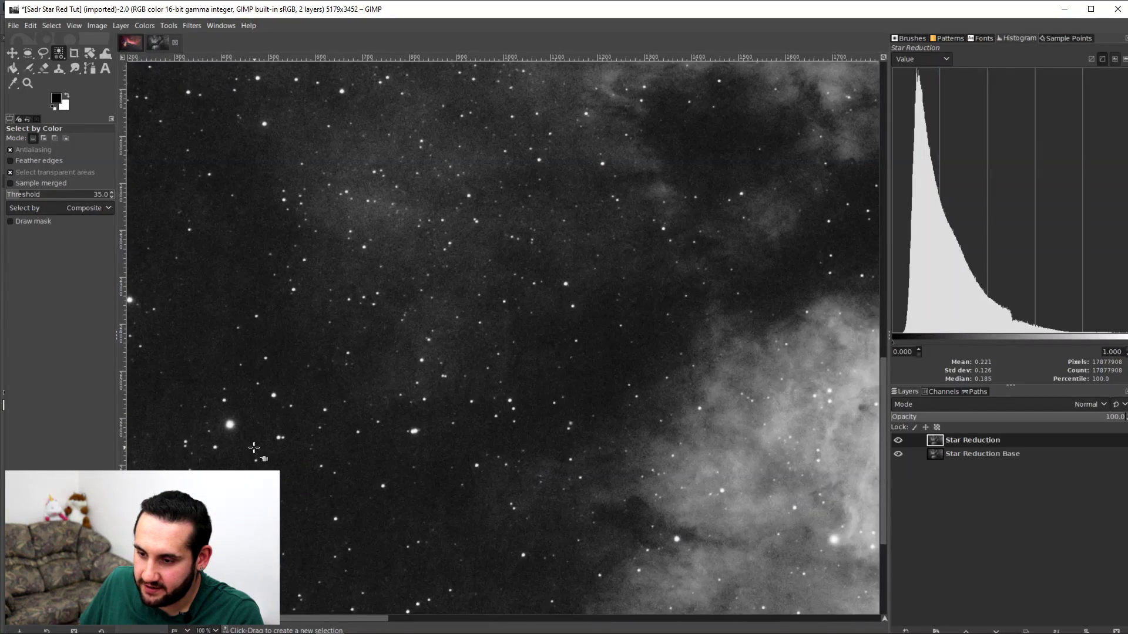
ctrl+scroll(253, 438, up, 1)
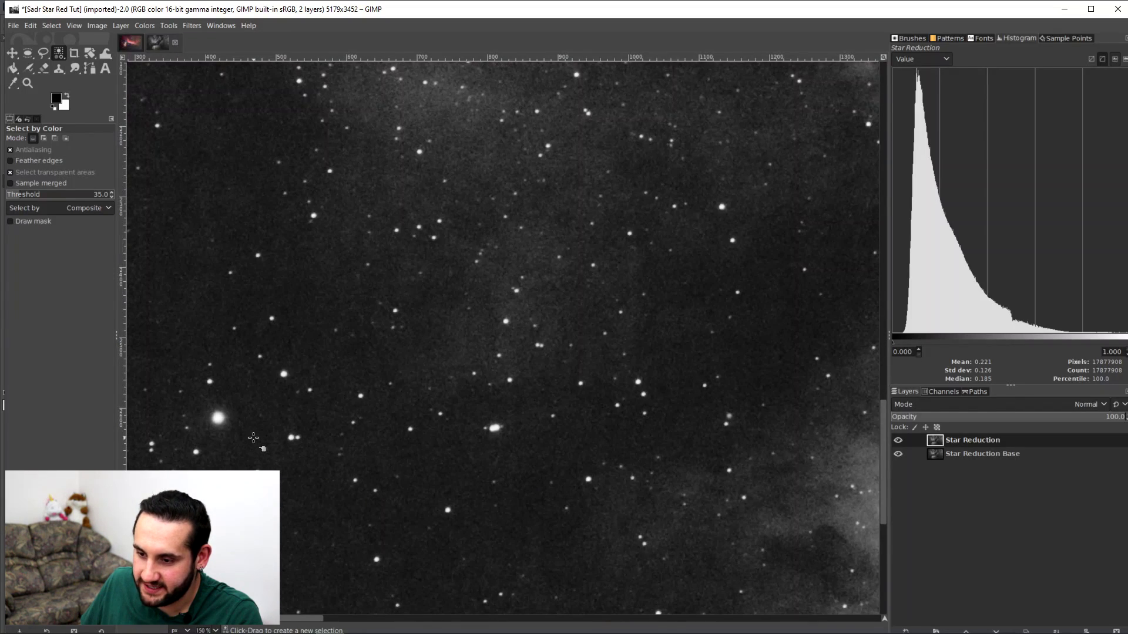
click(218, 418)
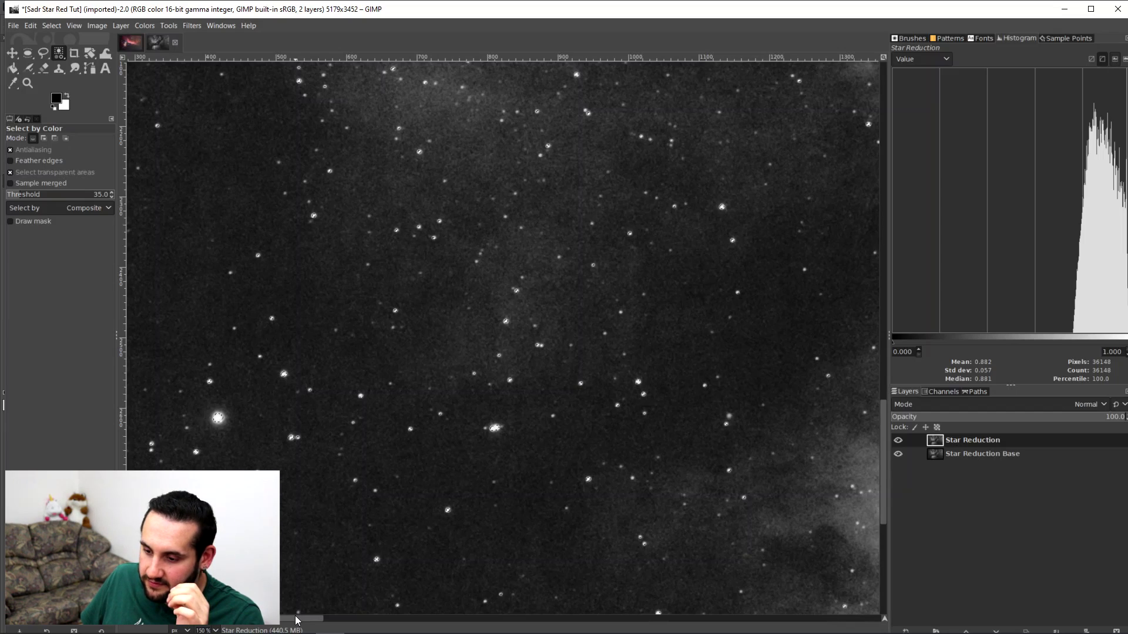
drag(296, 621, 450, 581)
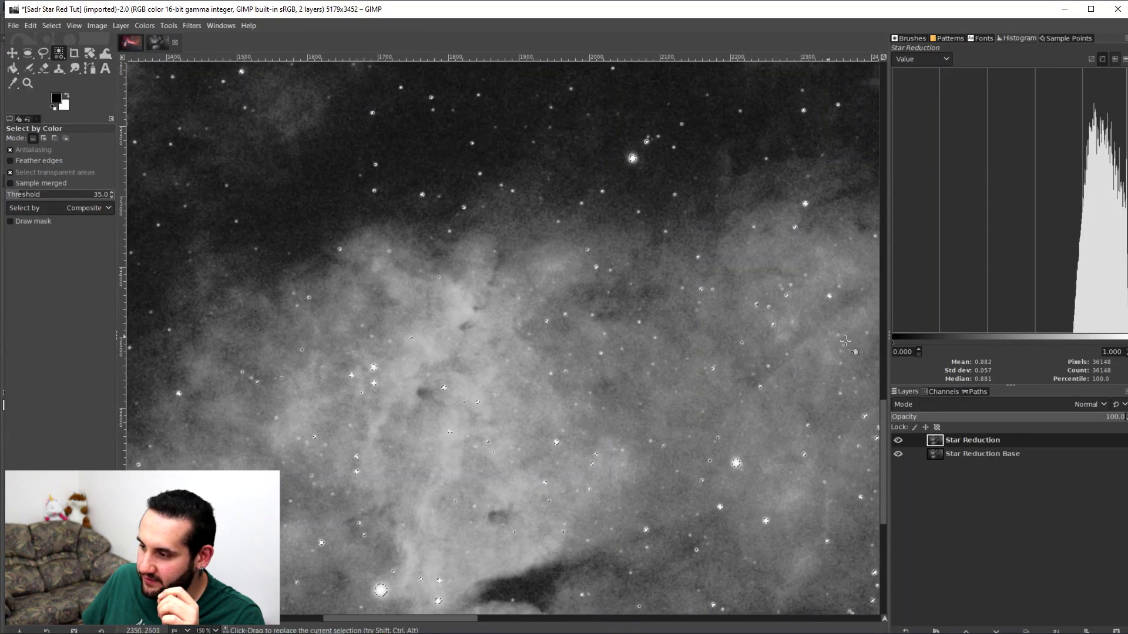
drag(882, 407, 884, 440)
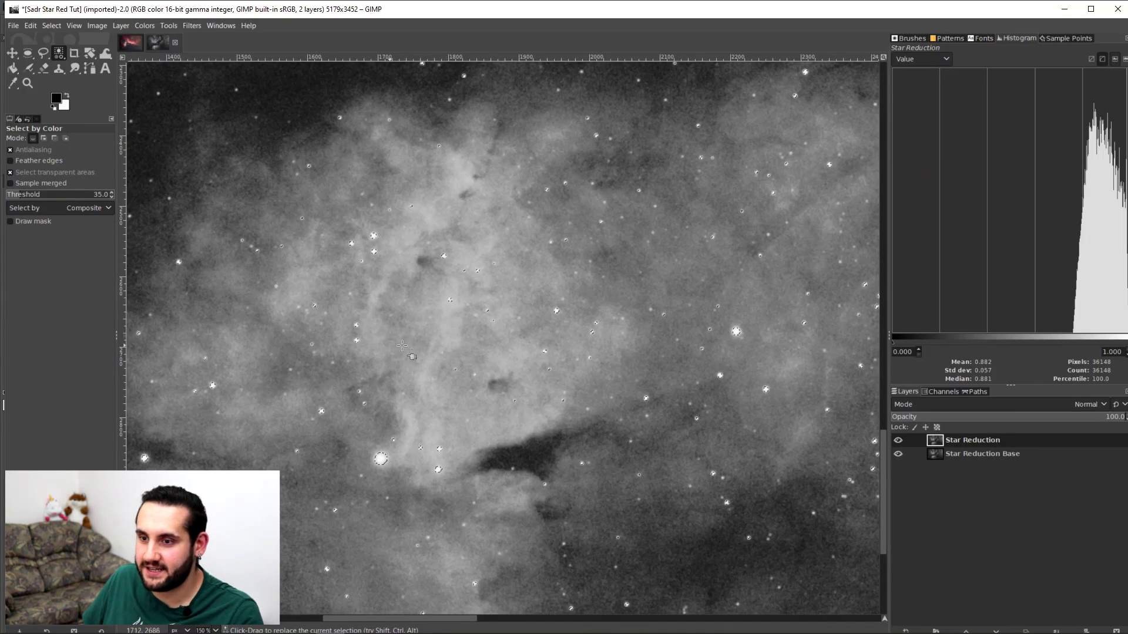
click(51, 25)
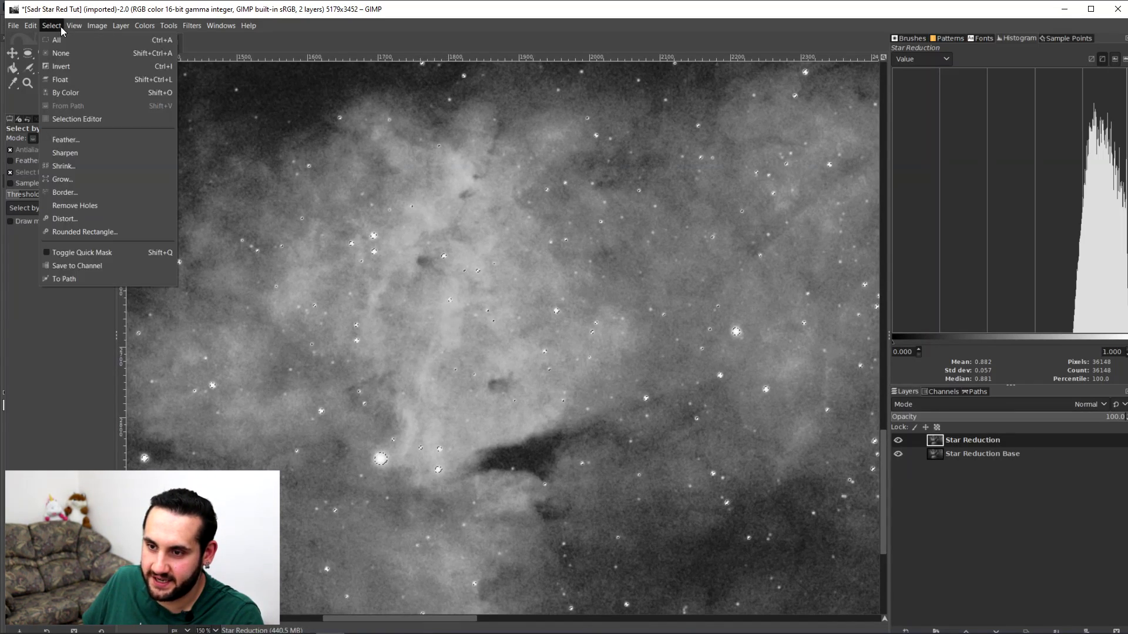
Clear the selection, raise the threshold to 90.8, and test-select a nebula spot.
click(66, 58)
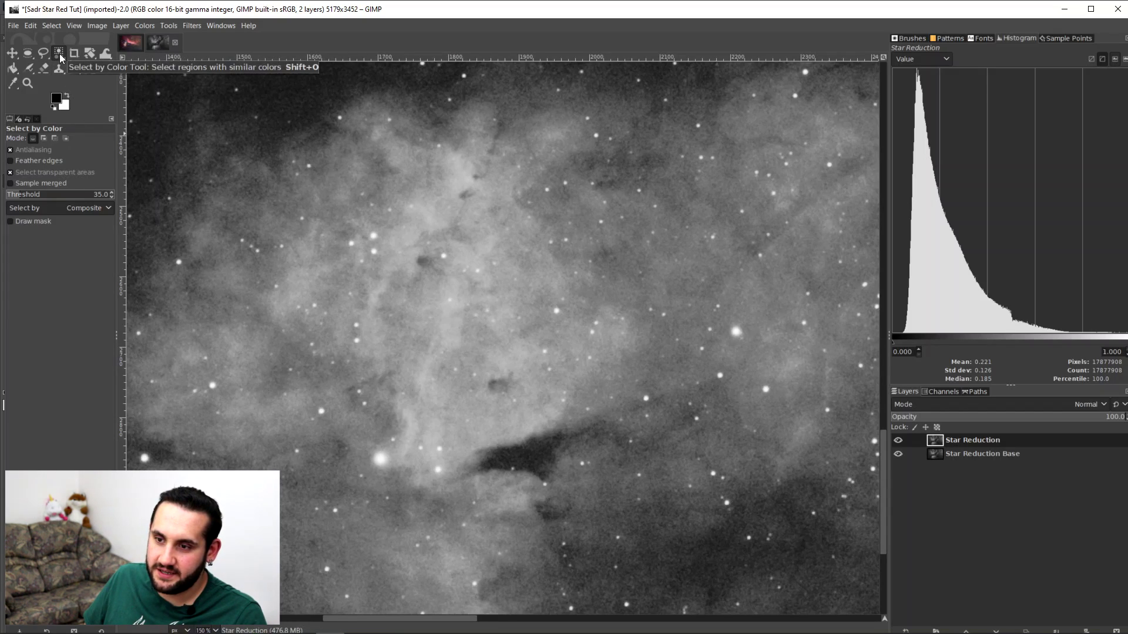
drag(28, 201, 41, 196)
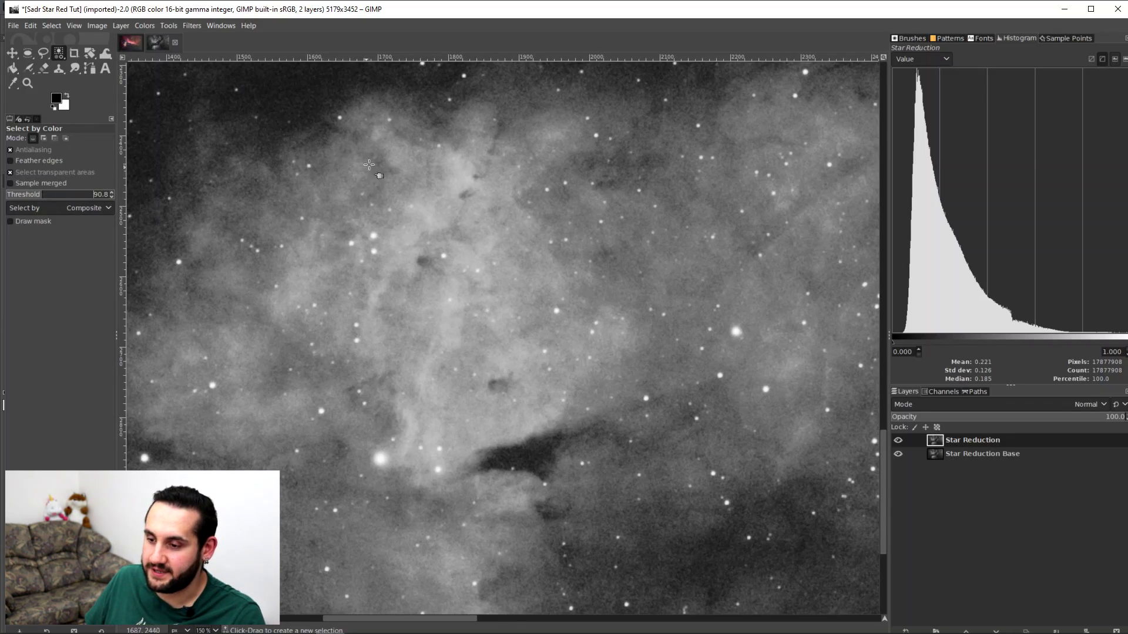
click(383, 479)
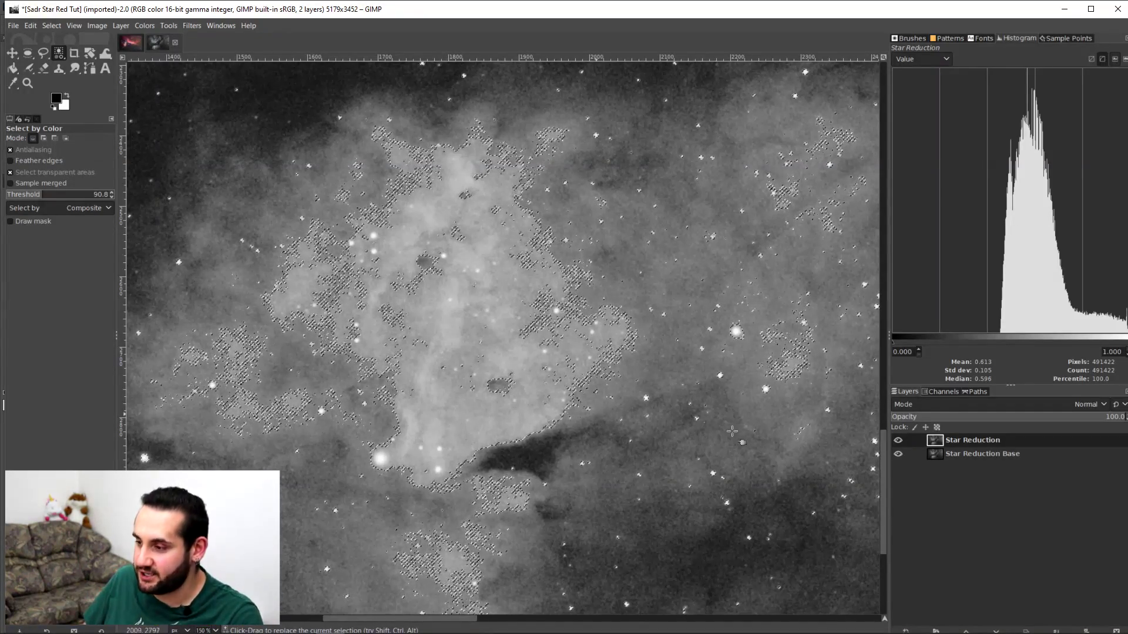
Inspect the over-broad nebula selection, then clear it with Select > None.
scroll(764, 352, up, 6)
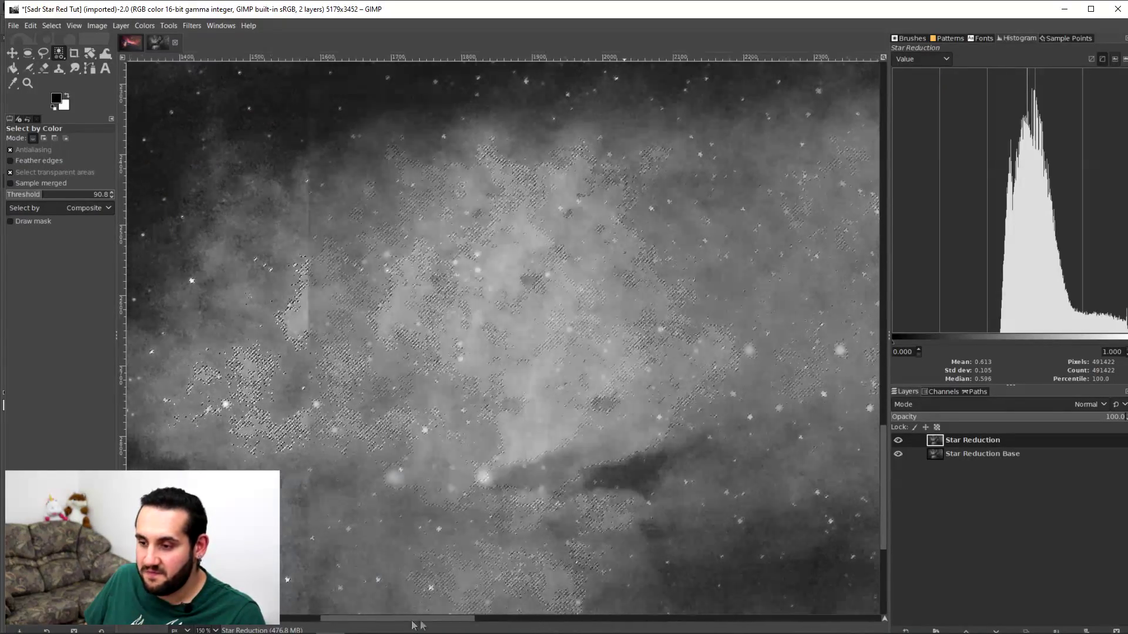
drag(414, 619, 314, 624)
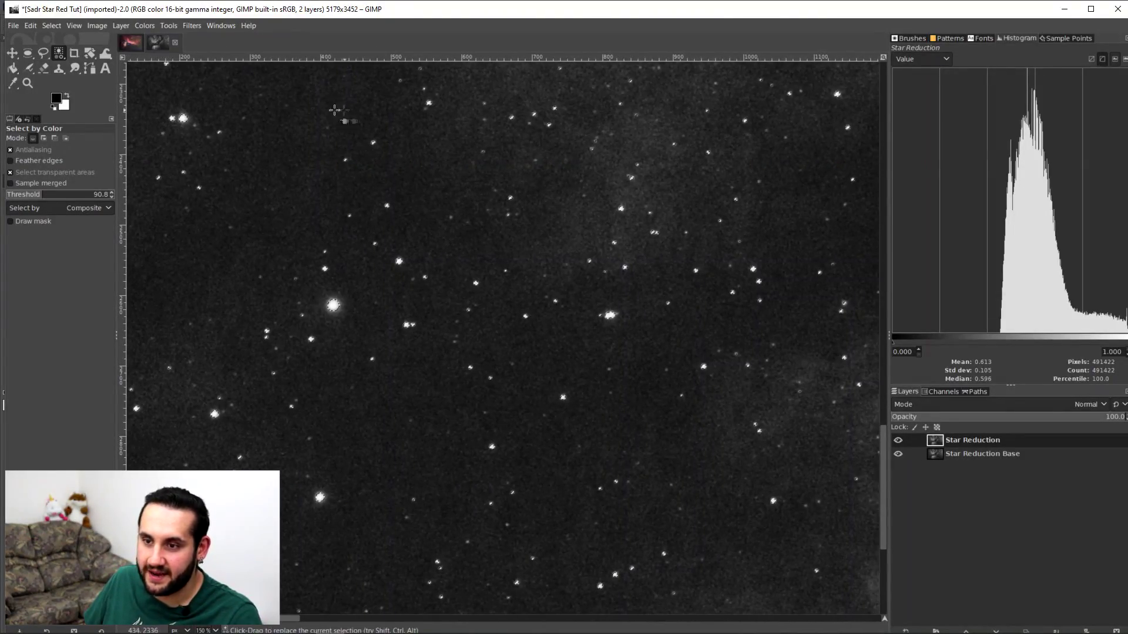
click(57, 26)
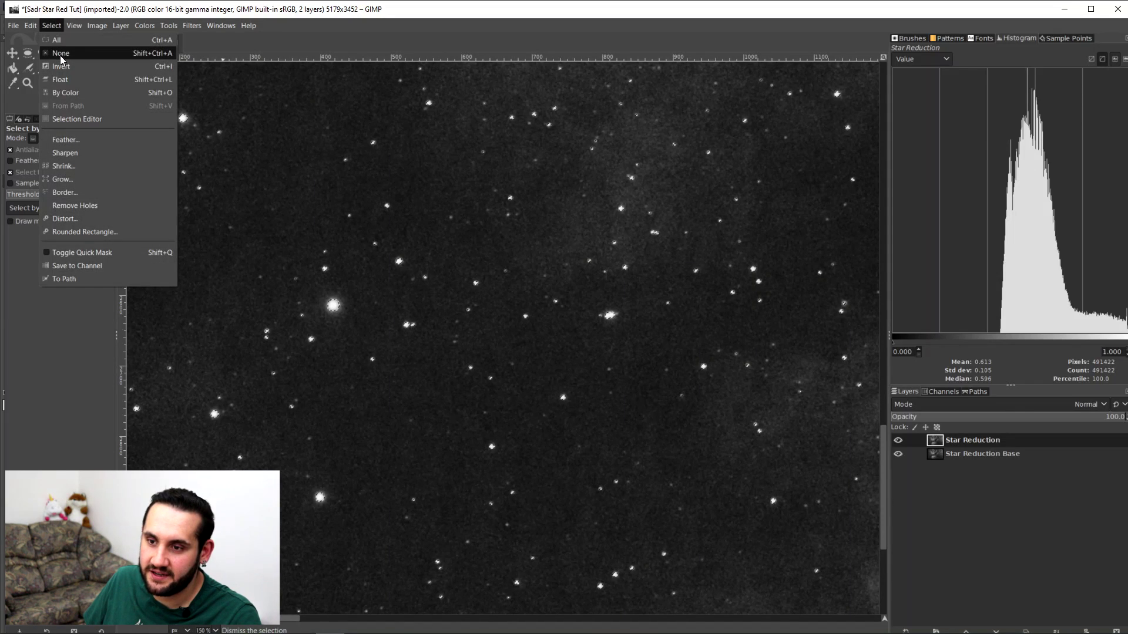
click(60, 54)
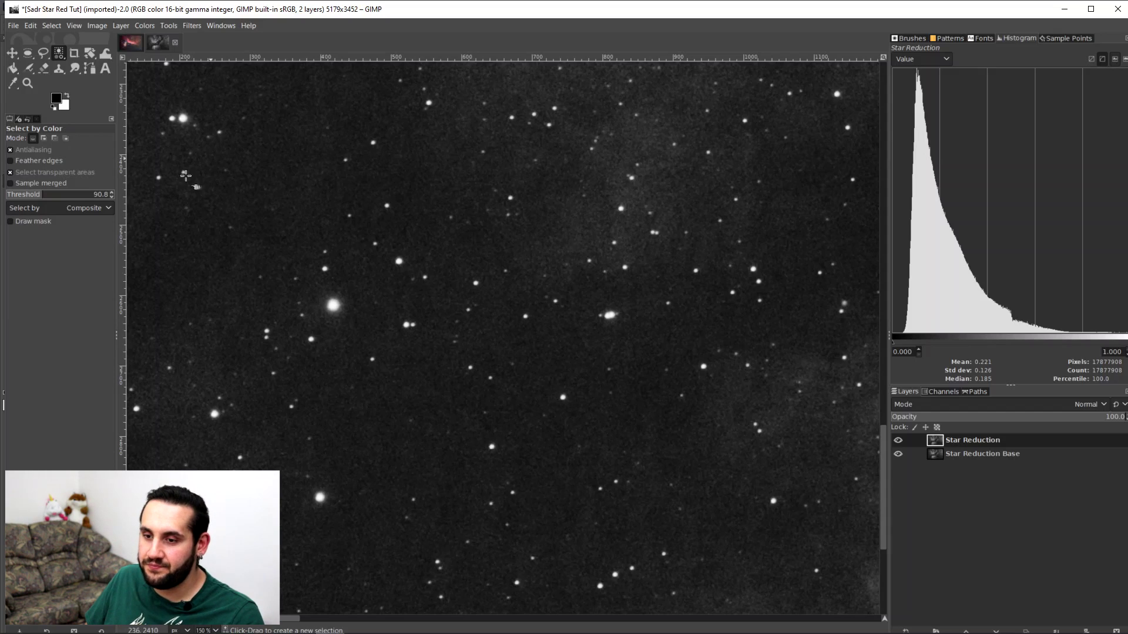
Set the Select by Color threshold to 35.
drag(43, 201, 95, 202)
double_click(95, 202)
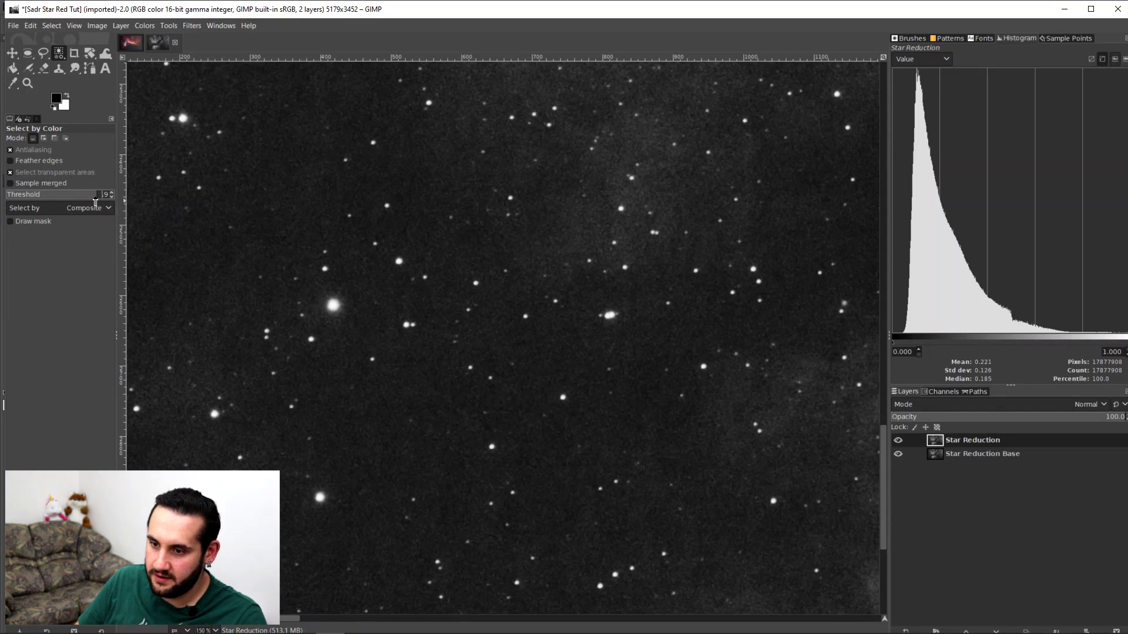
text(35)
key(Return)
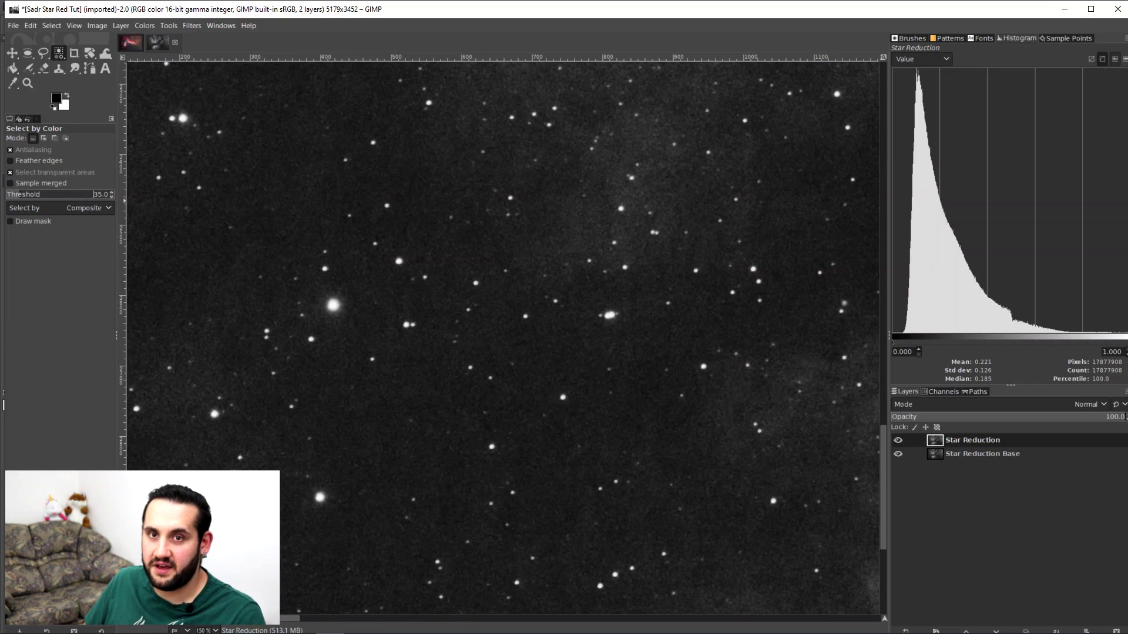
Select the bright stars by colour and check the selection around Sadr's core.
click(334, 304)
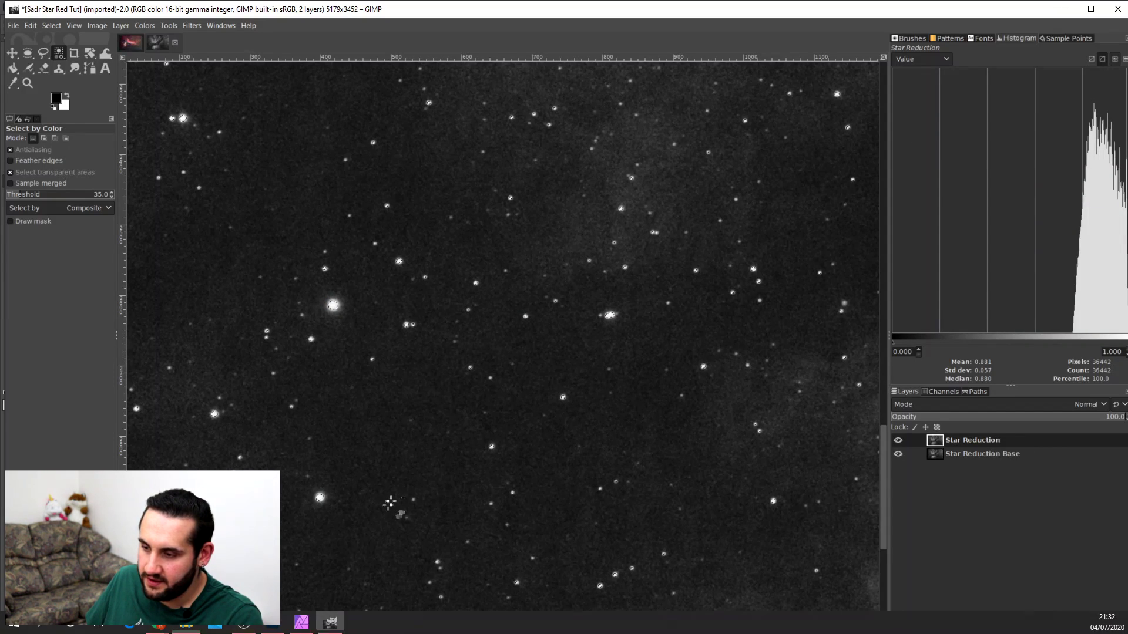
ctrl+scroll(516, 398, down, 4)
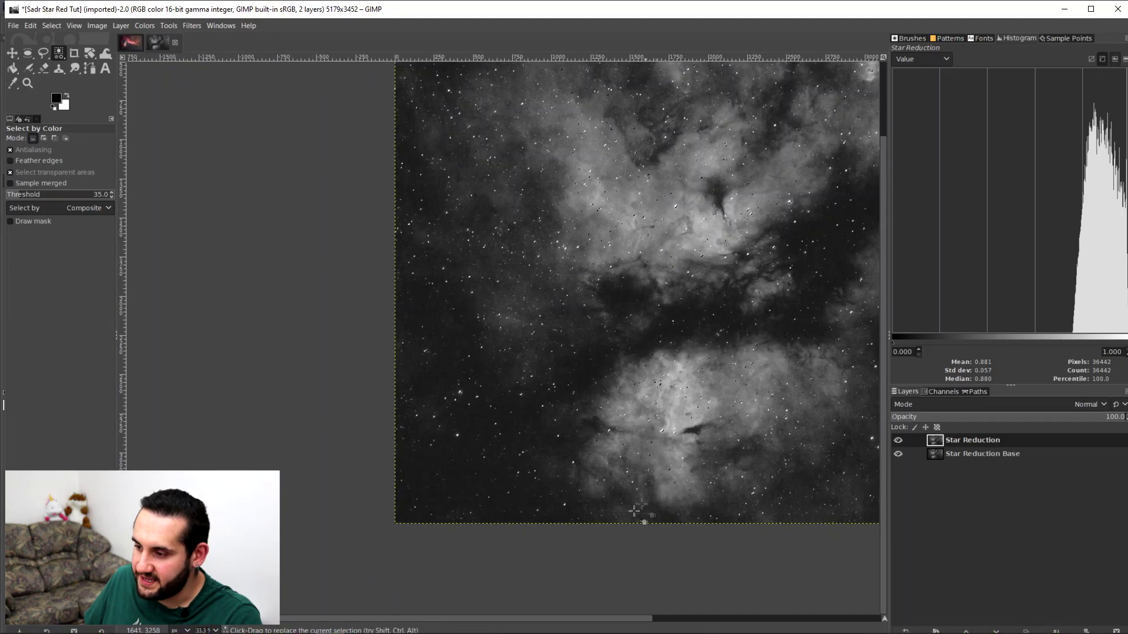
scroll(533, 616, right, 5)
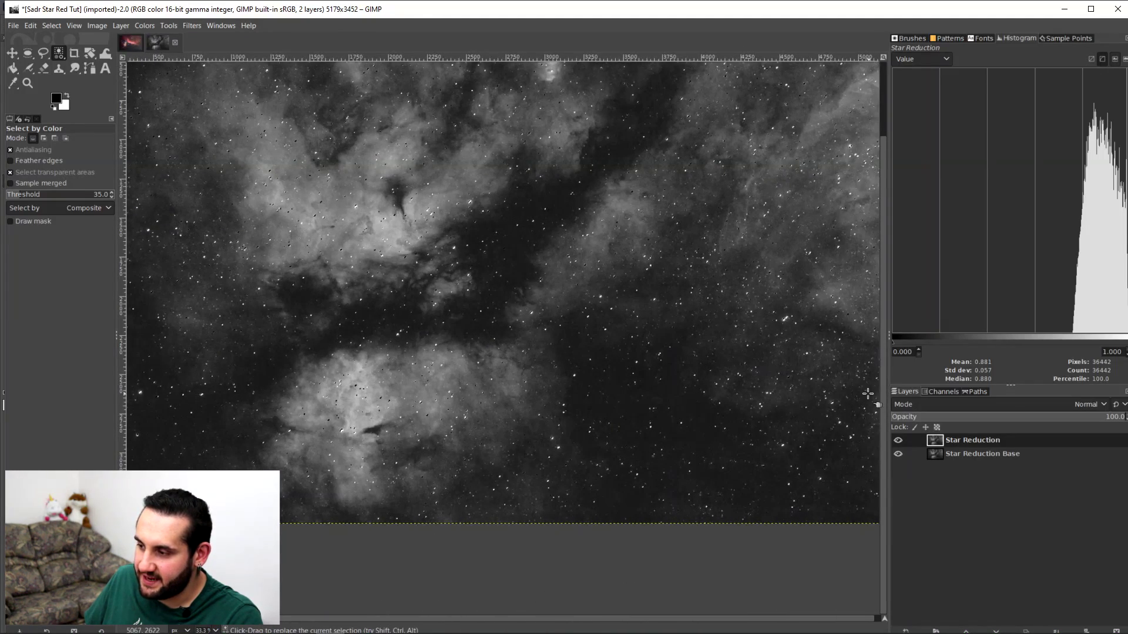
drag(883, 396, 885, 315)
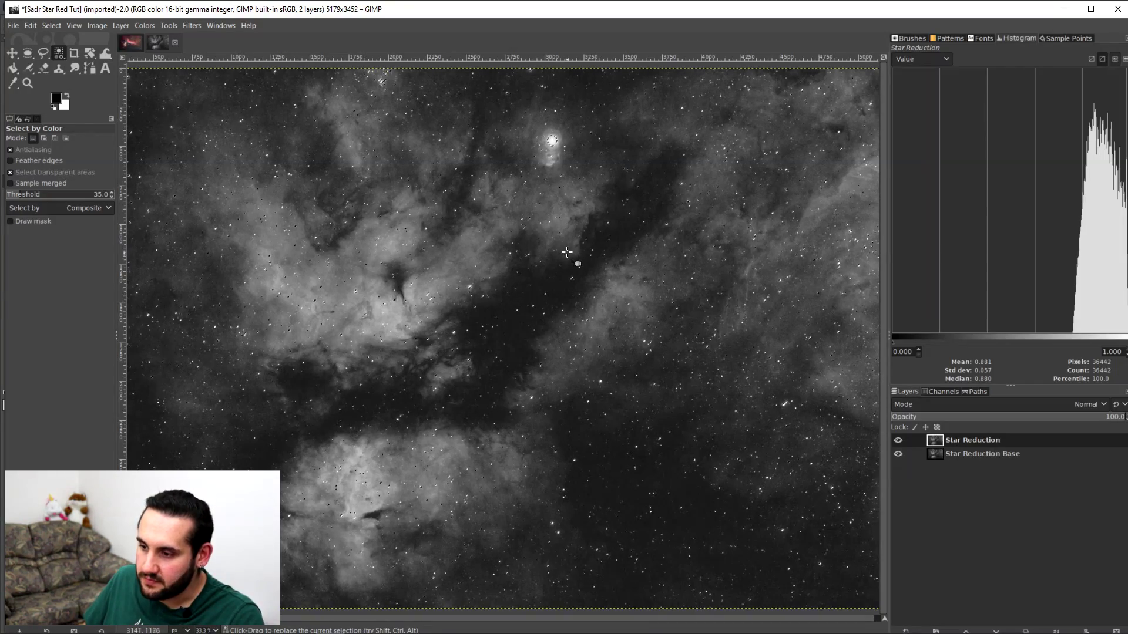
ctrl+scroll(554, 203, up, 5)
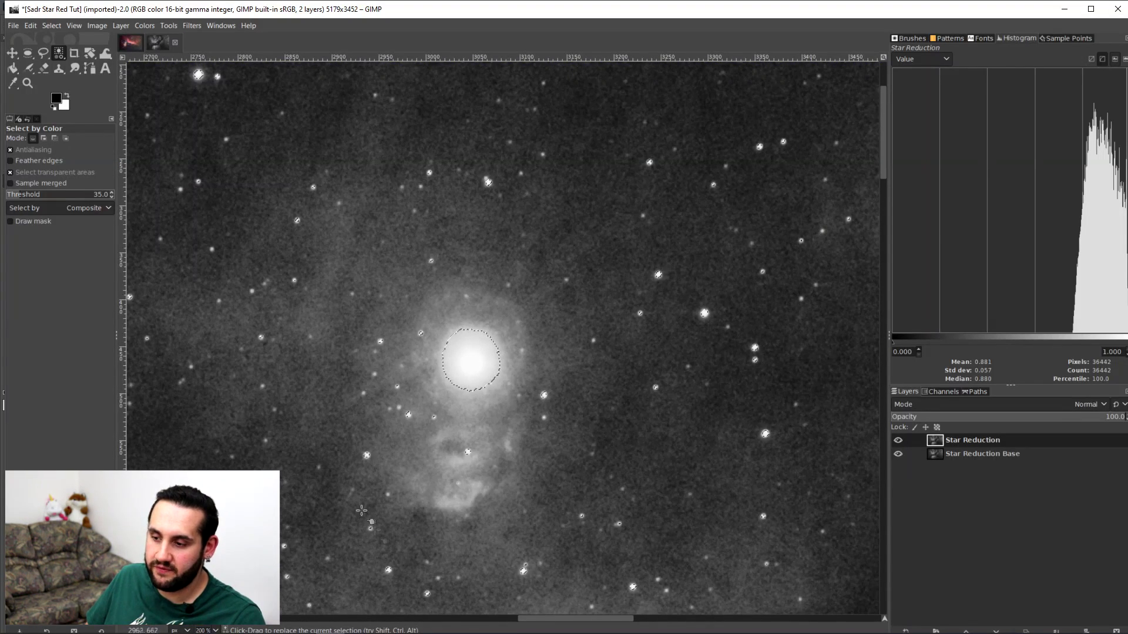
Subtract Sadr's large bright core from the star selection with a free-select polygon.
click(44, 52)
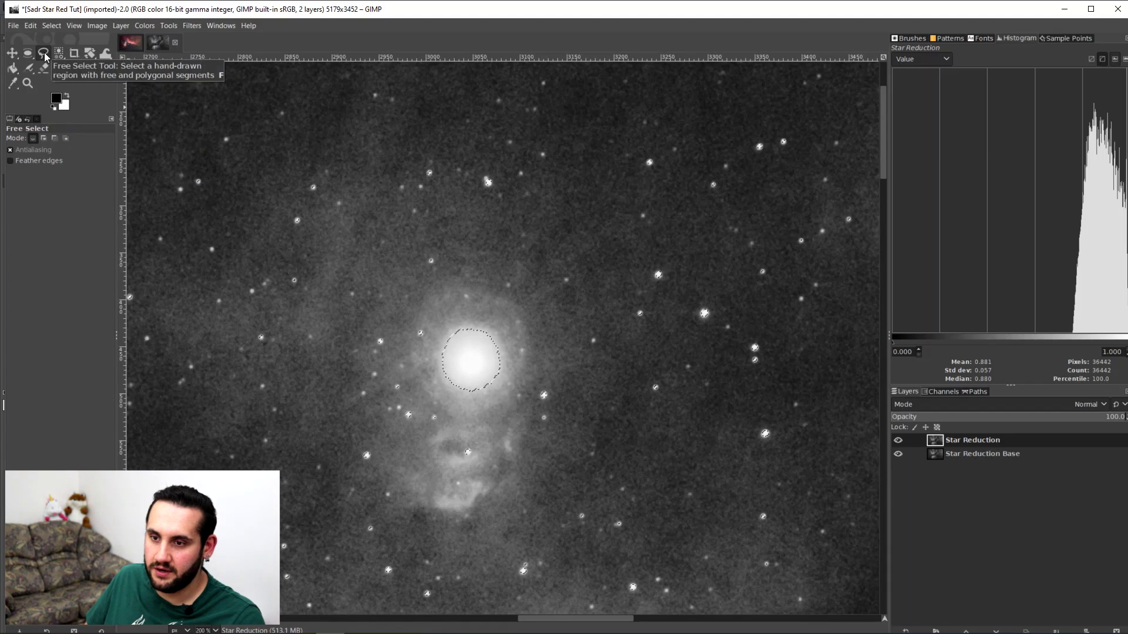
key(ctrl)
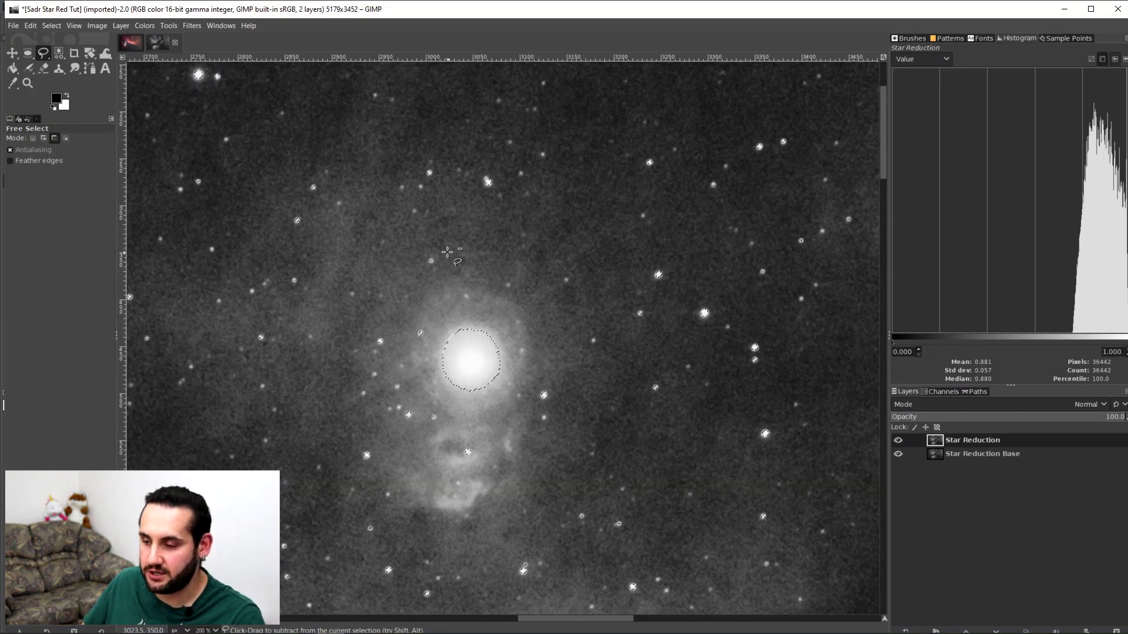
click(499, 318)
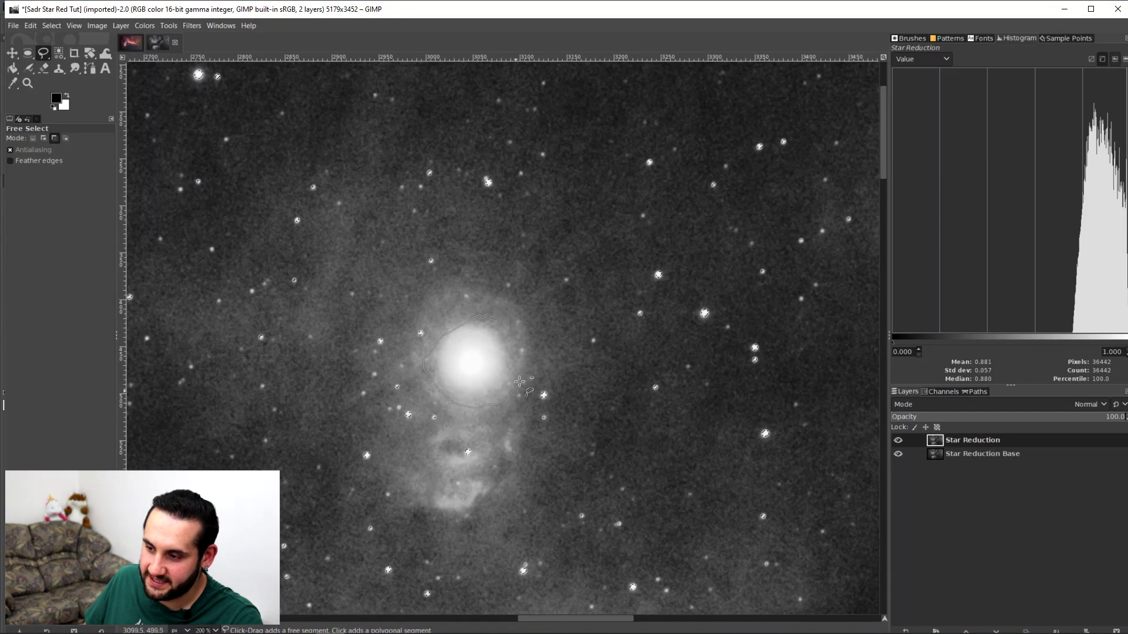
click(498, 319)
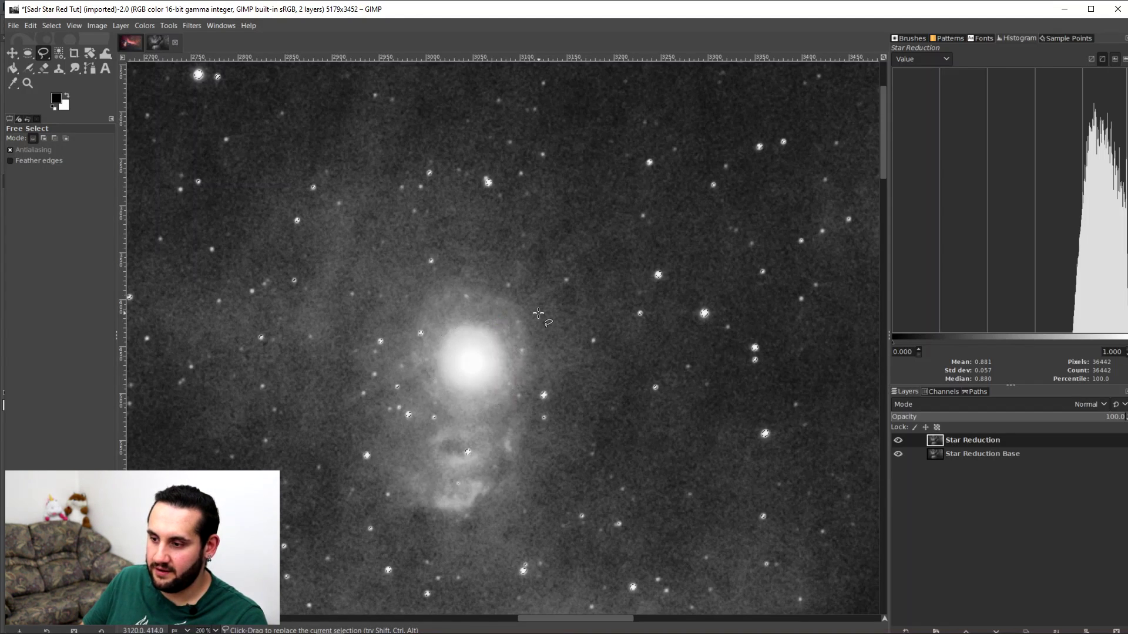
key(Return)
ctrl+scroll(504, 315, down, 3)
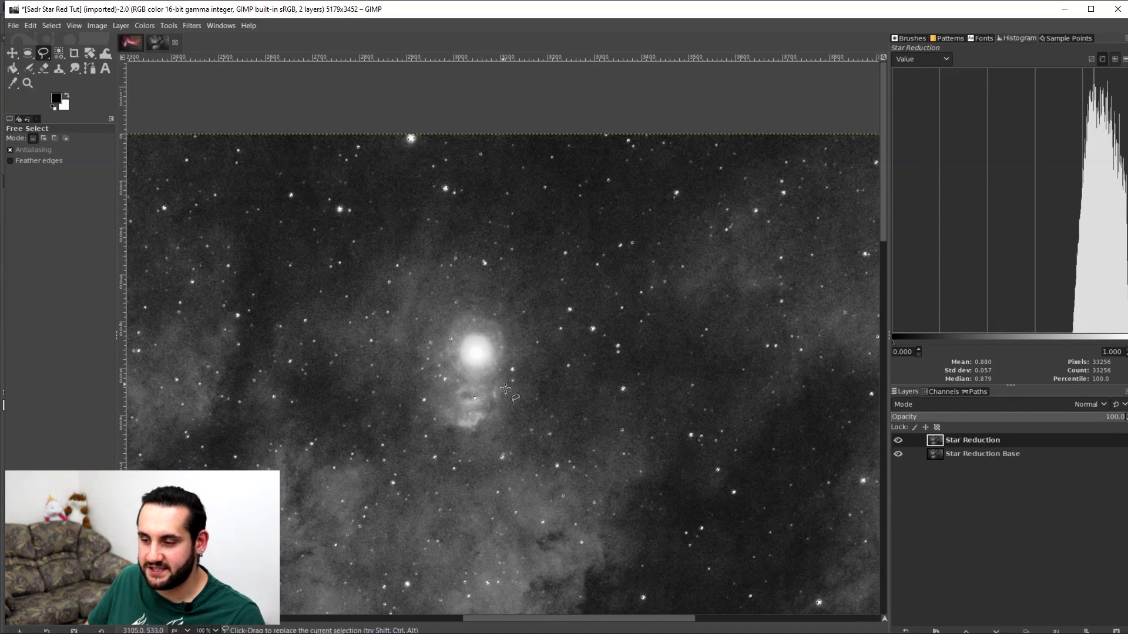
ctrl+scroll(492, 379, down, 3)
ctrl+scroll(493, 379, up, 1)
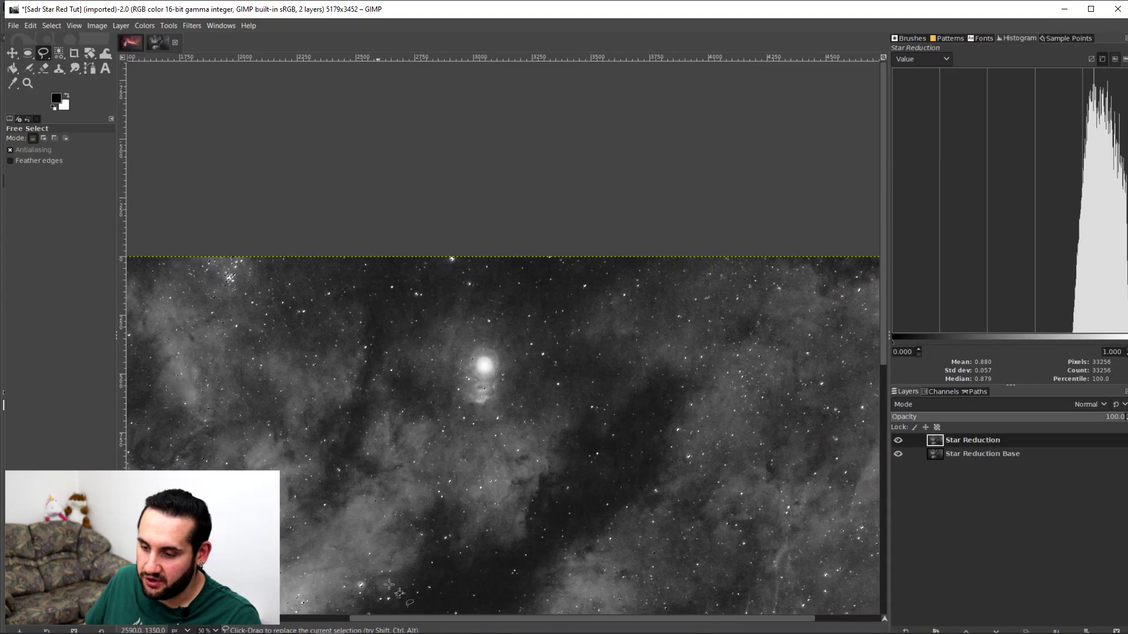
drag(411, 621, 379, 621)
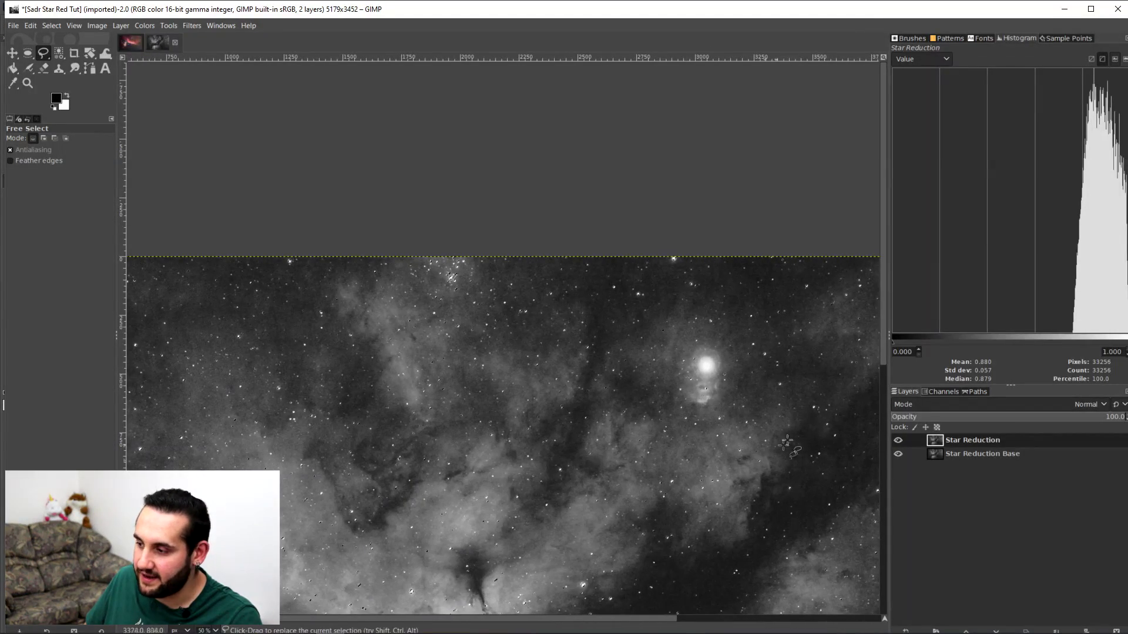
scroll(880, 381, down, 3)
scroll(861, 436, down, 6)
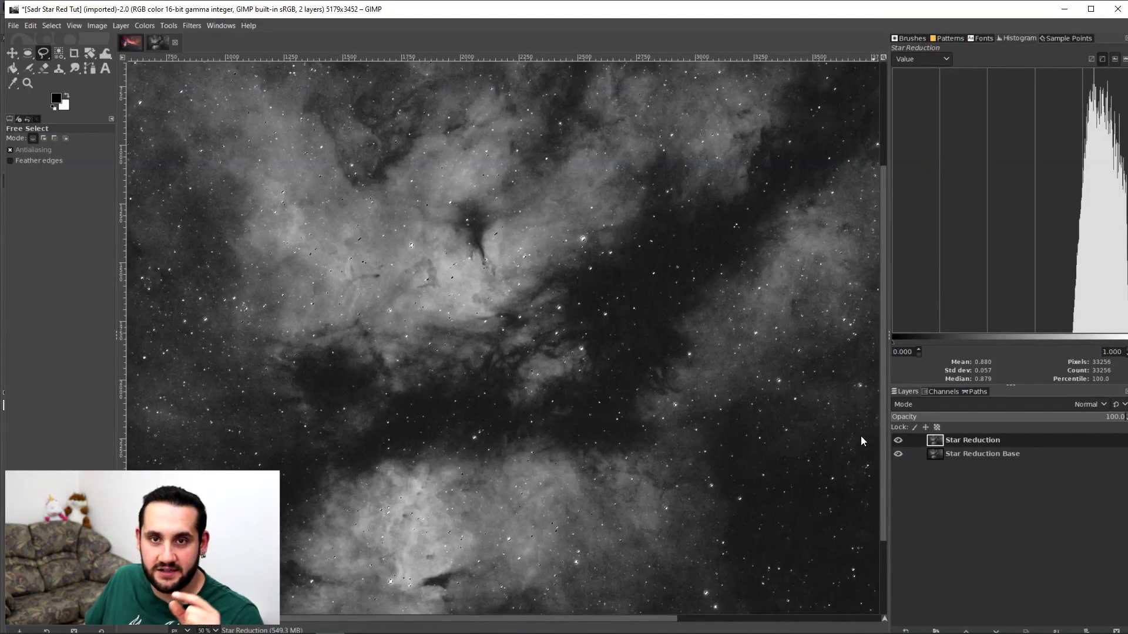
scroll(861, 436, down, 1)
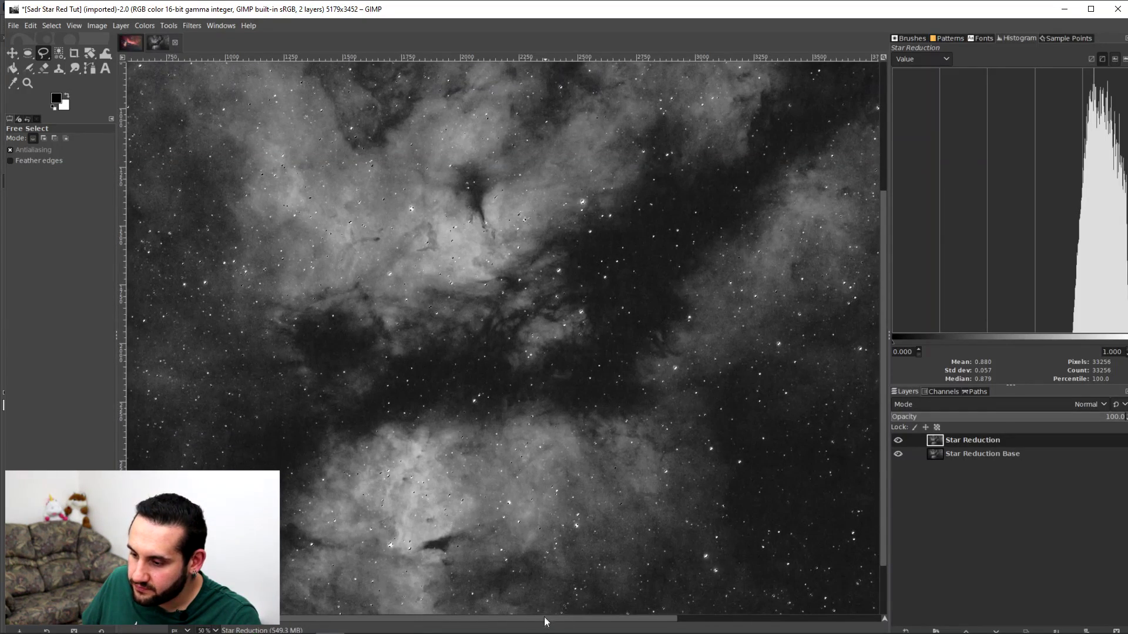
scroll(485, 217, up, 2)
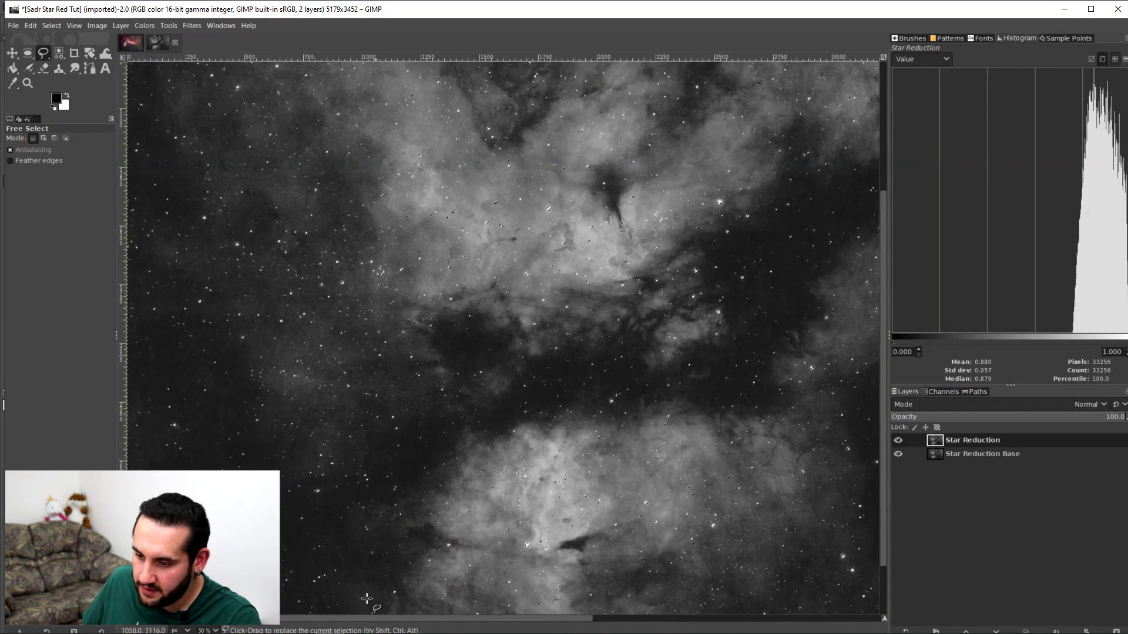
scroll(239, 504, up, 2)
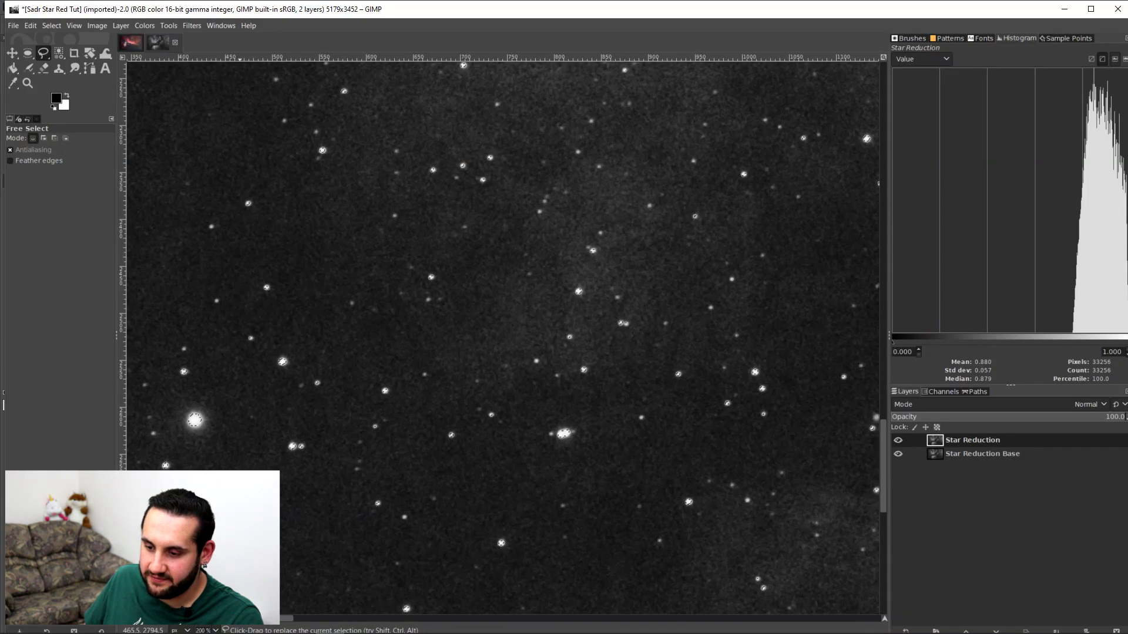
scroll(505, 335, left, 1)
scroll(294, 491, left, 1)
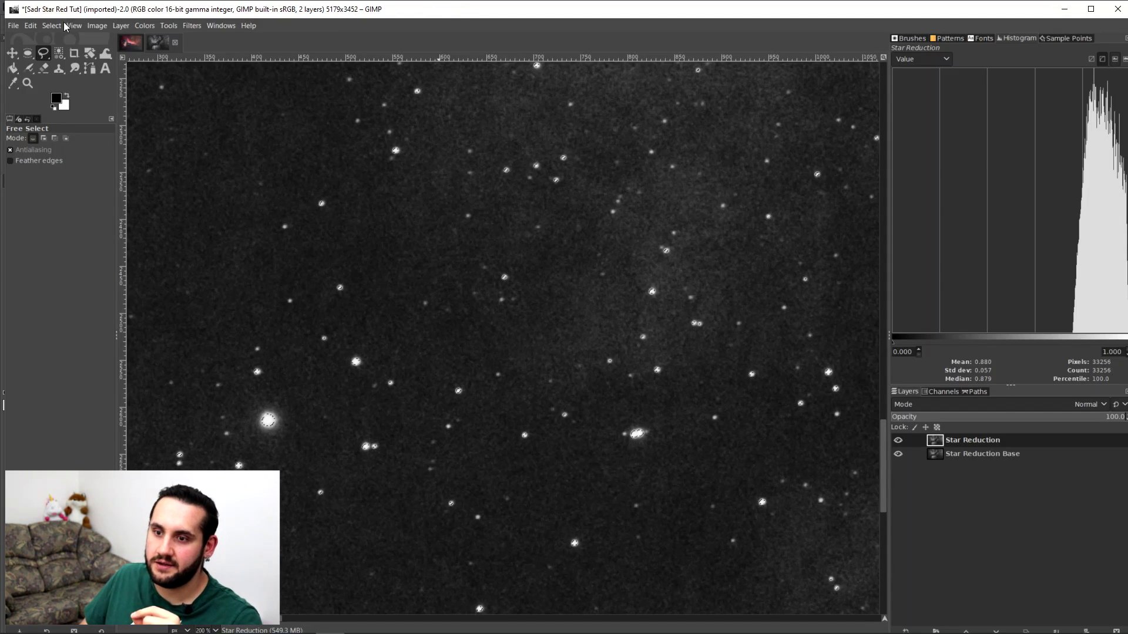
click(62, 26)
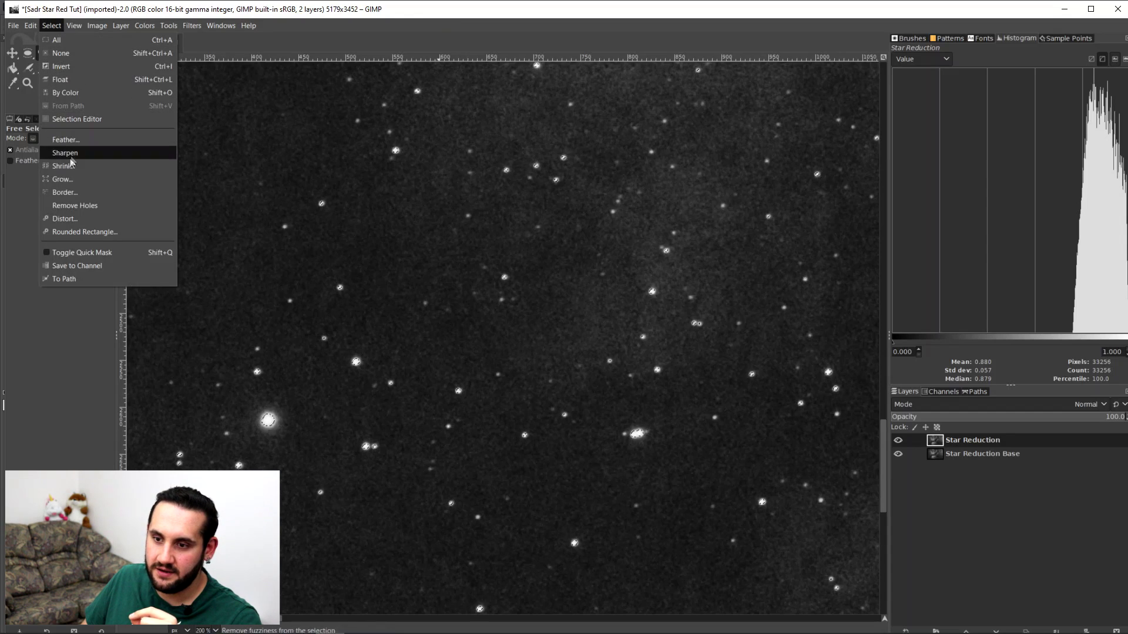
click(61, 183)
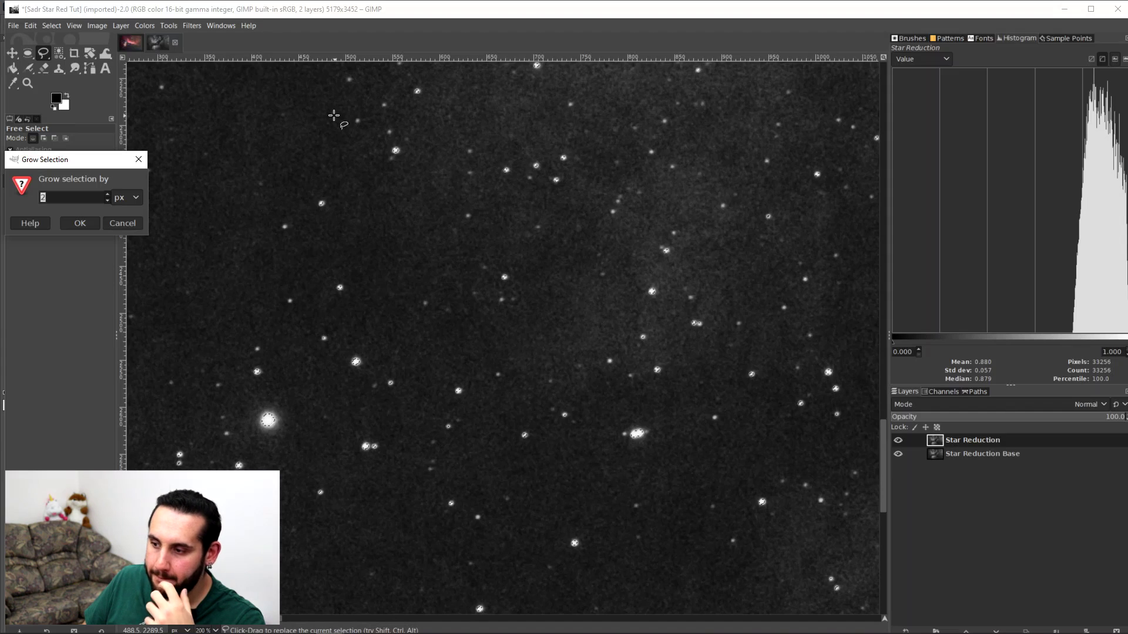
key(Return)
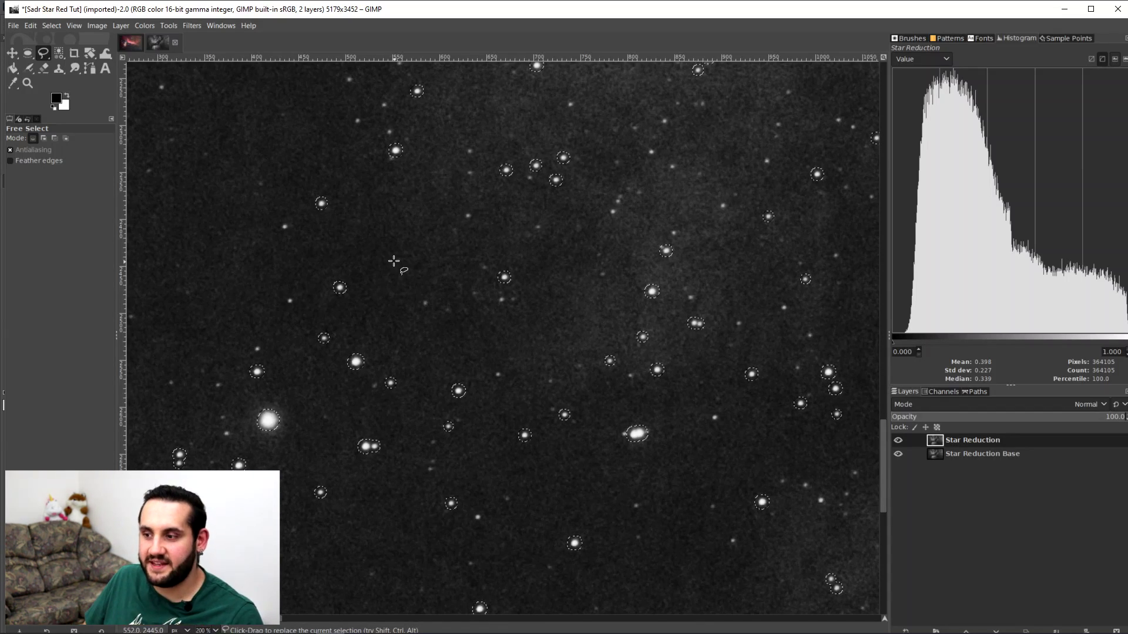
key(ctrl)
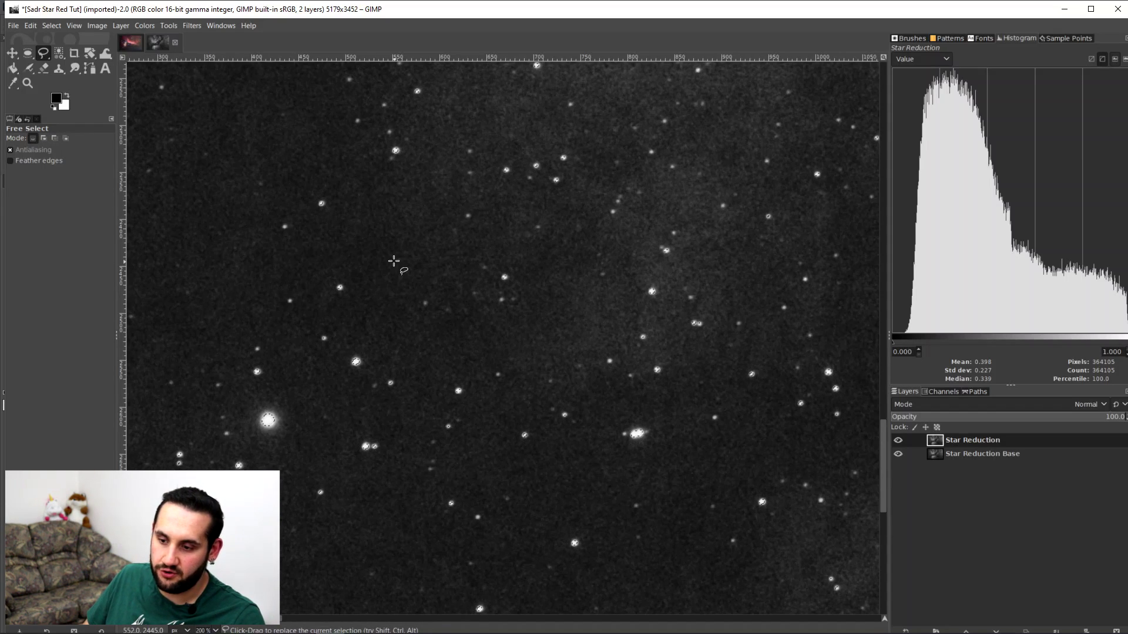
key(ctrl+i)
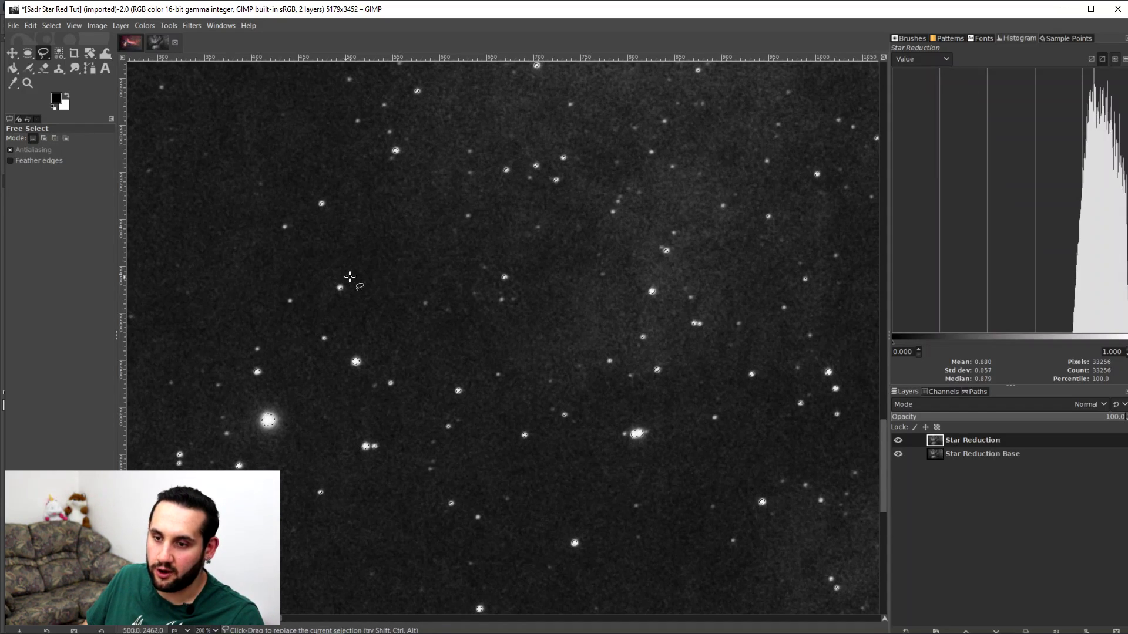
click(26, 120)
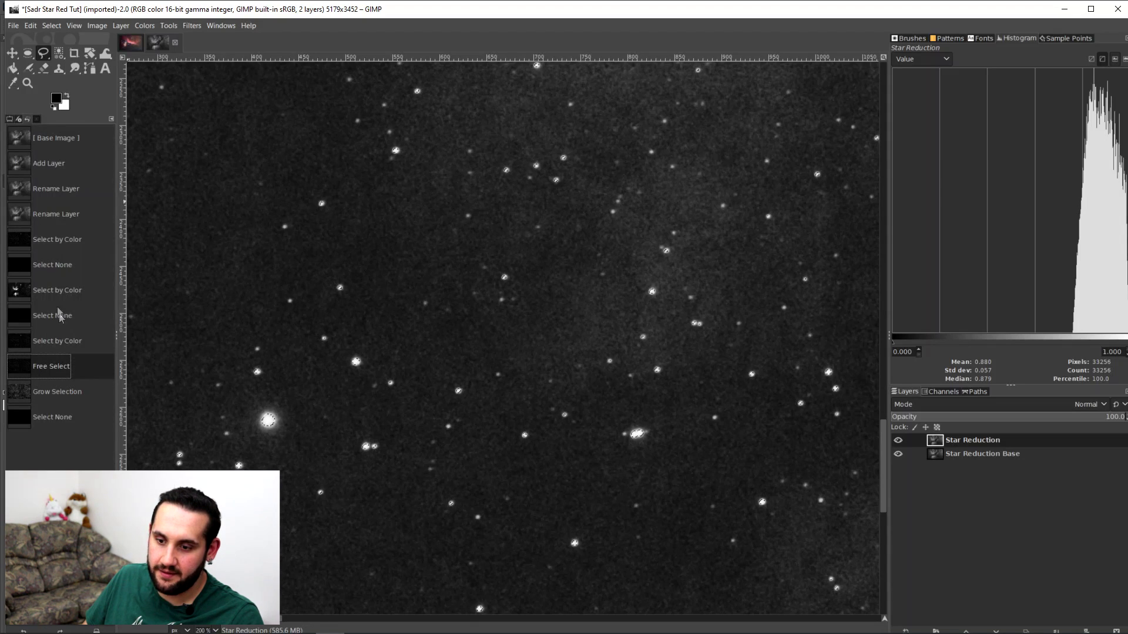
click(9, 119)
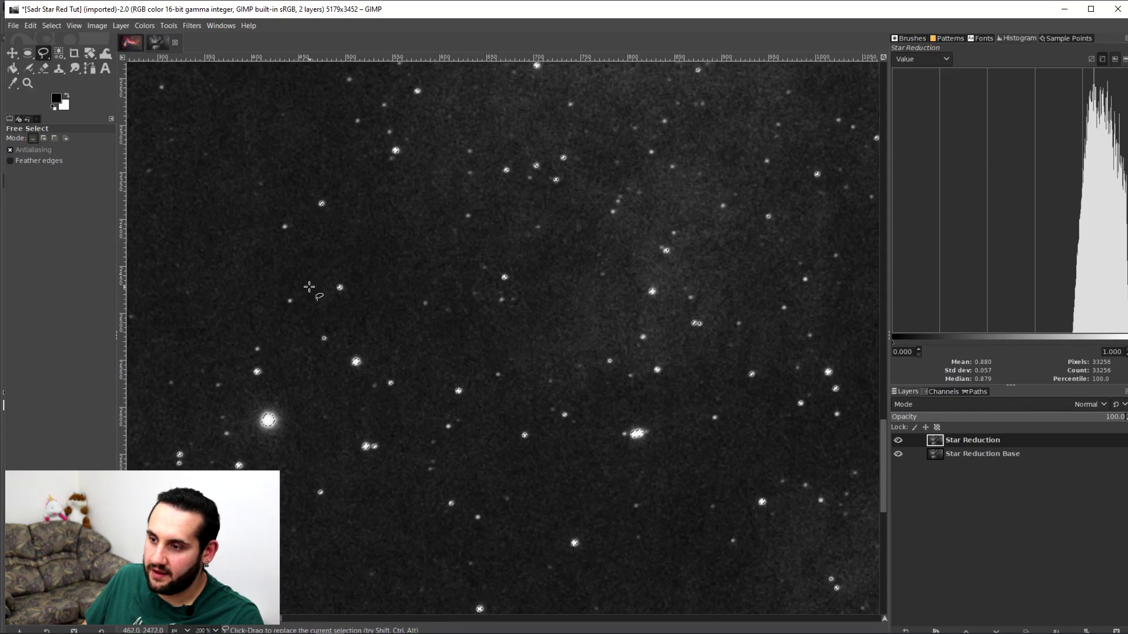
Grow the star selection by 3 px.
click(52, 25)
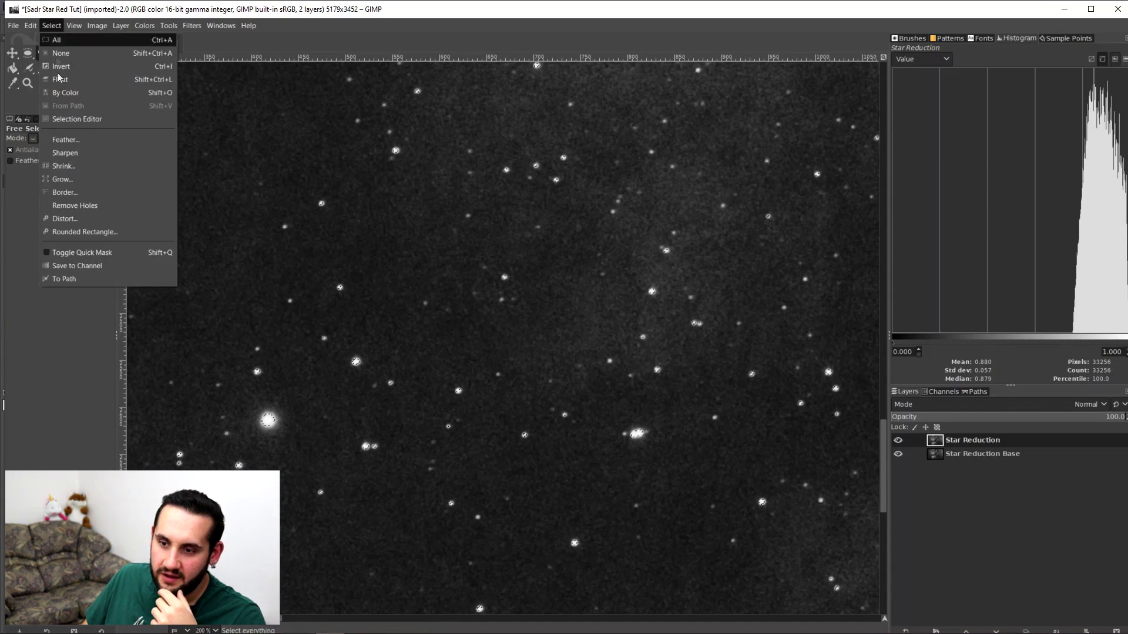
click(64, 178)
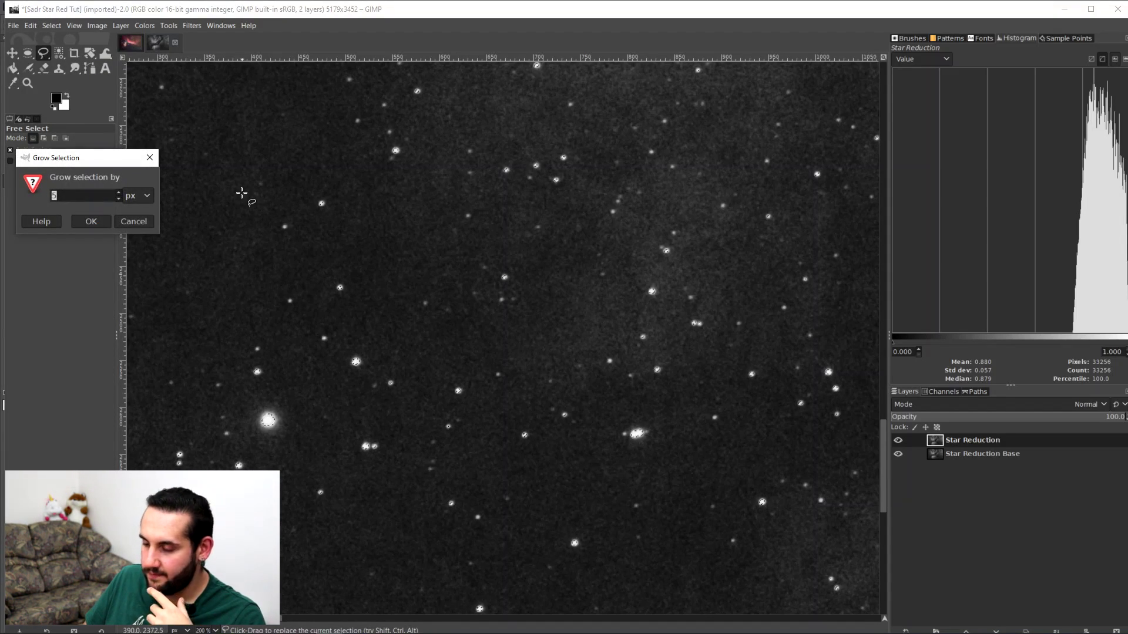
text(3)
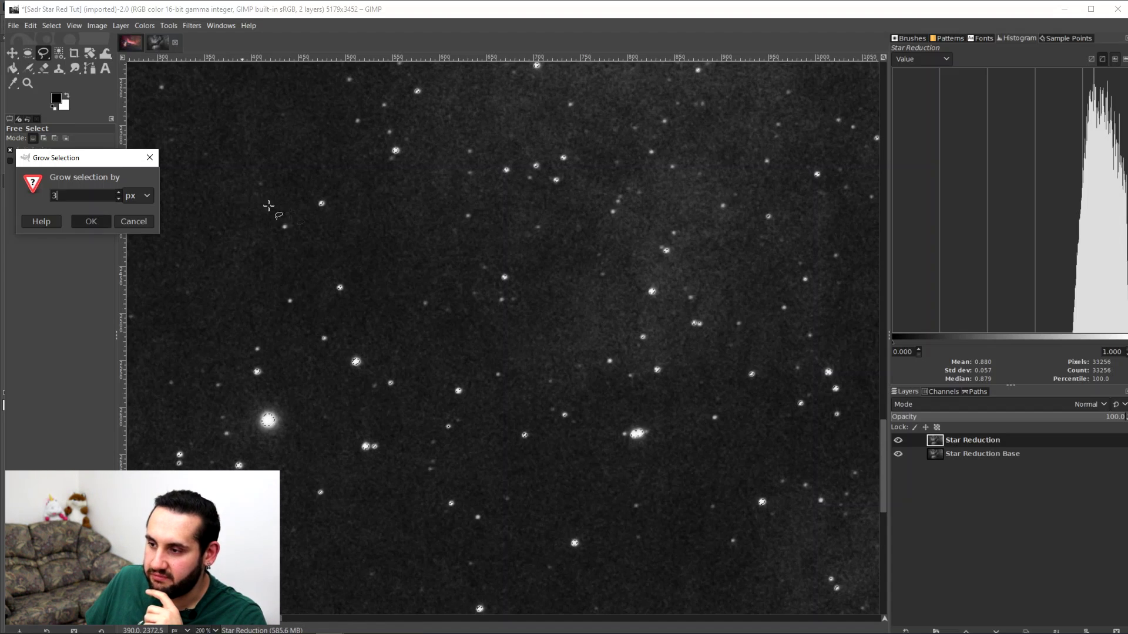
key(Return)
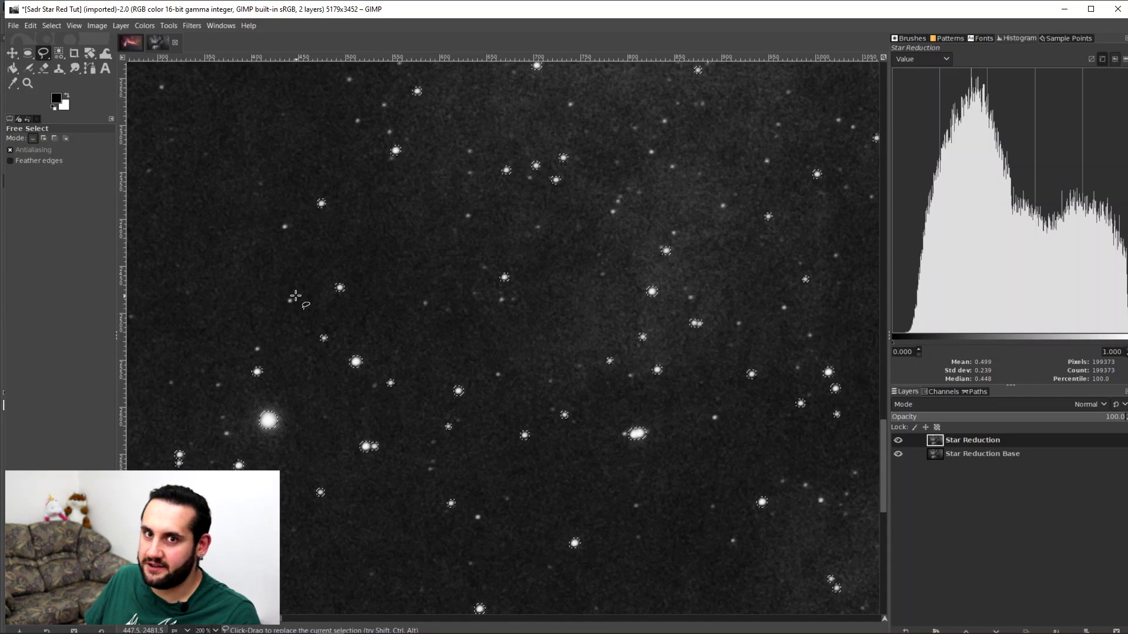
click(60, 27)
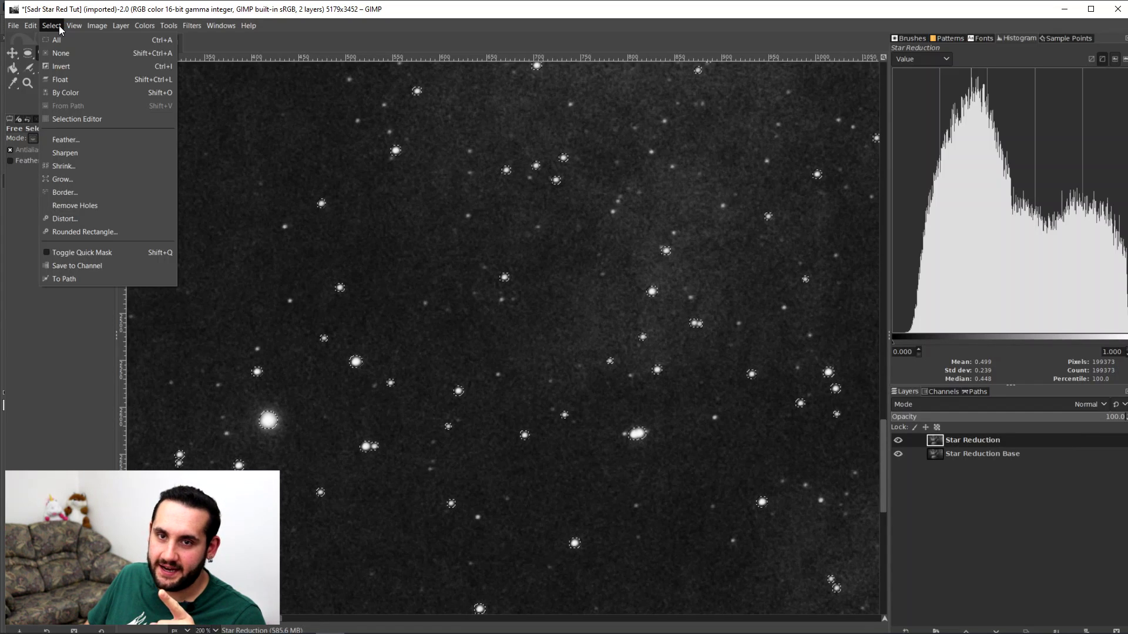
Feather the star selection by 5 px and inspect the stars at 200% zoom.
click(66, 140)
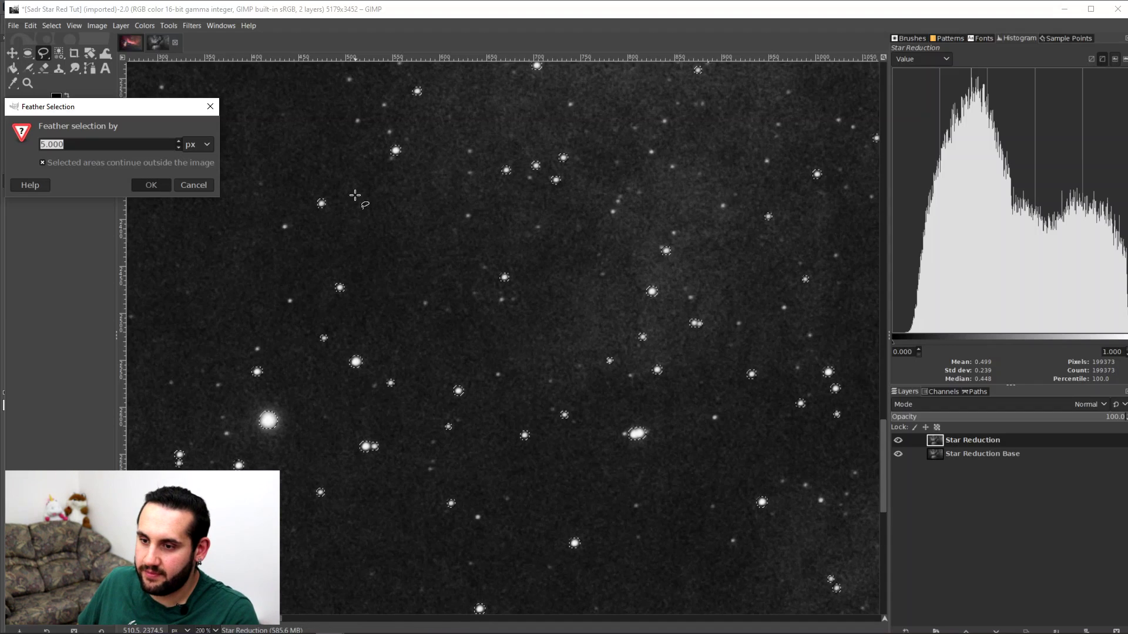
click(151, 184)
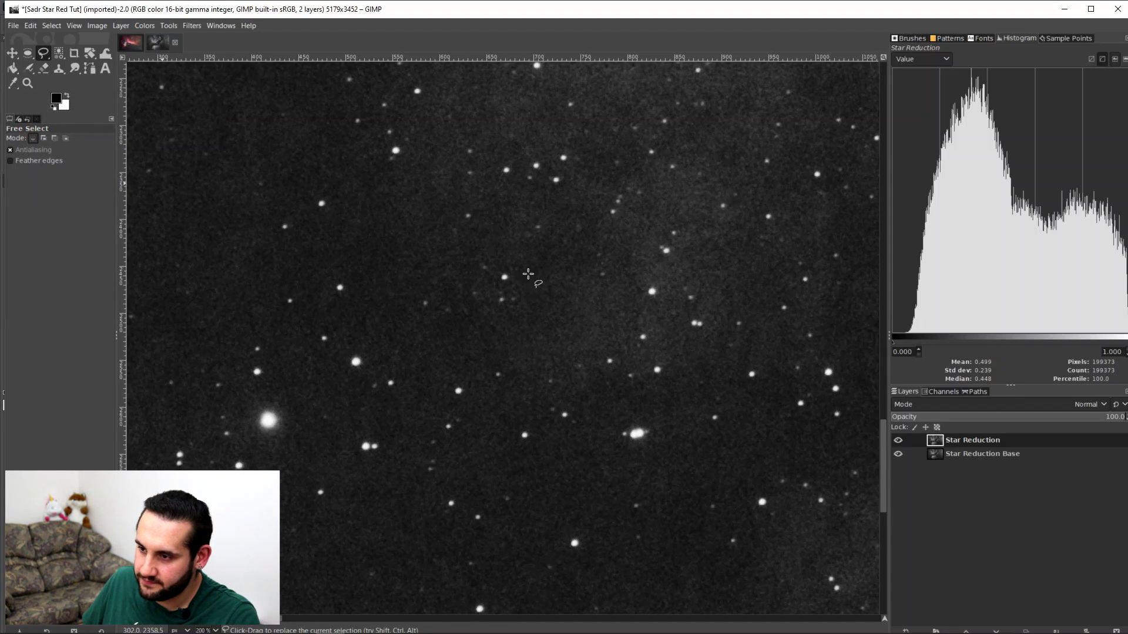
scroll(527, 275, down, 5)
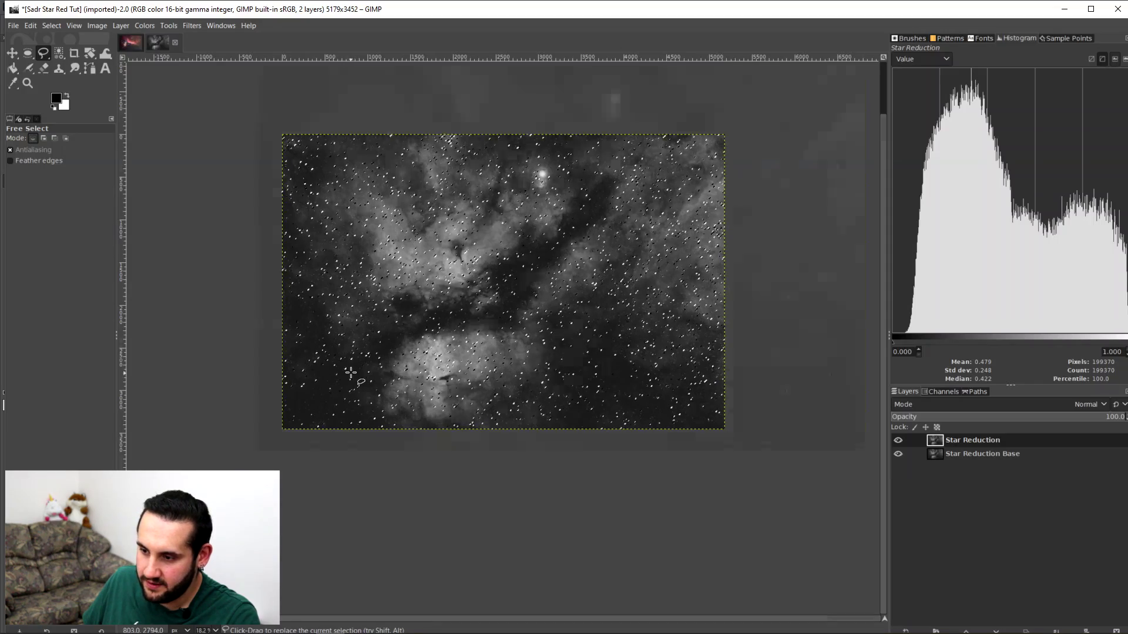
key(2)
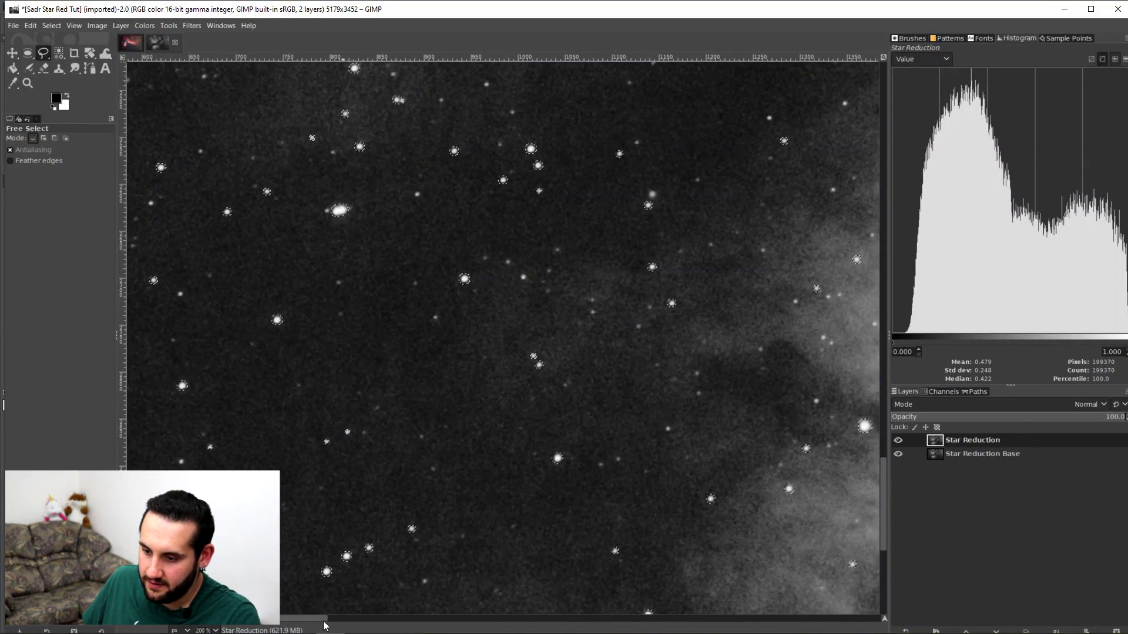
drag(324, 621, 259, 622)
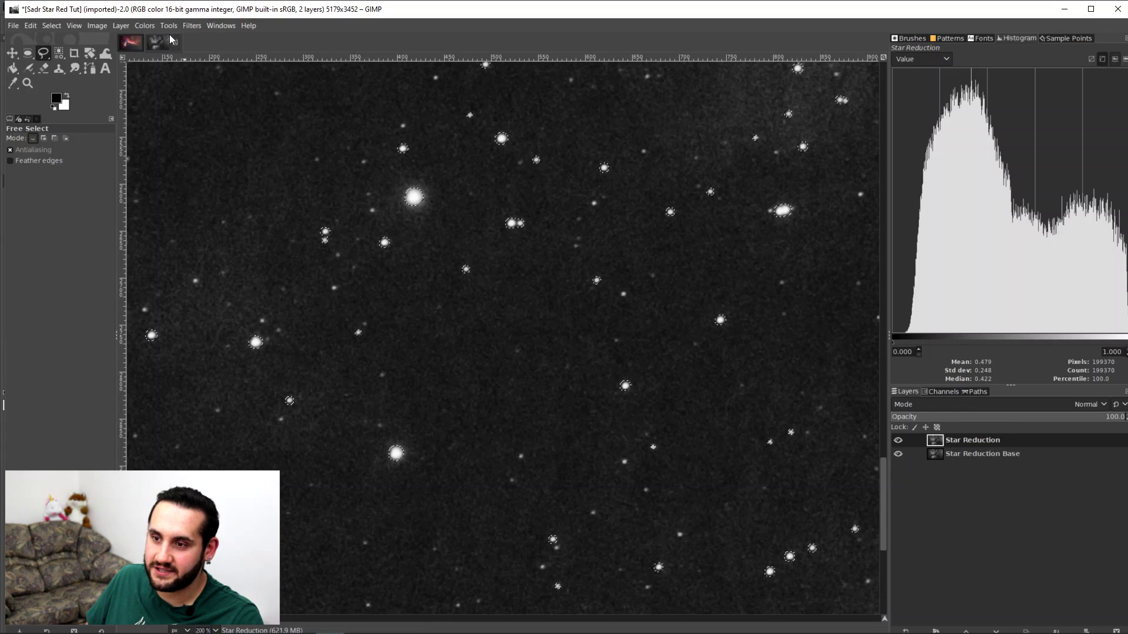
Open Value Propagate and set its mode to More black (smaller value).
click(193, 26)
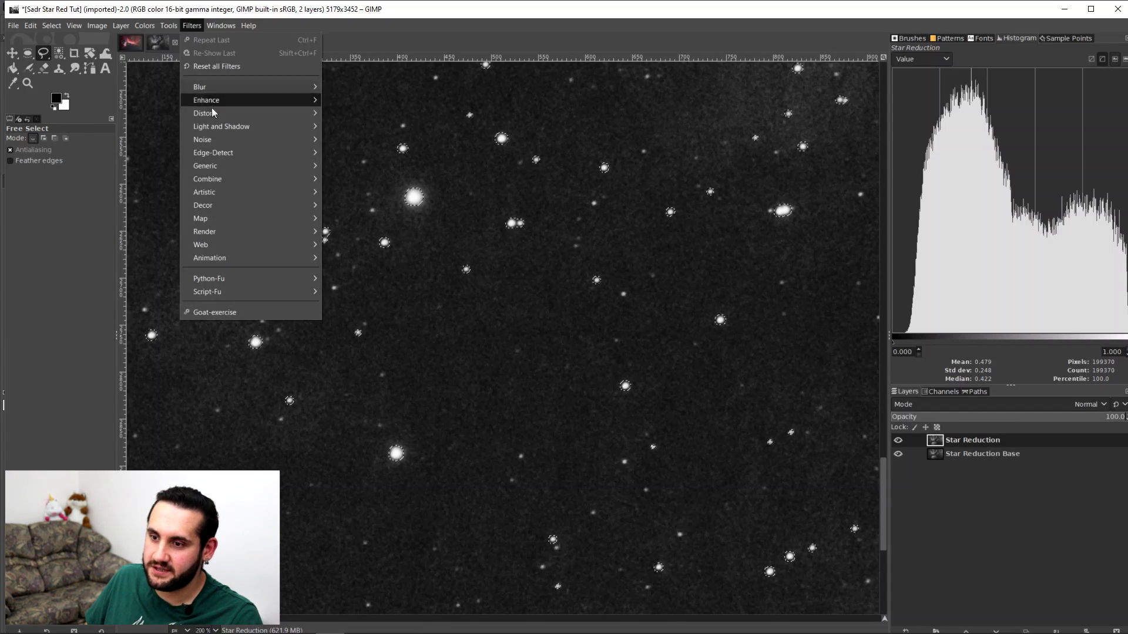
mouse_move(212, 114)
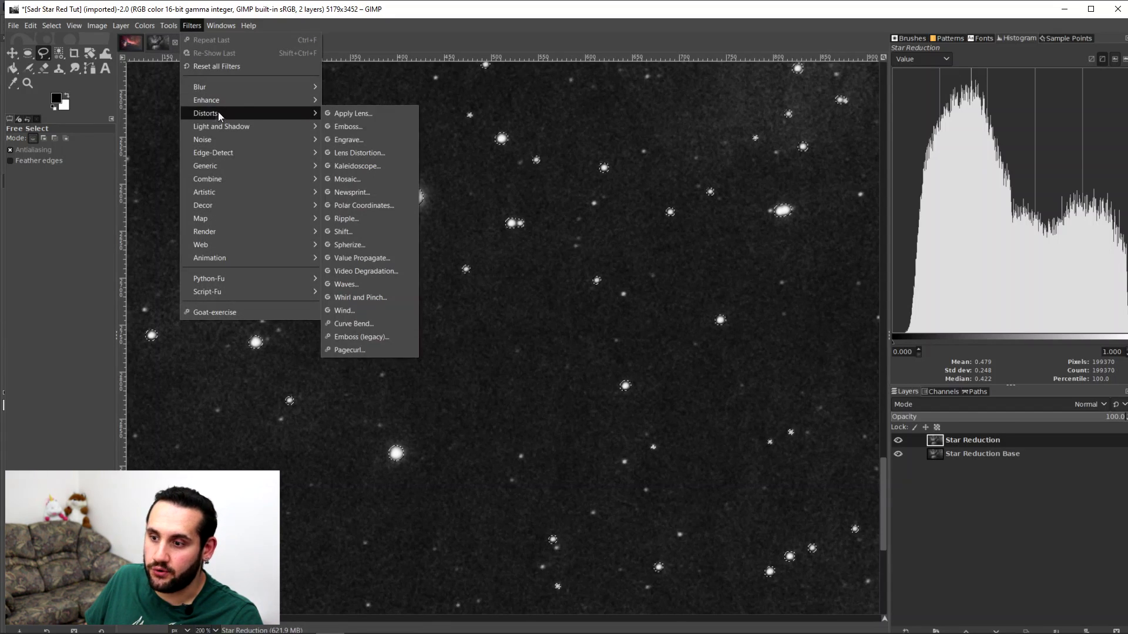
click(376, 260)
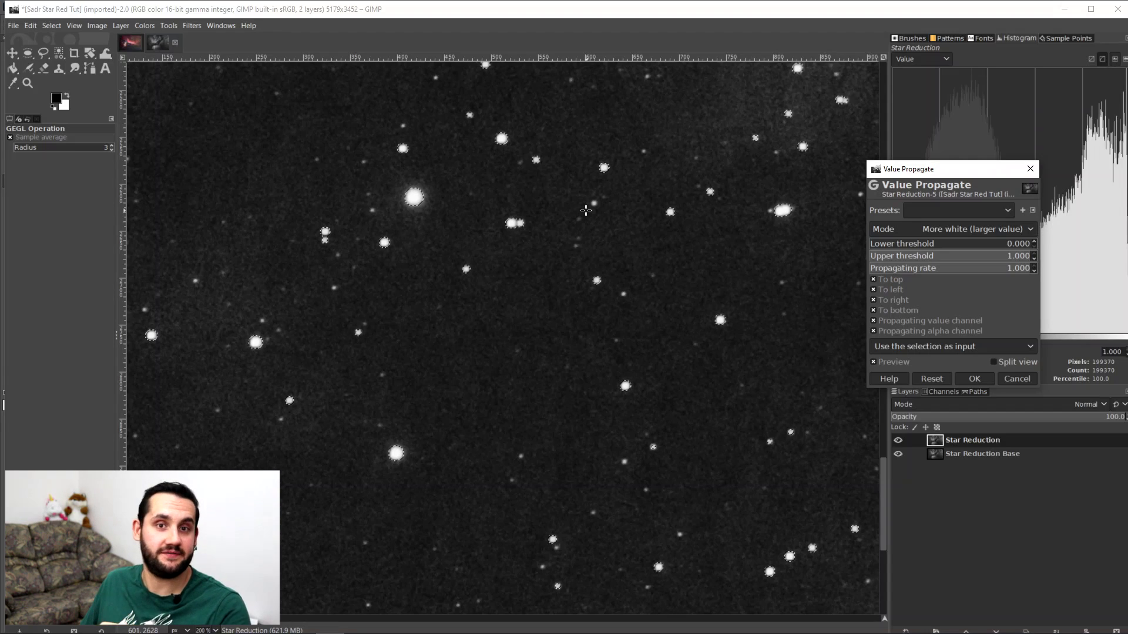
drag(903, 170, 843, 148)
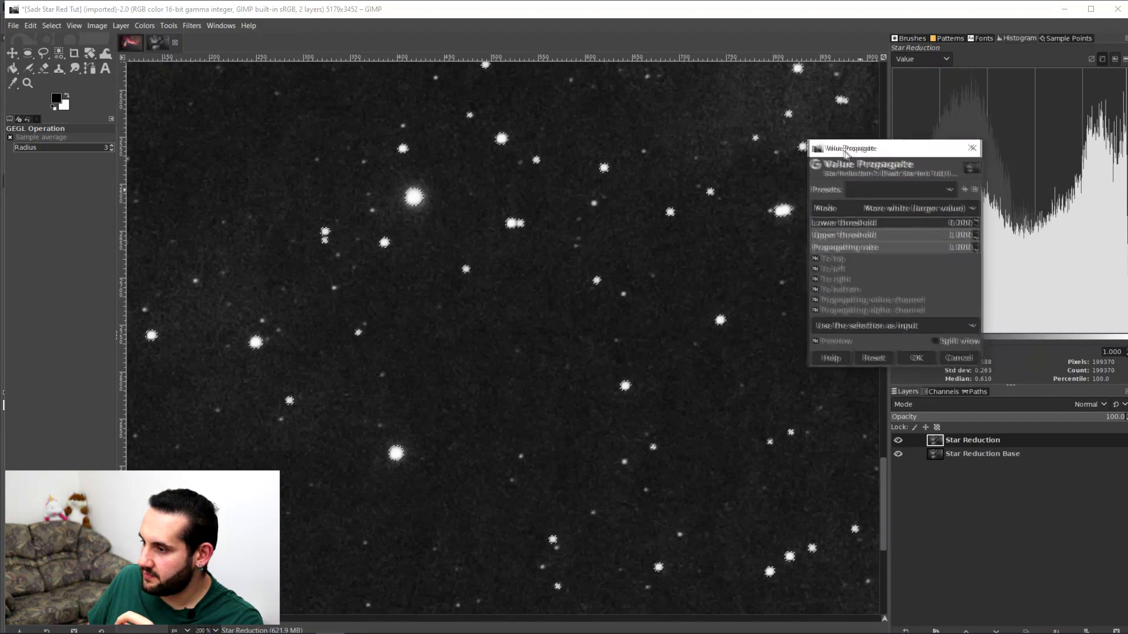
click(889, 208)
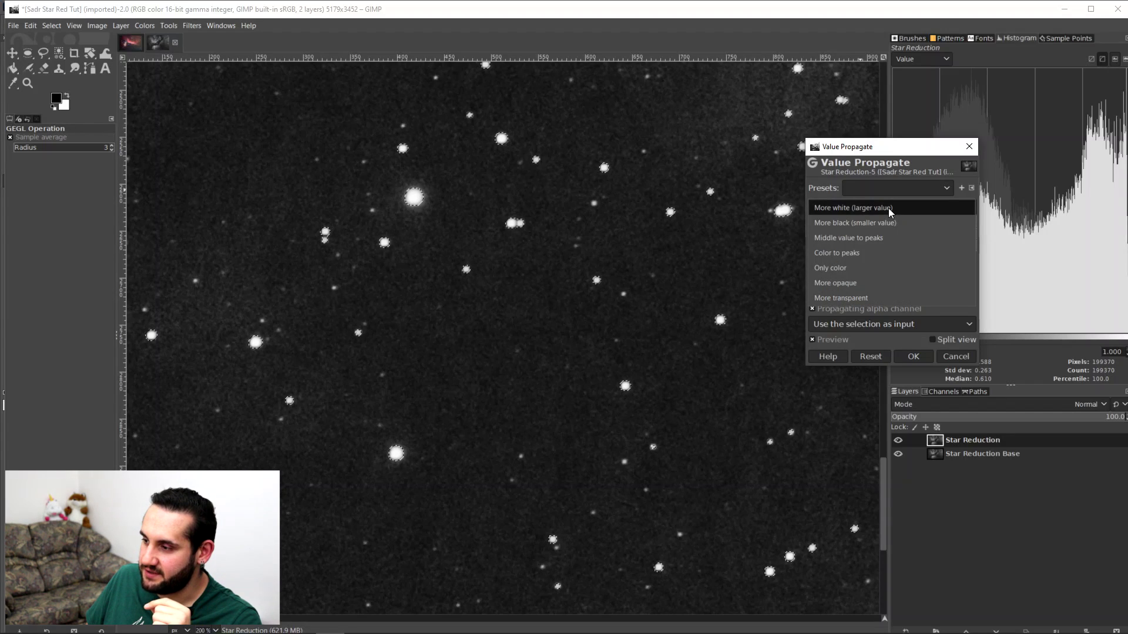
click(879, 225)
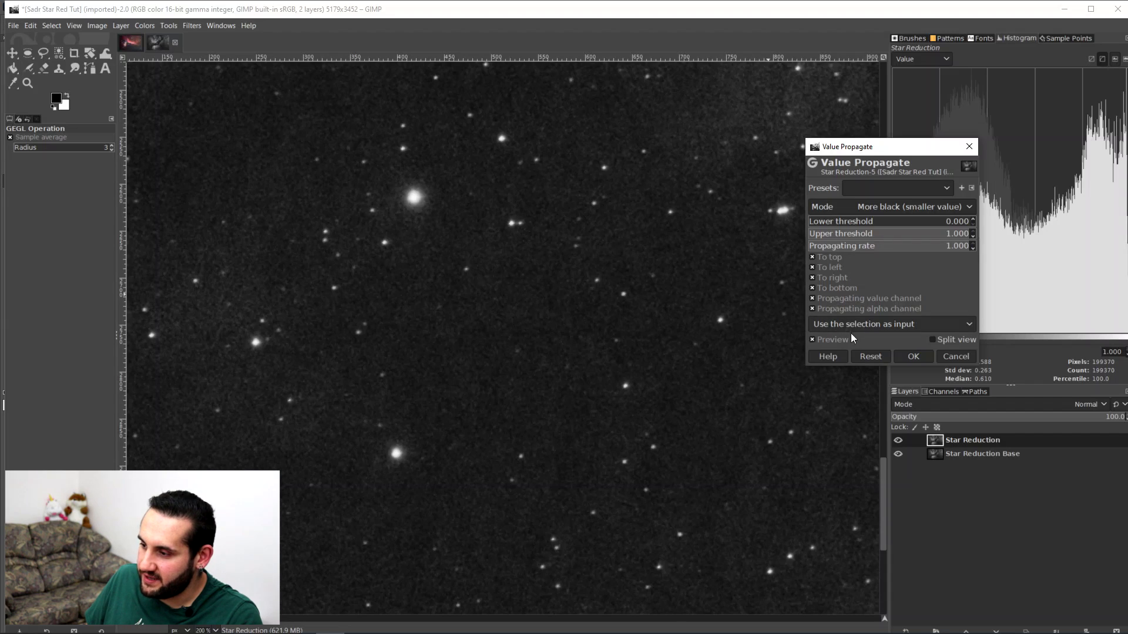
Toggle the filter preview to compare the original and reduced stars.
click(830, 338)
click(828, 342)
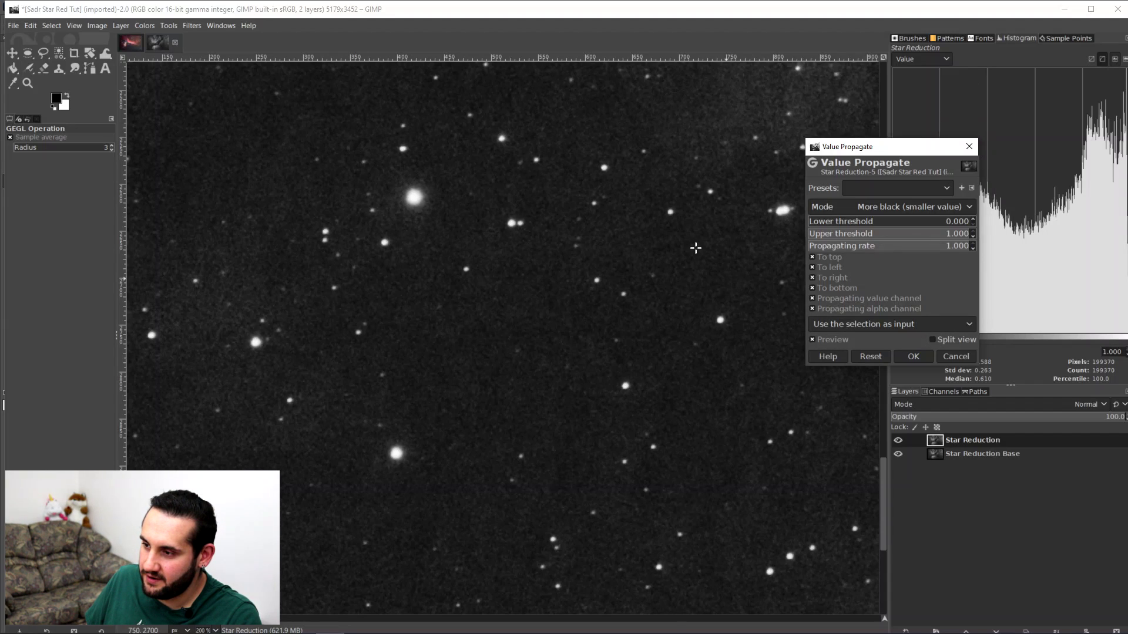
ctrl+scroll(699, 247, up, 1)
click(831, 342)
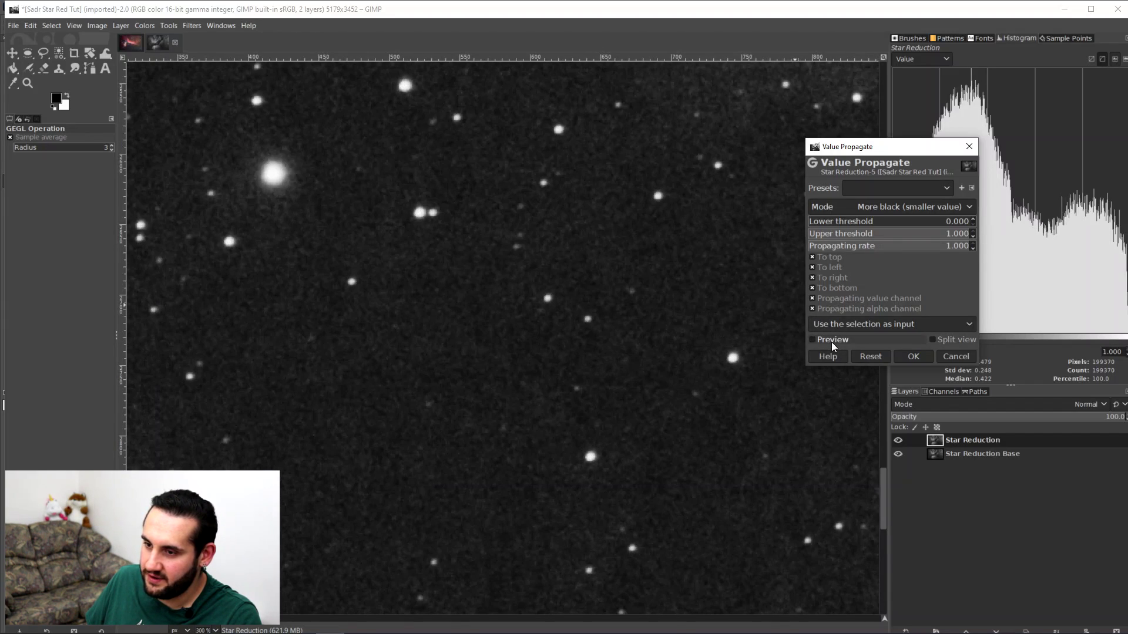
click(831, 342)
scroll(608, 306, up, 3)
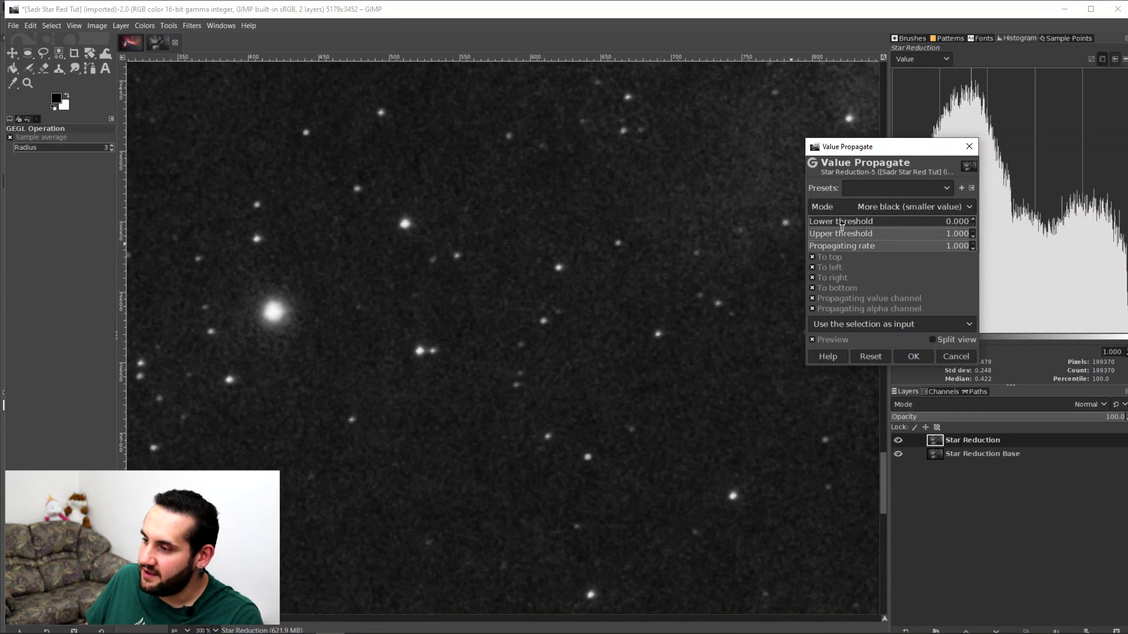
Try other lower and upper thresholds, restore them, and apply Value Propagate.
click(822, 221)
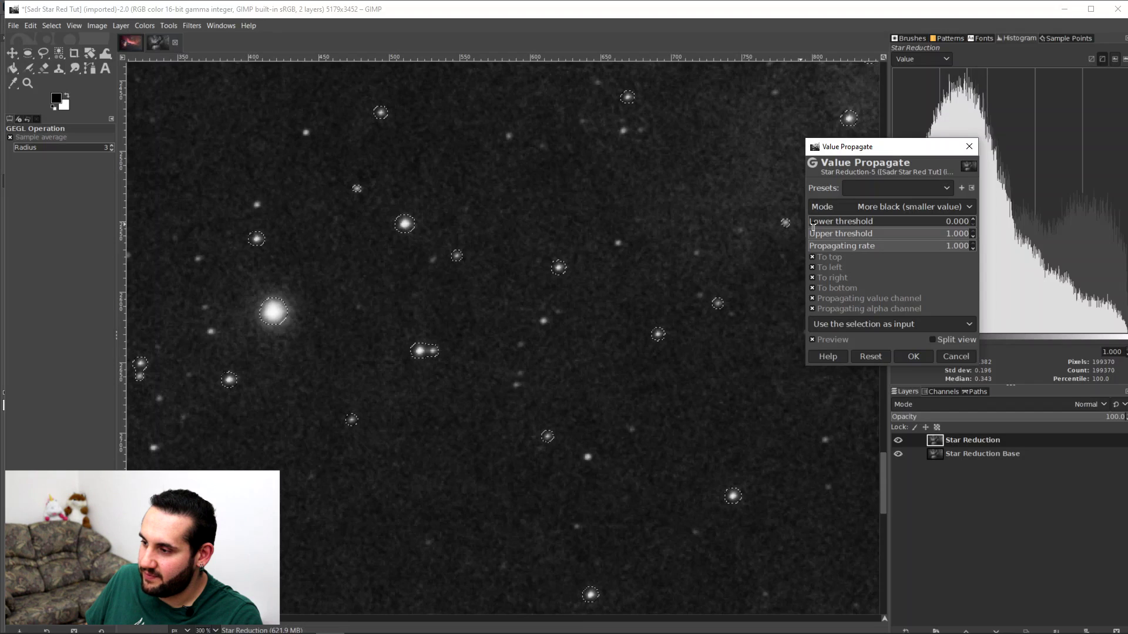
mouse_move(865, 217)
mouse_down()
mouse_move(901, 219)
mouse_move(876, 221)
mouse_up()
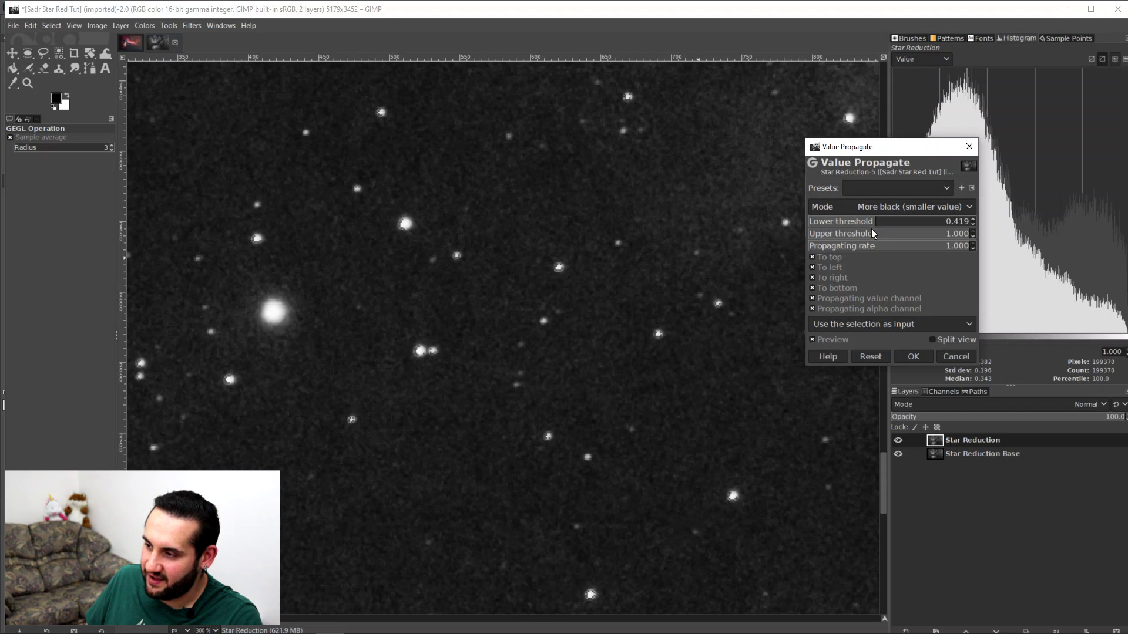
drag(872, 224, 791, 232)
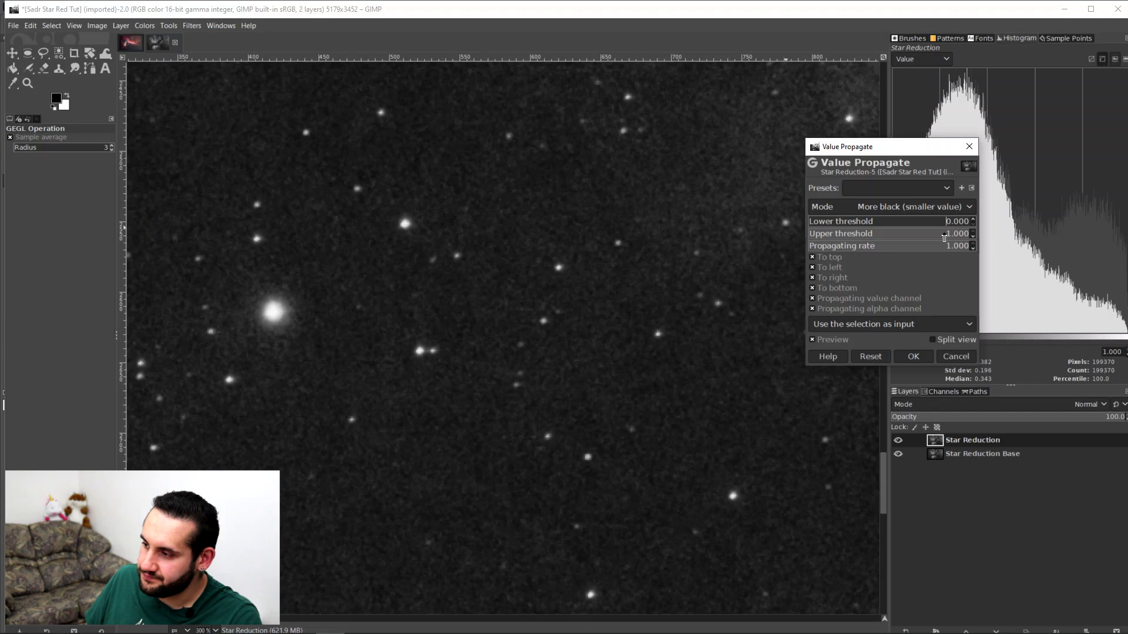
drag(945, 236, 982, 245)
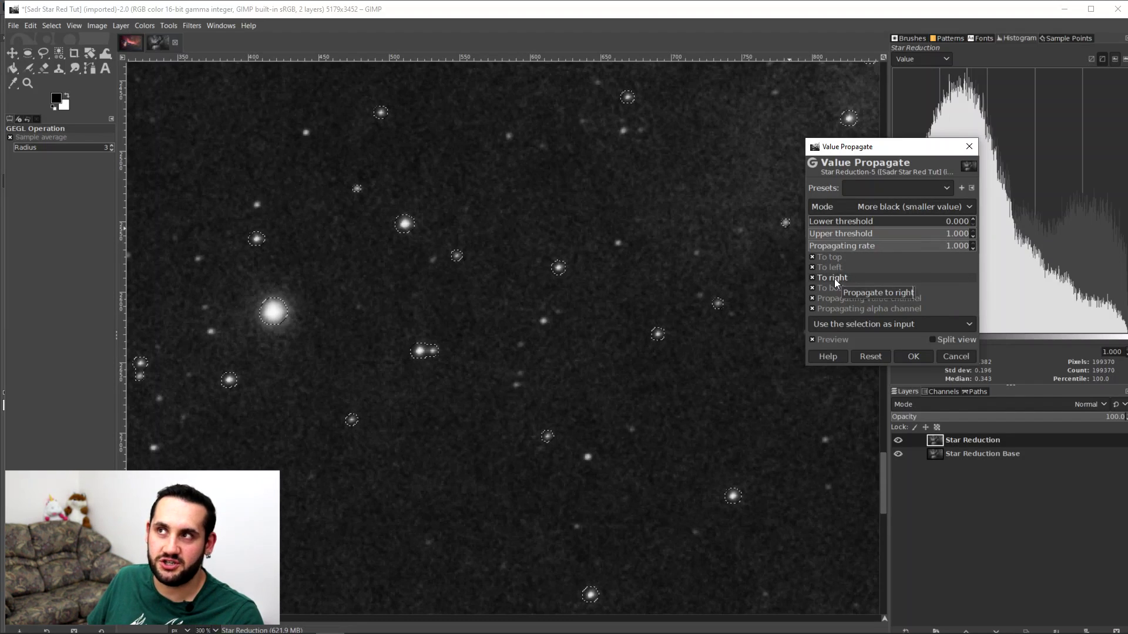
click(909, 355)
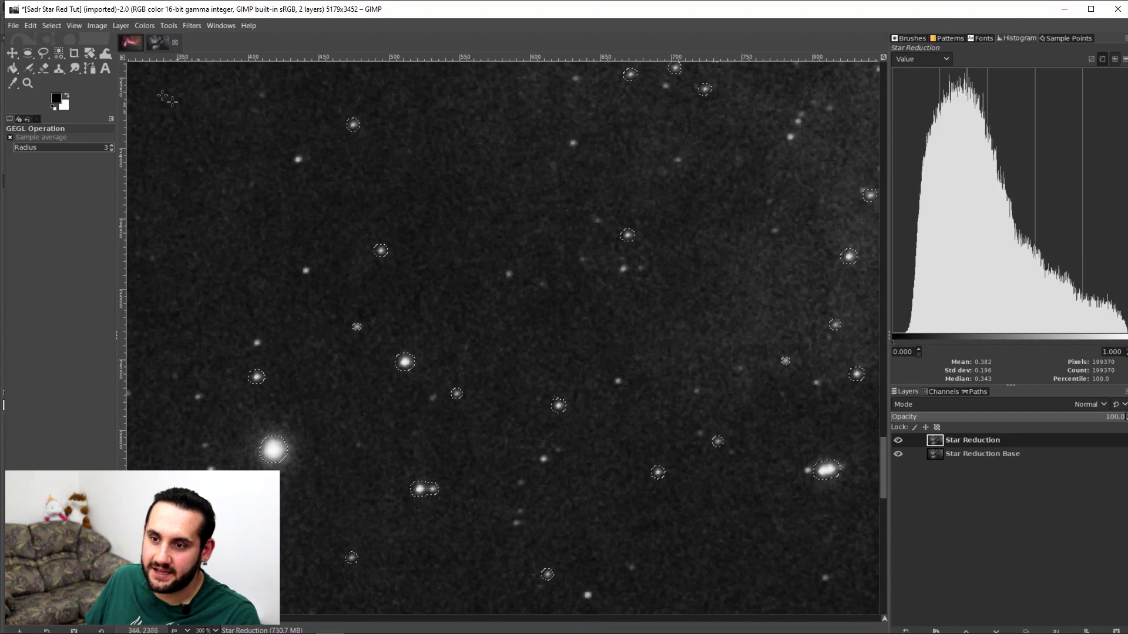
click(53, 25)
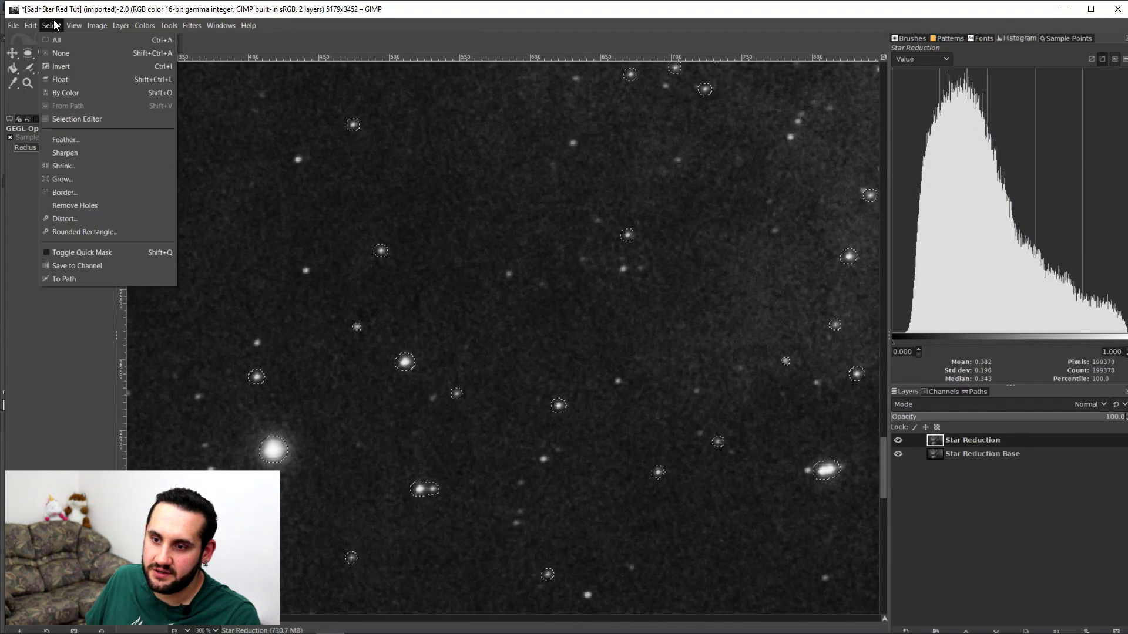
click(69, 53)
scroll(509, 344, down, 7)
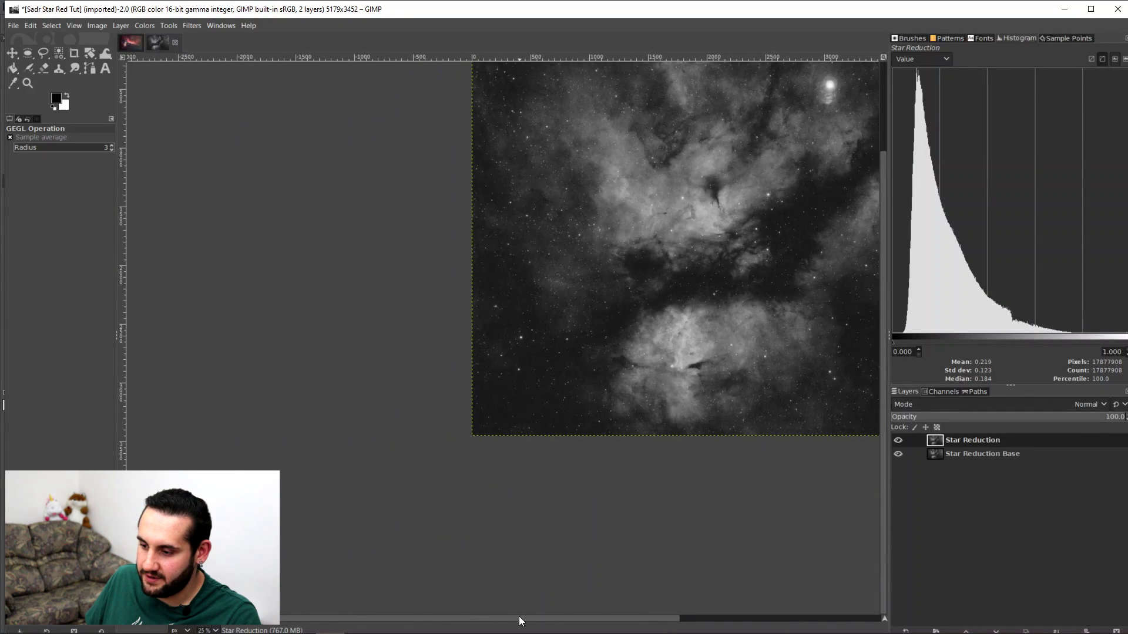
drag(519, 617, 780, 503)
scroll(885, 438, up, 3)
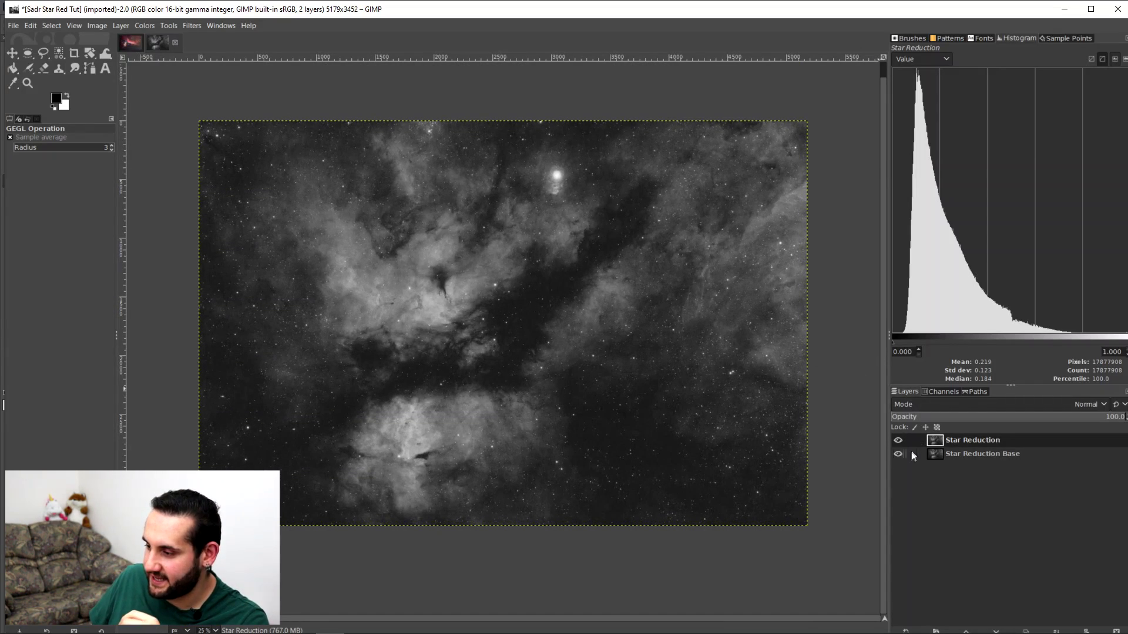
click(898, 440)
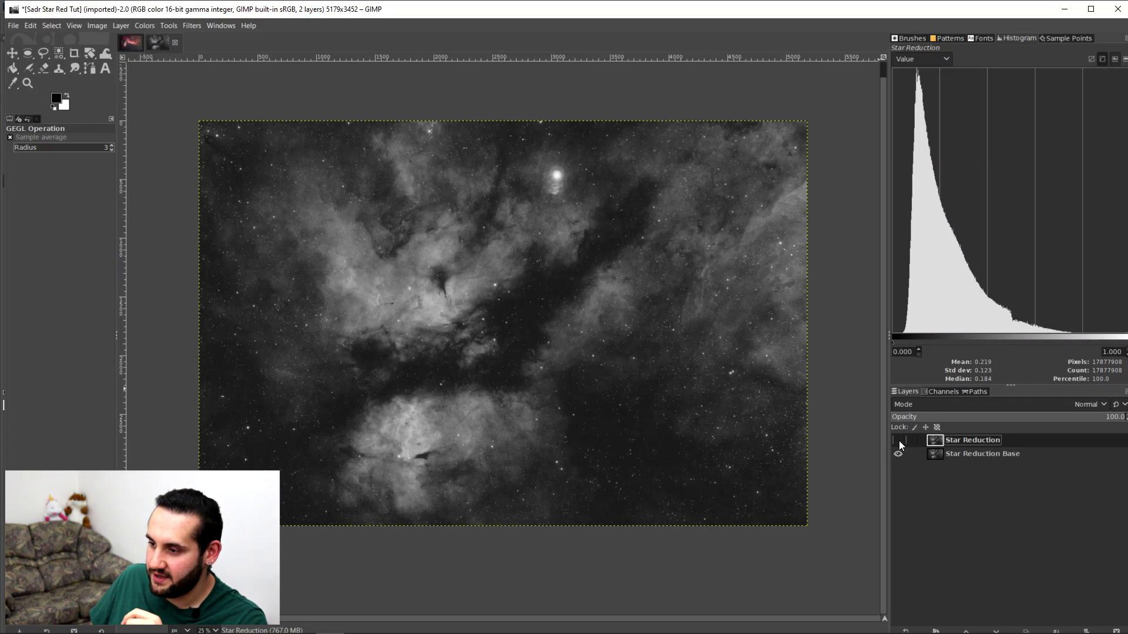
click(899, 441)
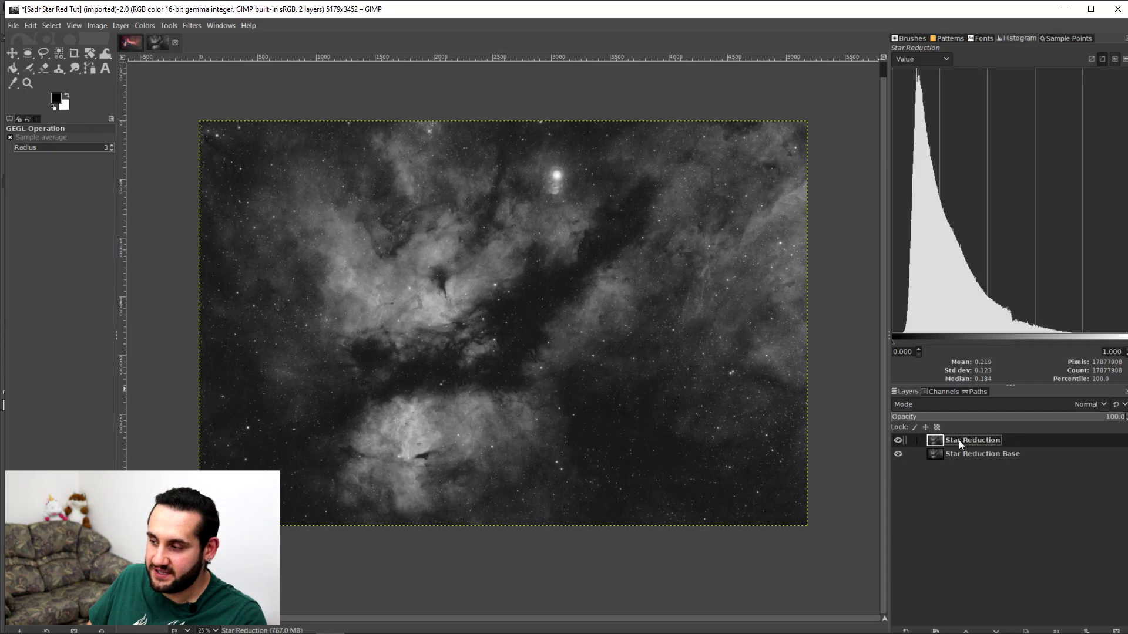
Preview Star Reduction at 70.5% opacity, restore 100%, then switch to the Horsehead image.
drag(1085, 418, 1010, 415)
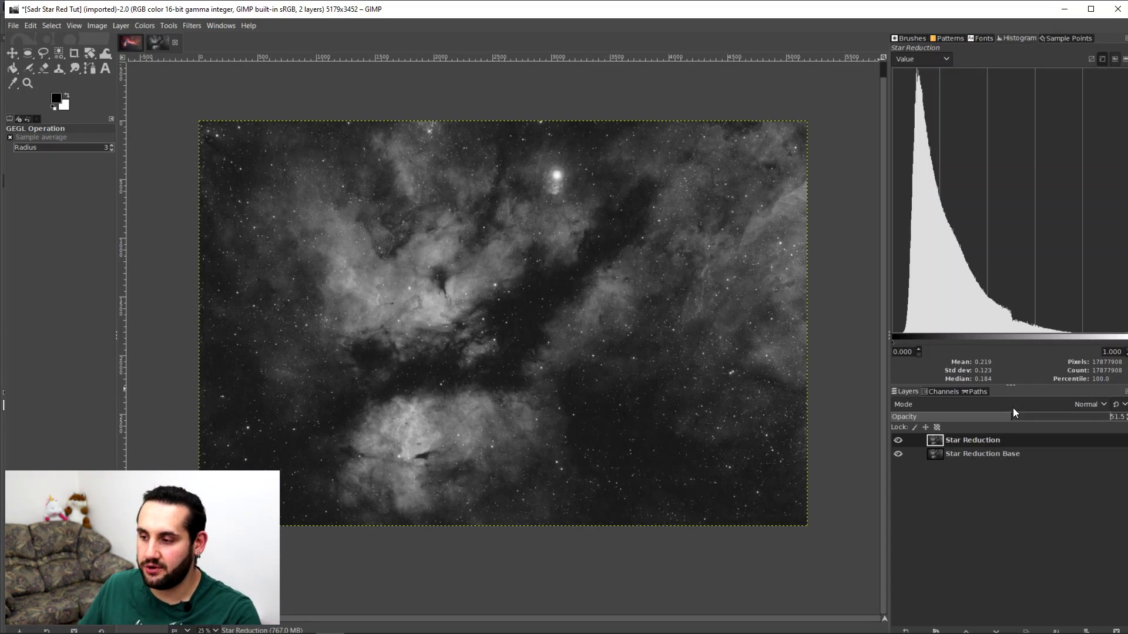
drag(1056, 418, 1126, 431)
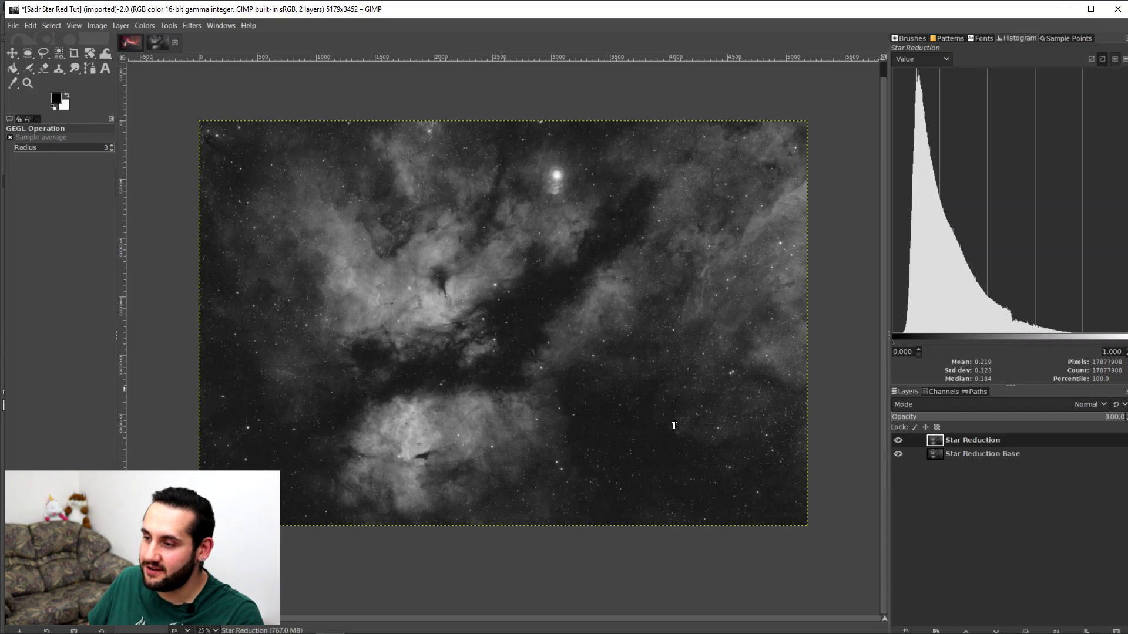
click(131, 45)
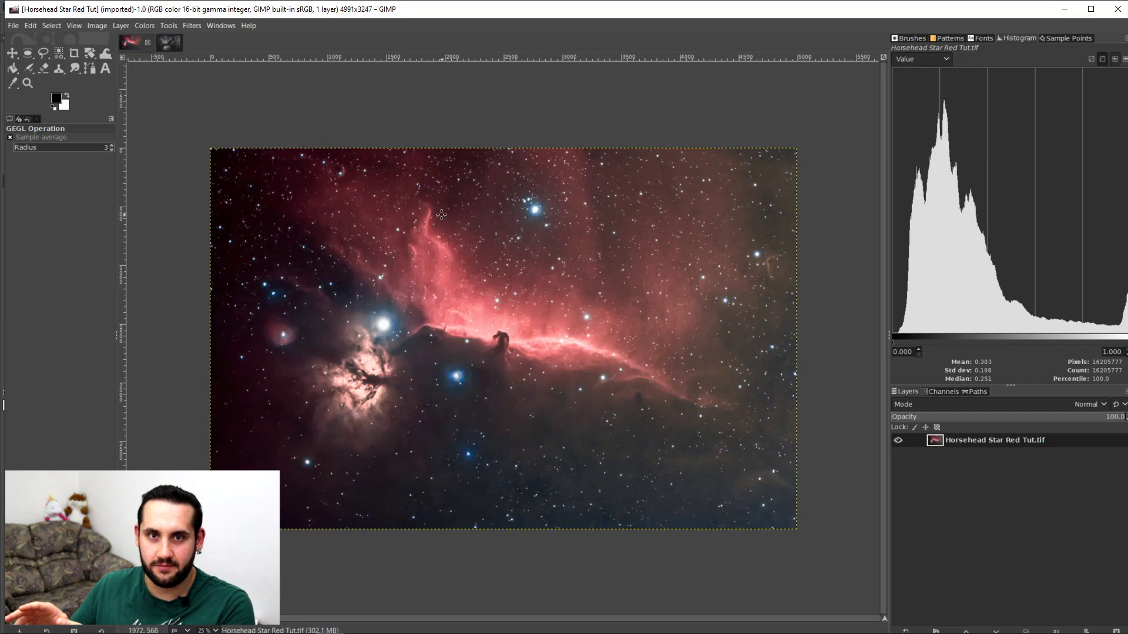
Duplicate the Horsehead layer.
scroll(430, 230, up, 2)
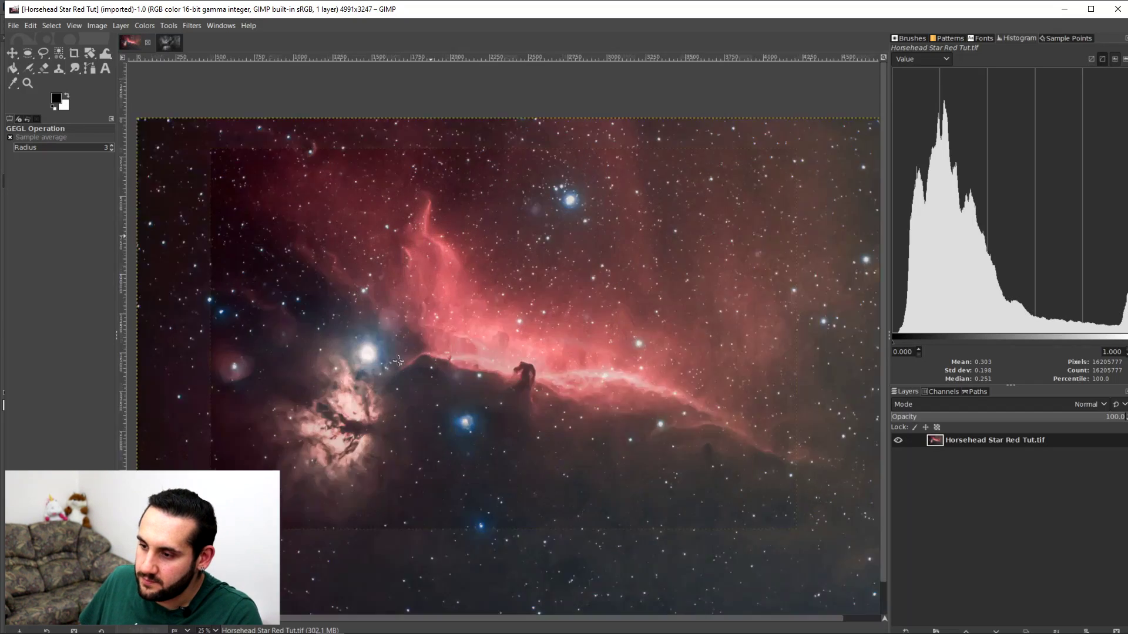
scroll(420, 317, down, 1)
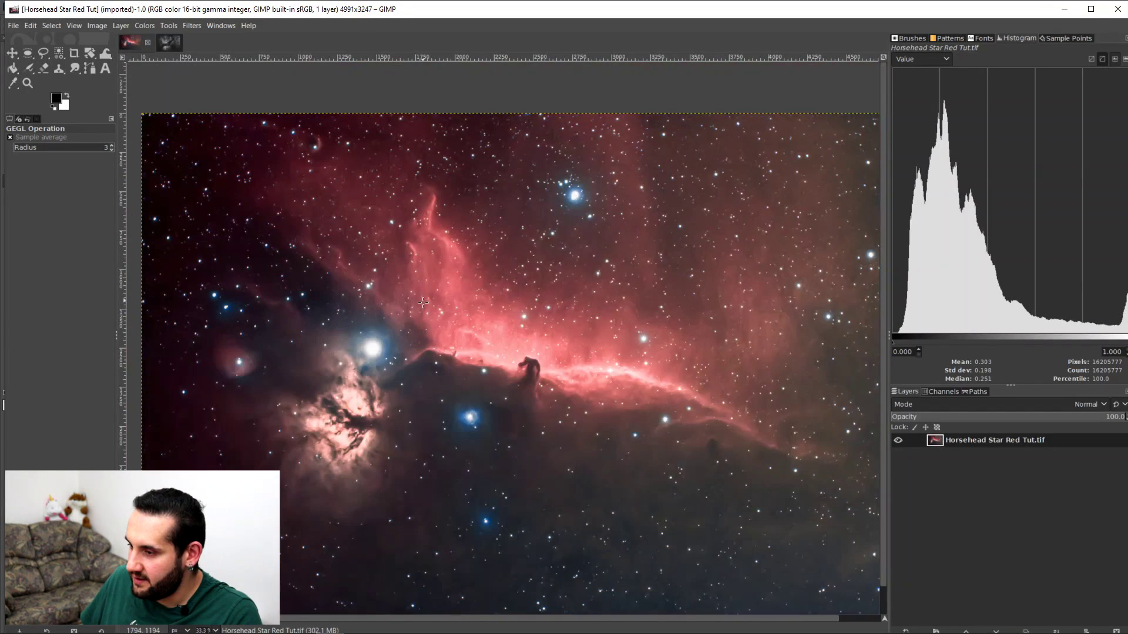
double_click(993, 441)
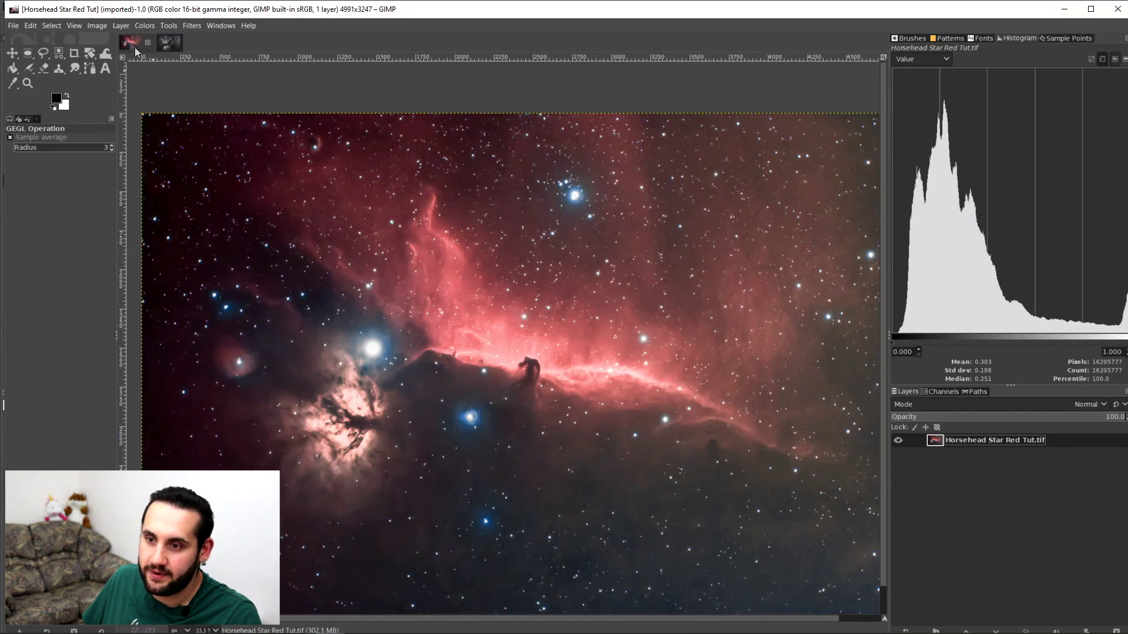
click(121, 26)
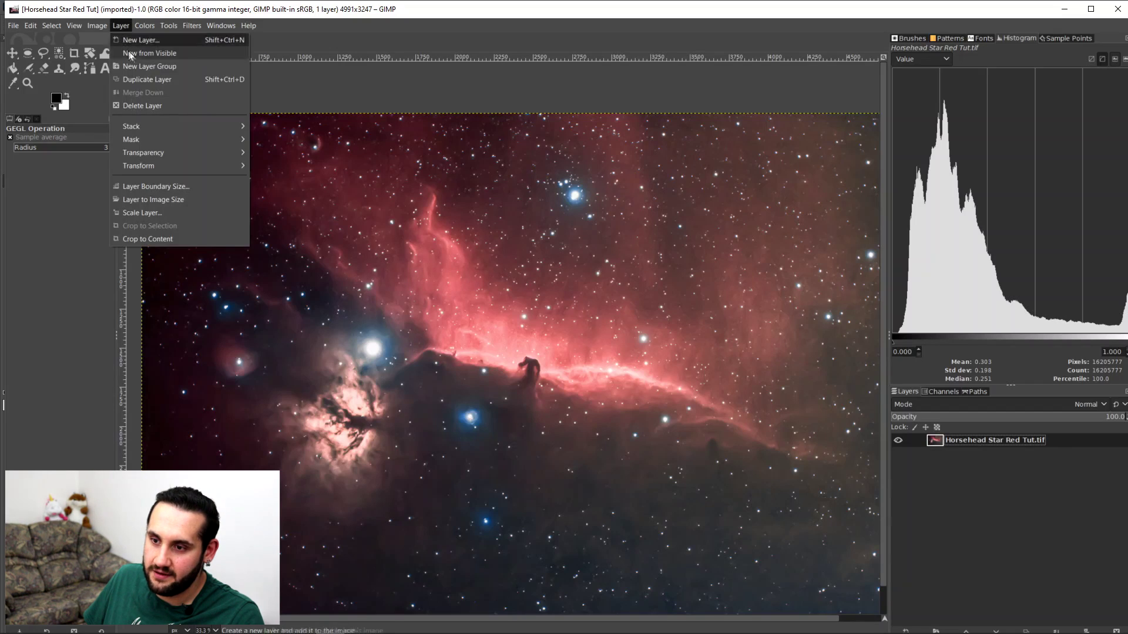
click(143, 73)
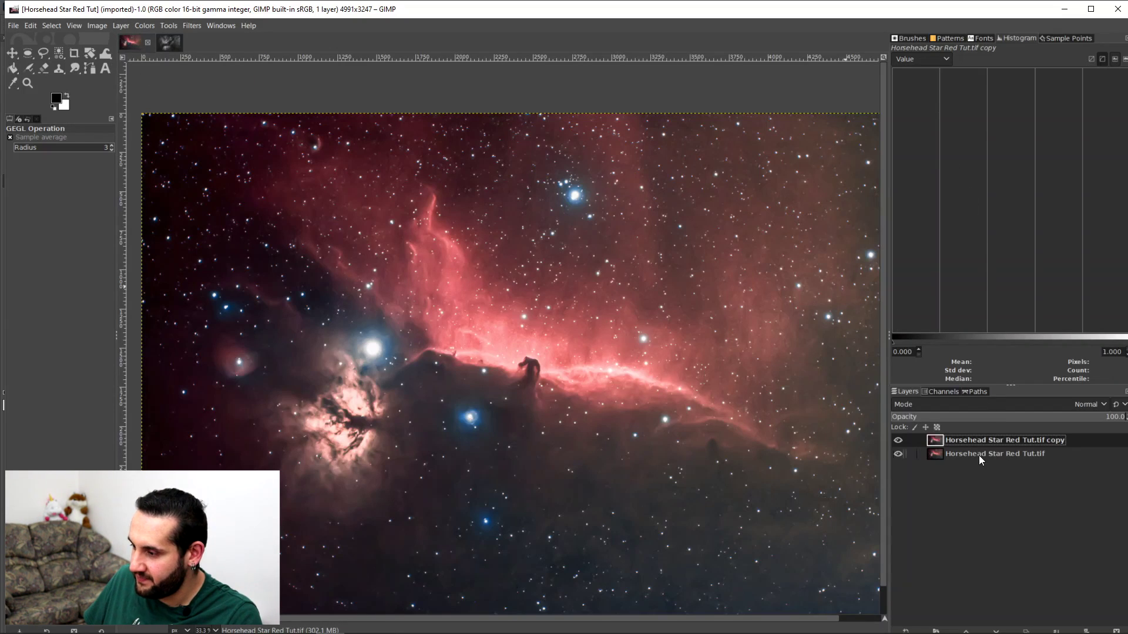
Rename the bottom layer to 'Star Reduction Base'.
double_click(979, 454)
text(Star)
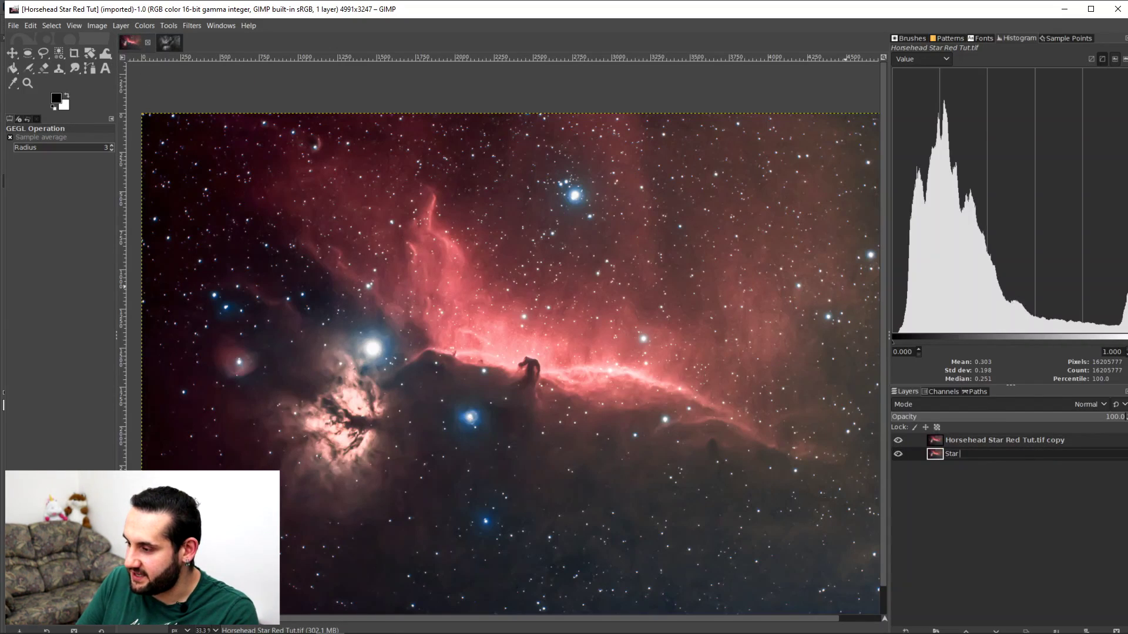
text( R)
key(Return)
key(n)
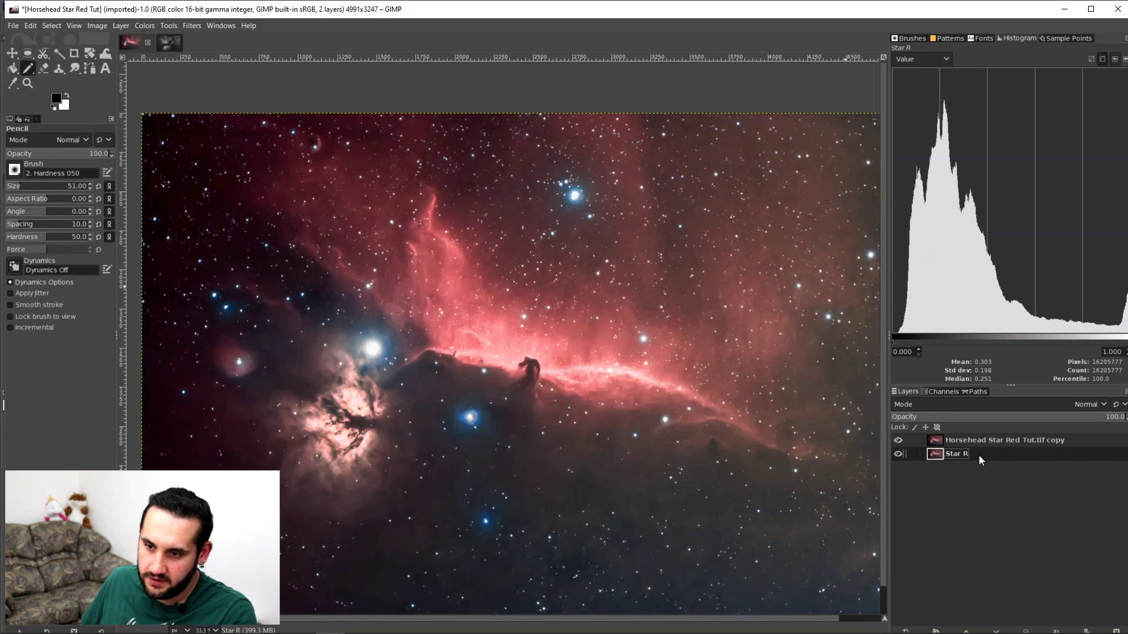
text(Star R)
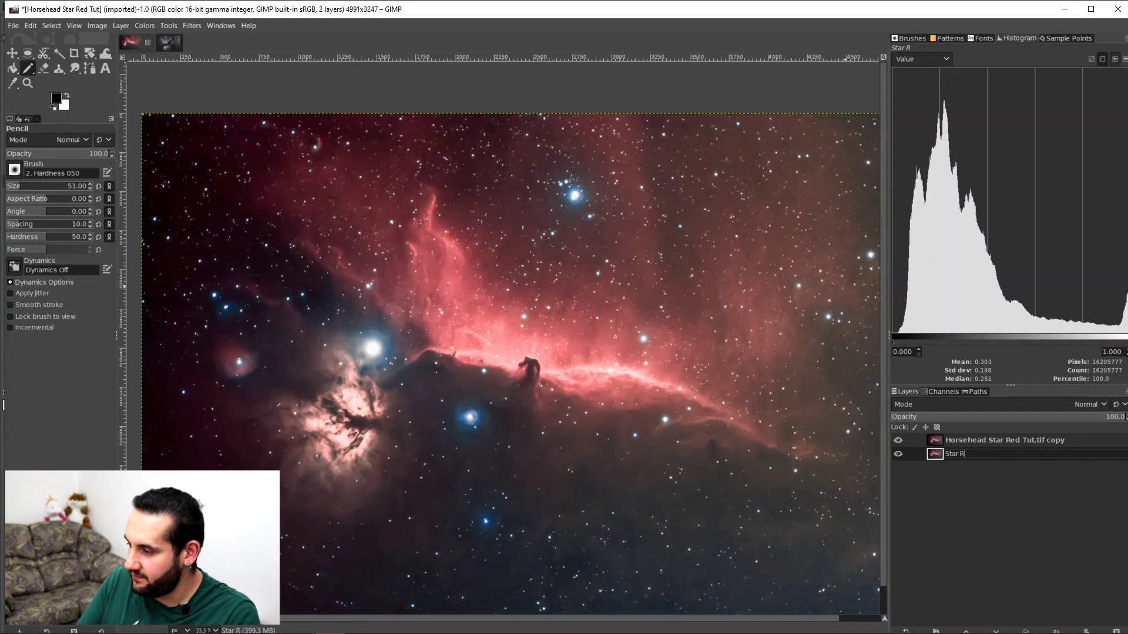
text(eduction)
key(Return)
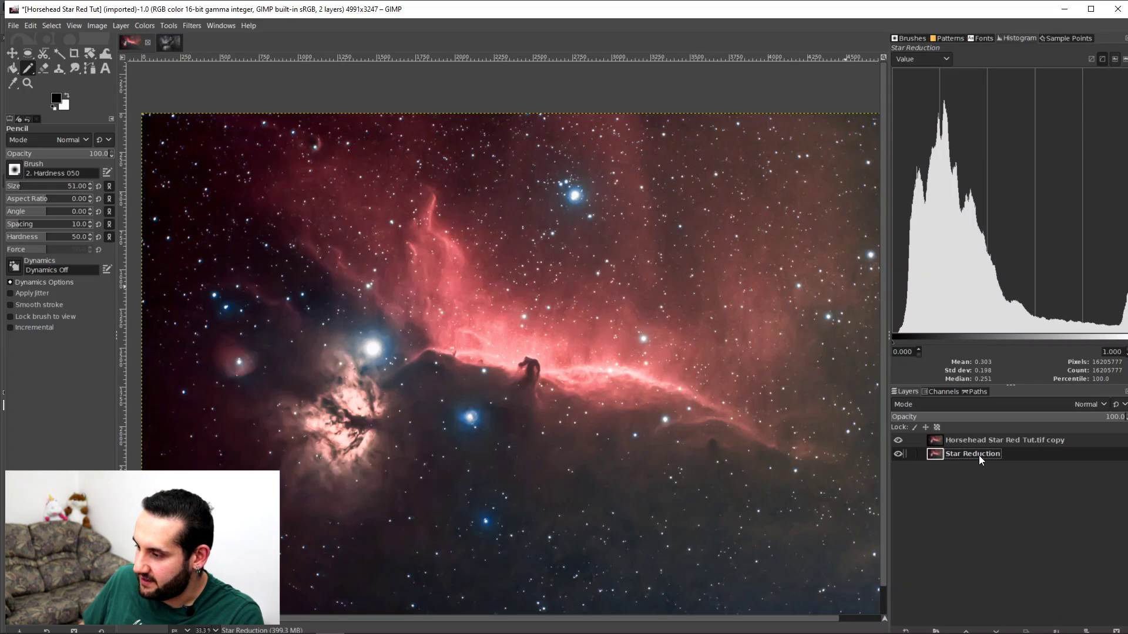
text(B)
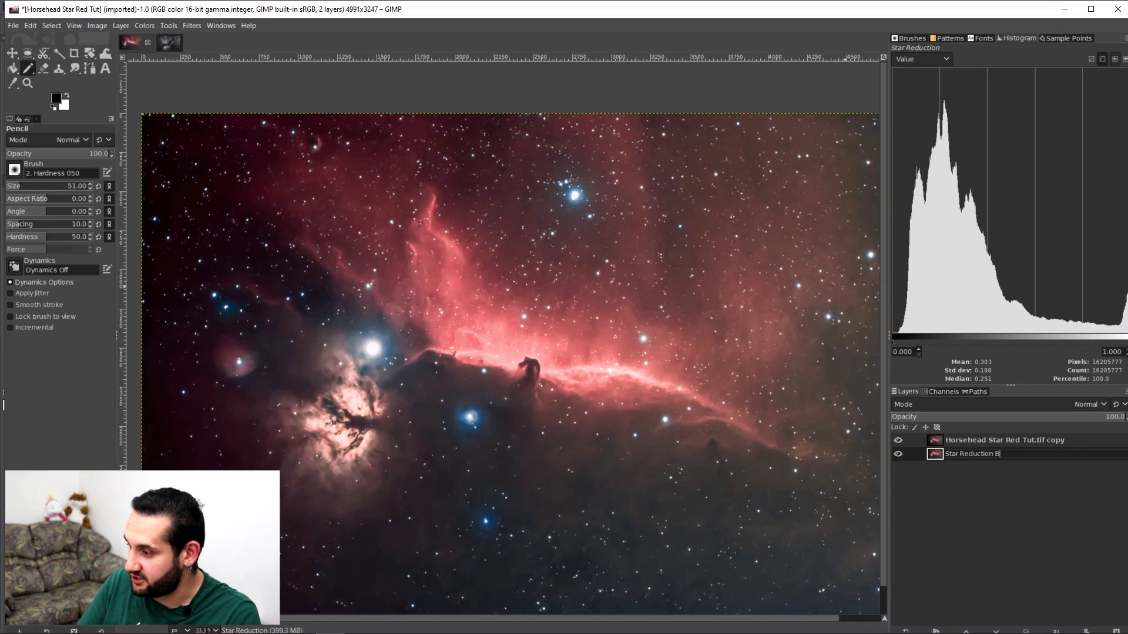
text(ase)
key(Return)
Rename the top copy layer to 'Star Reduction' and fit the image in the window.
double_click(982, 442)
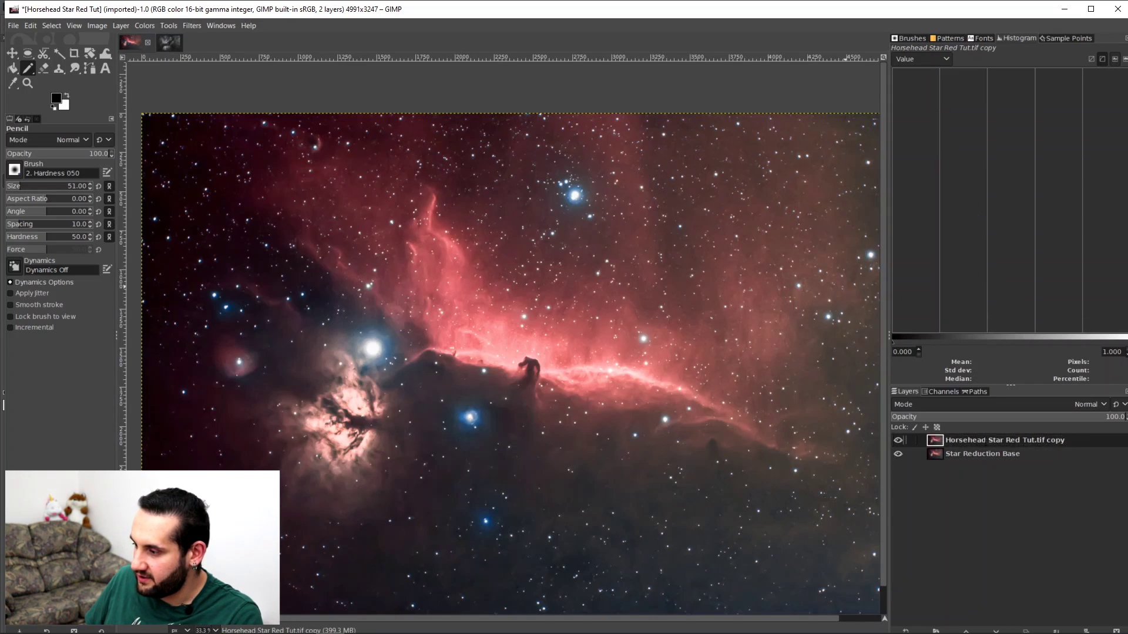
text(Star Reducti)
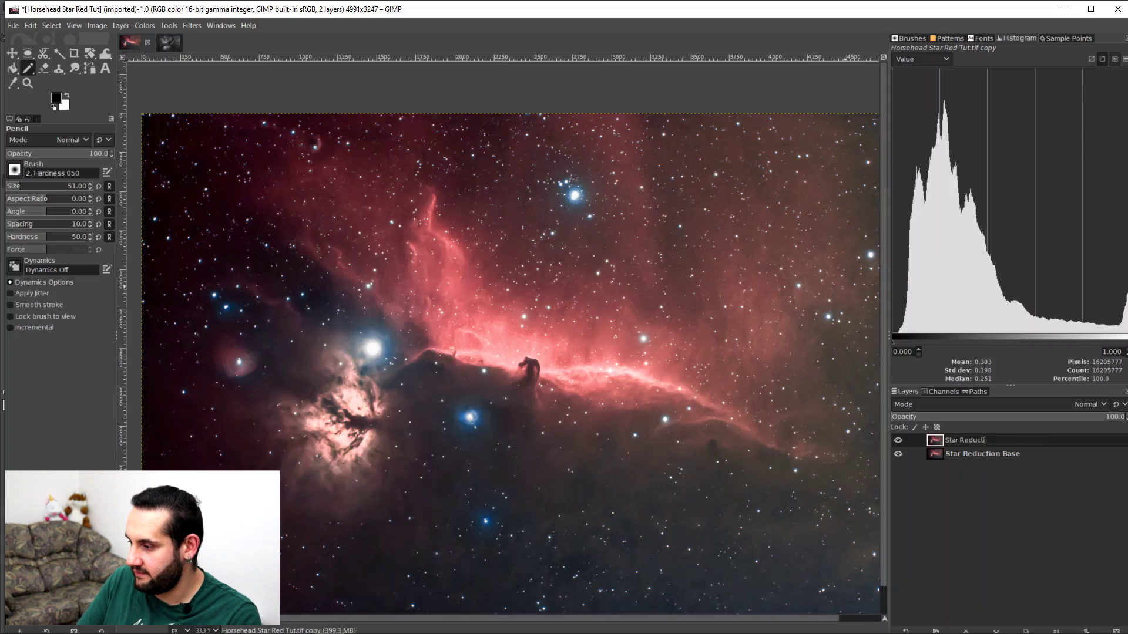
text(on)
key(Return)
key(minus)
key(minus)
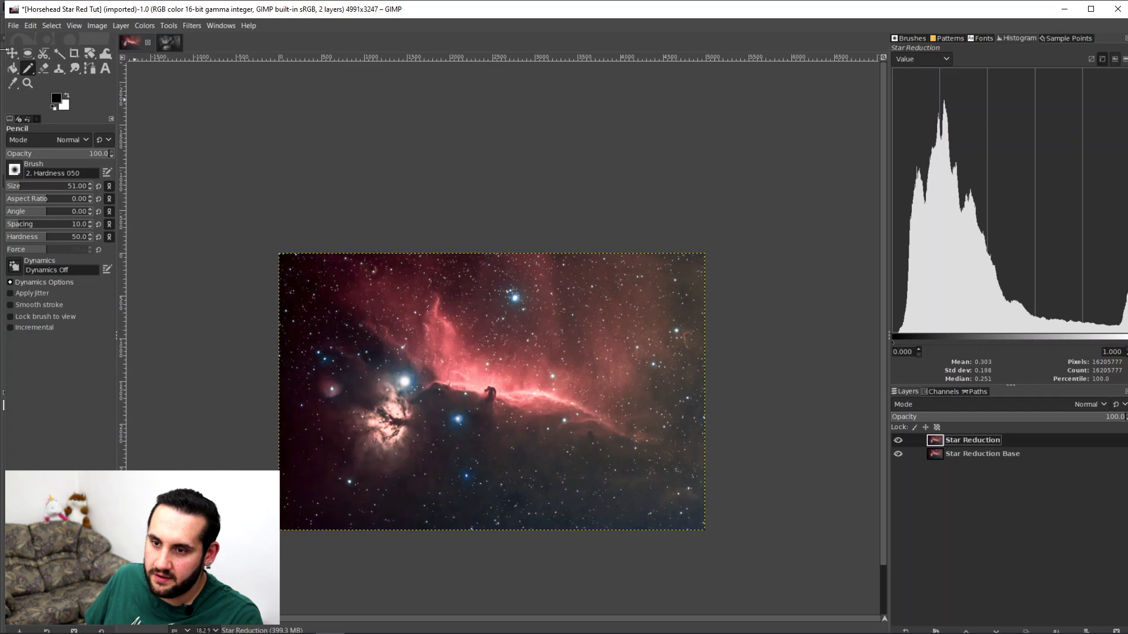
Select the bright star pixels with the Select by Color tool.
click(27, 53)
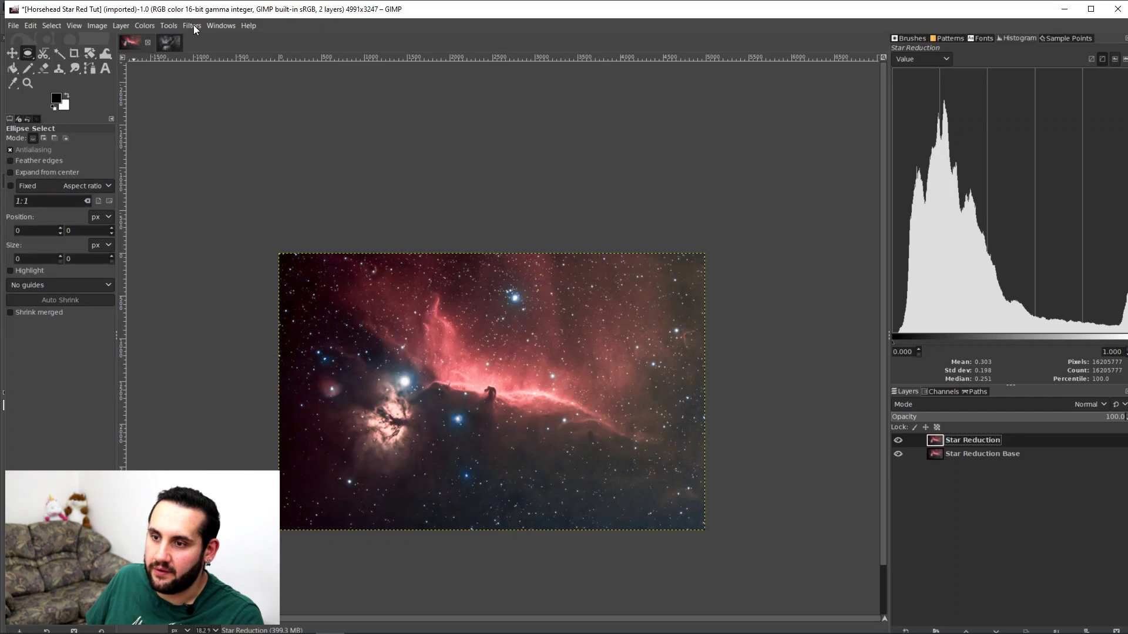
click(169, 25)
mouse_move(175, 41)
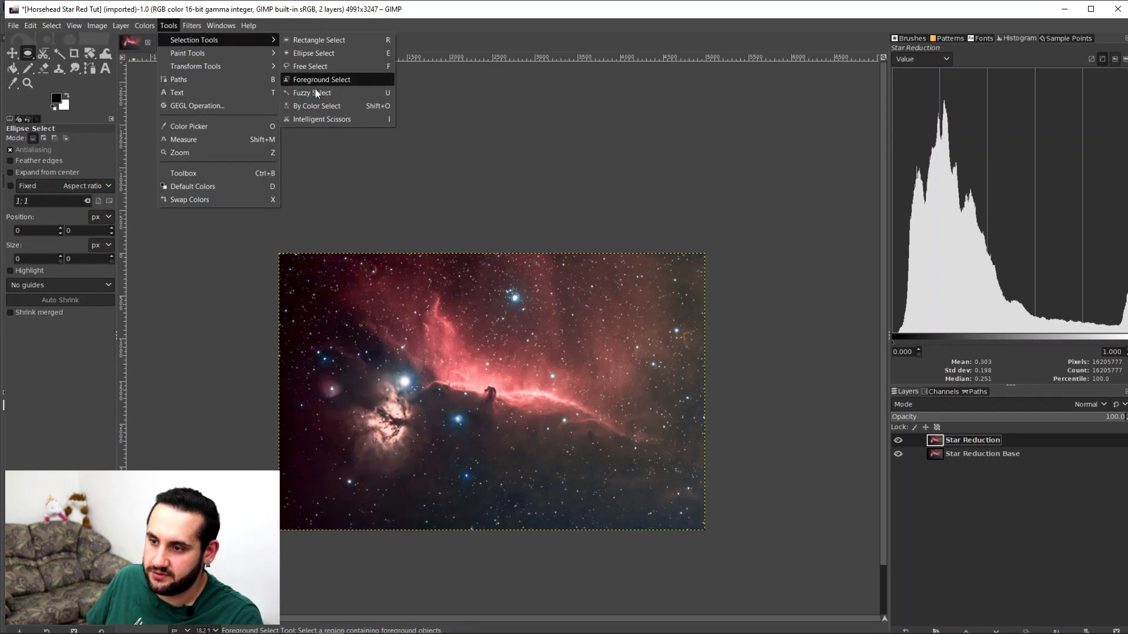
click(318, 105)
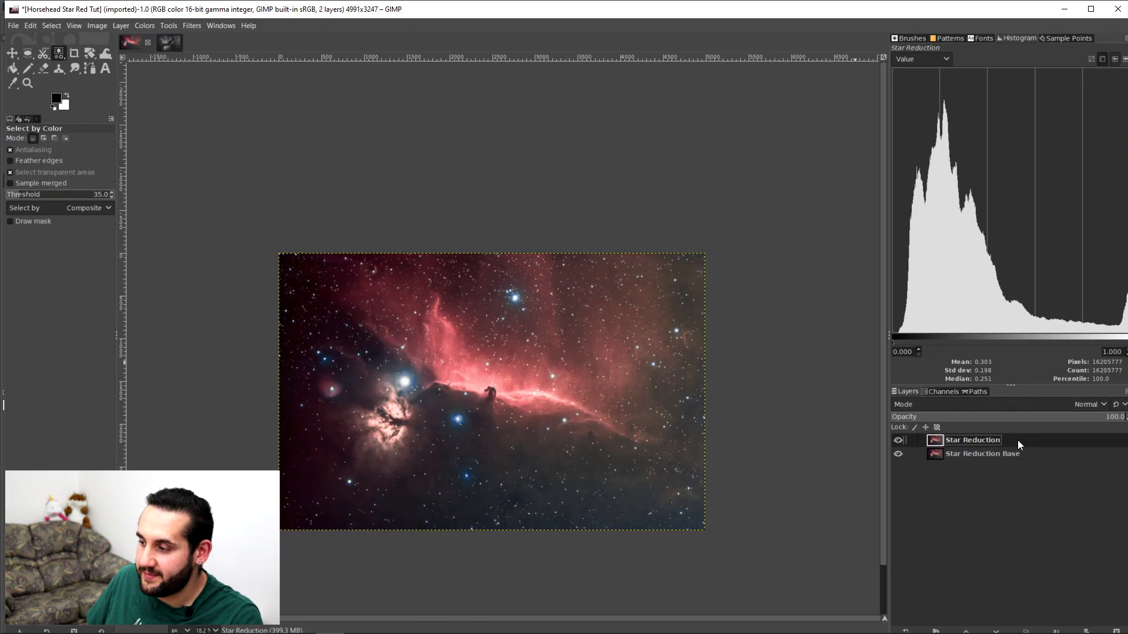
scroll(398, 441, up, 3)
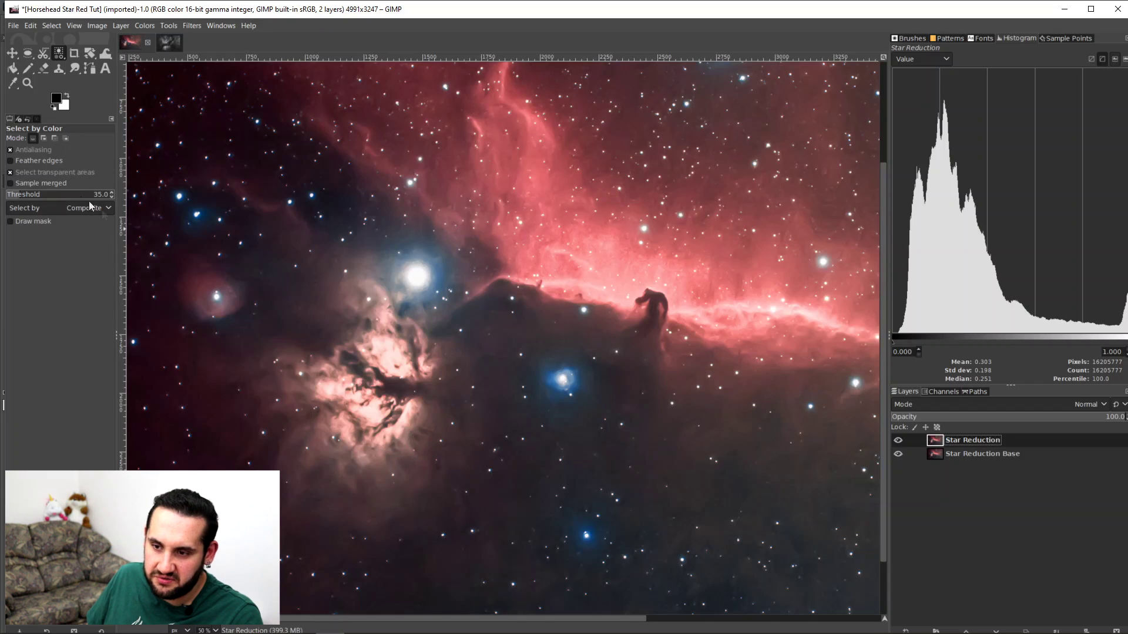
scroll(415, 428, down, 3)
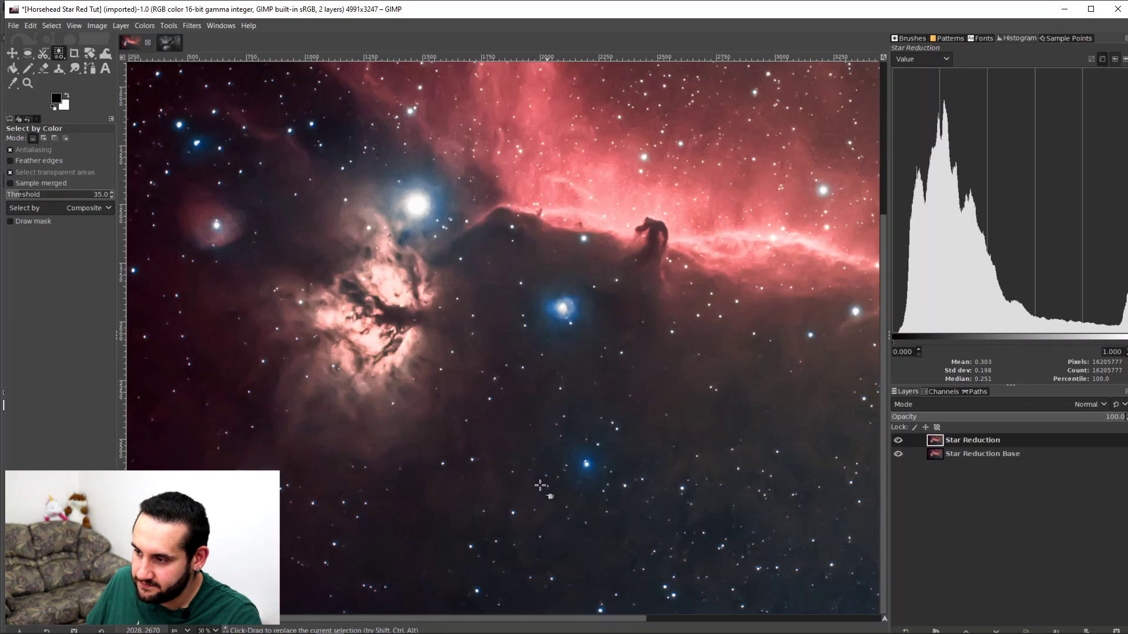
click(504, 494)
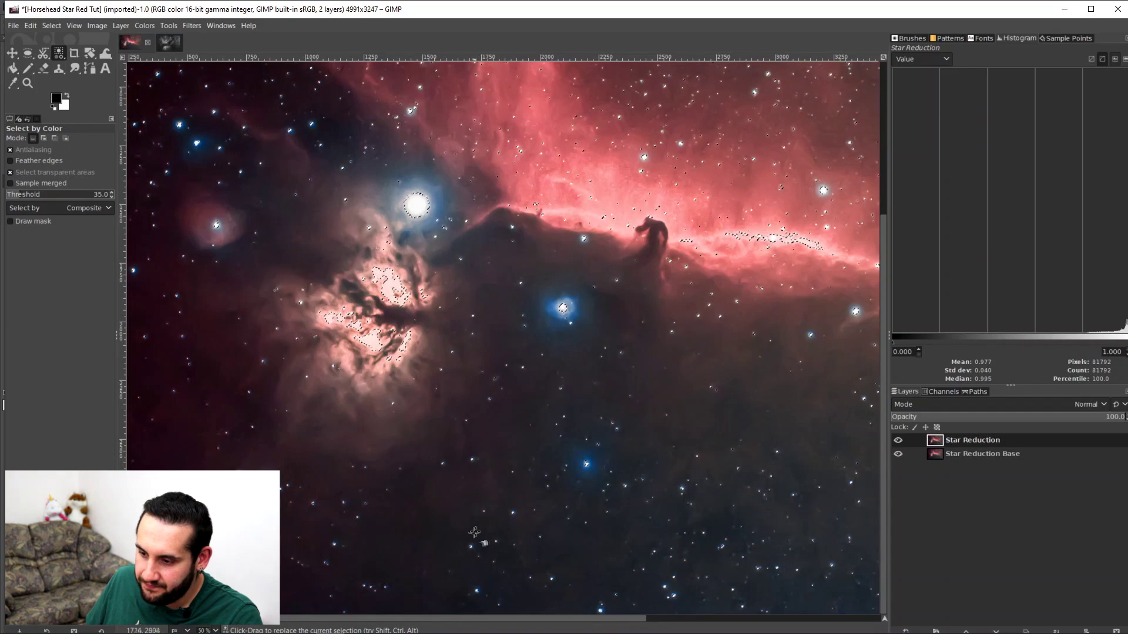
Zoom in step by step and pan to inspect the selected stars.
key(1)
key(2)
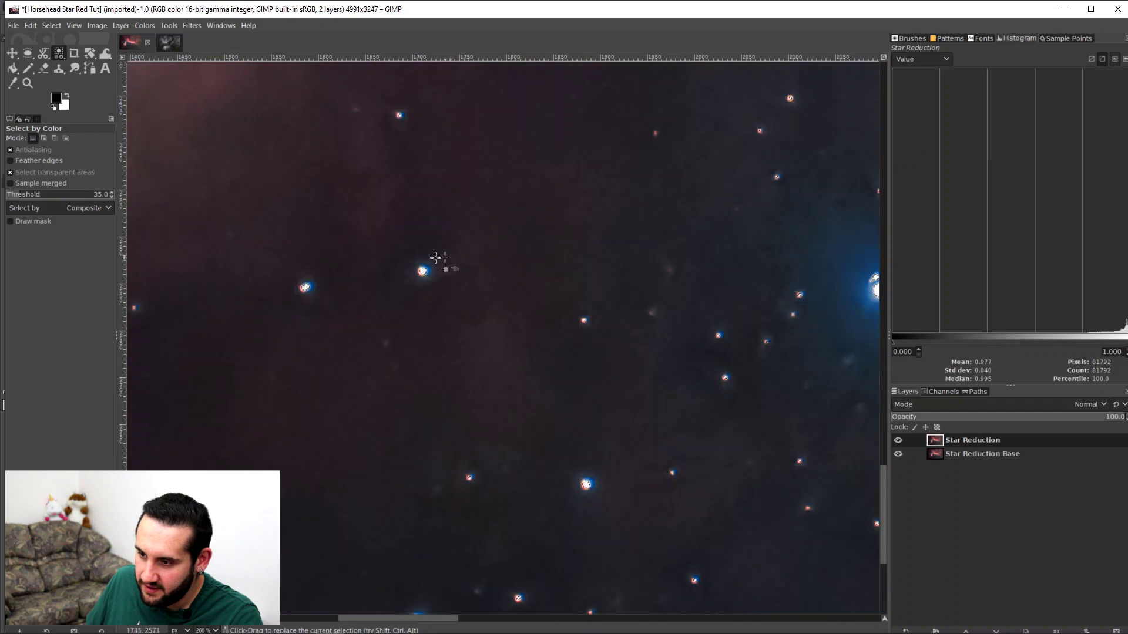
key(3)
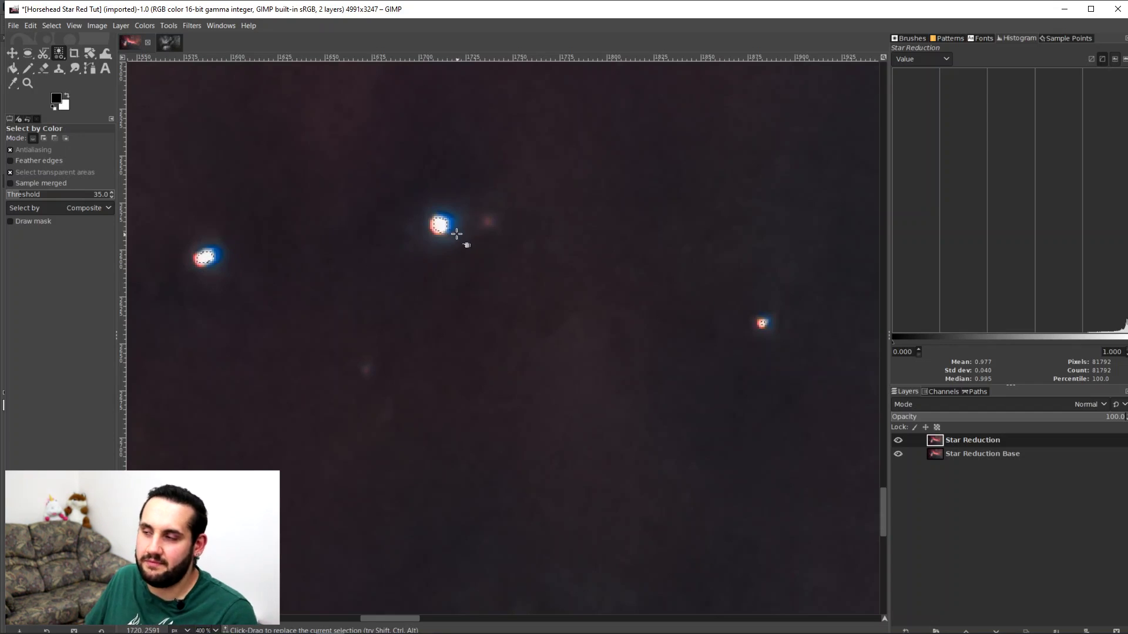
scroll(457, 238, down, 7)
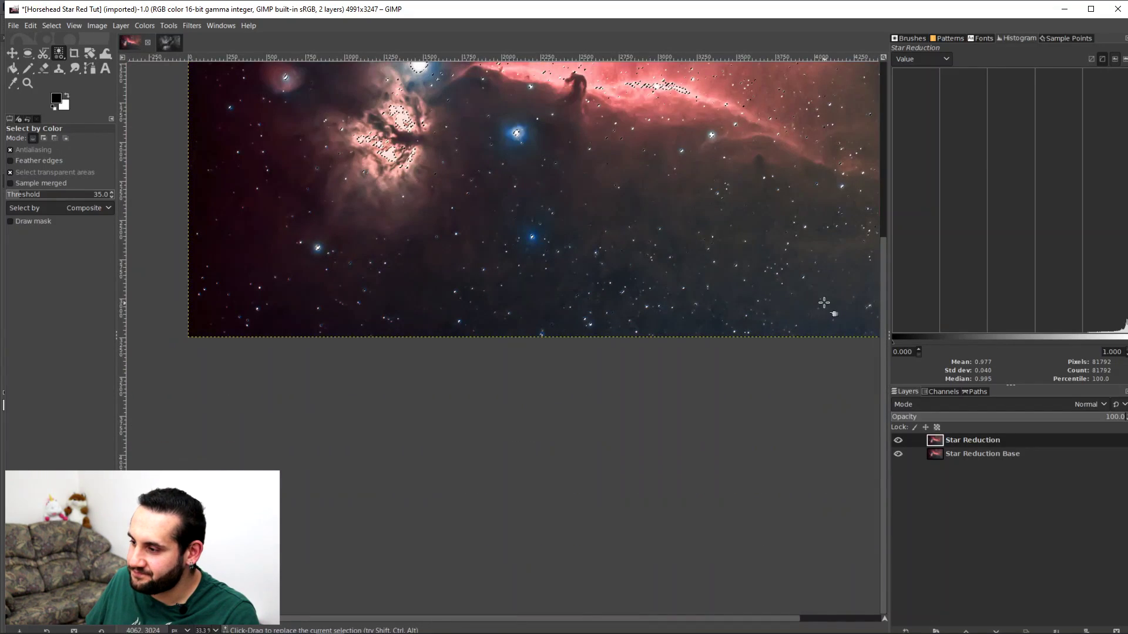
drag(884, 306, 878, 198)
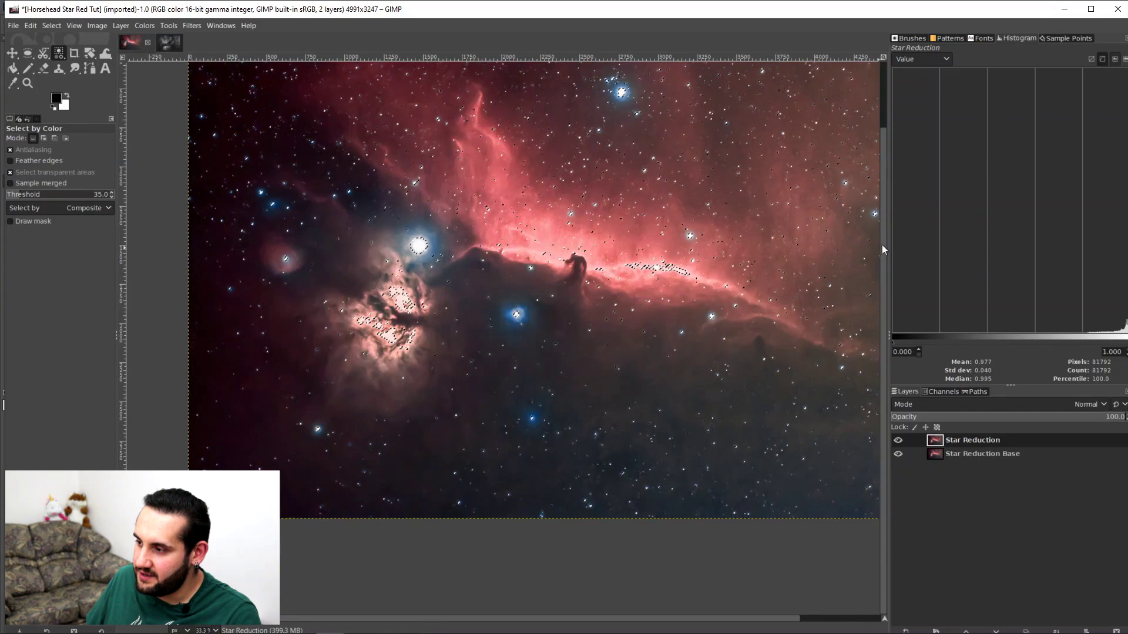
drag(883, 245, 886, 207)
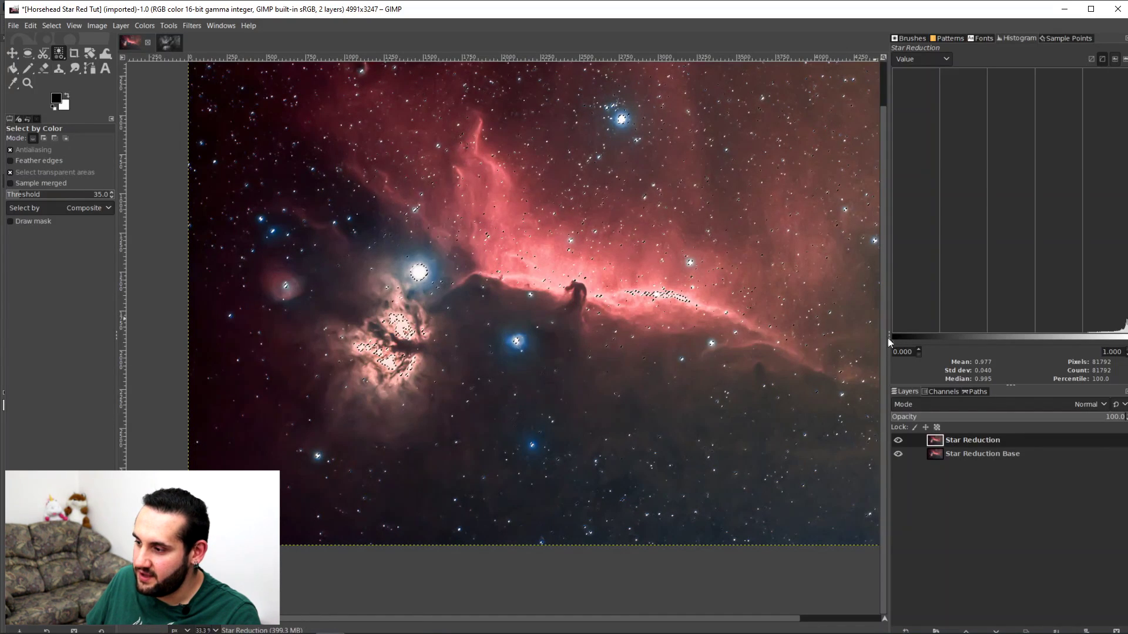
key(super+Up)
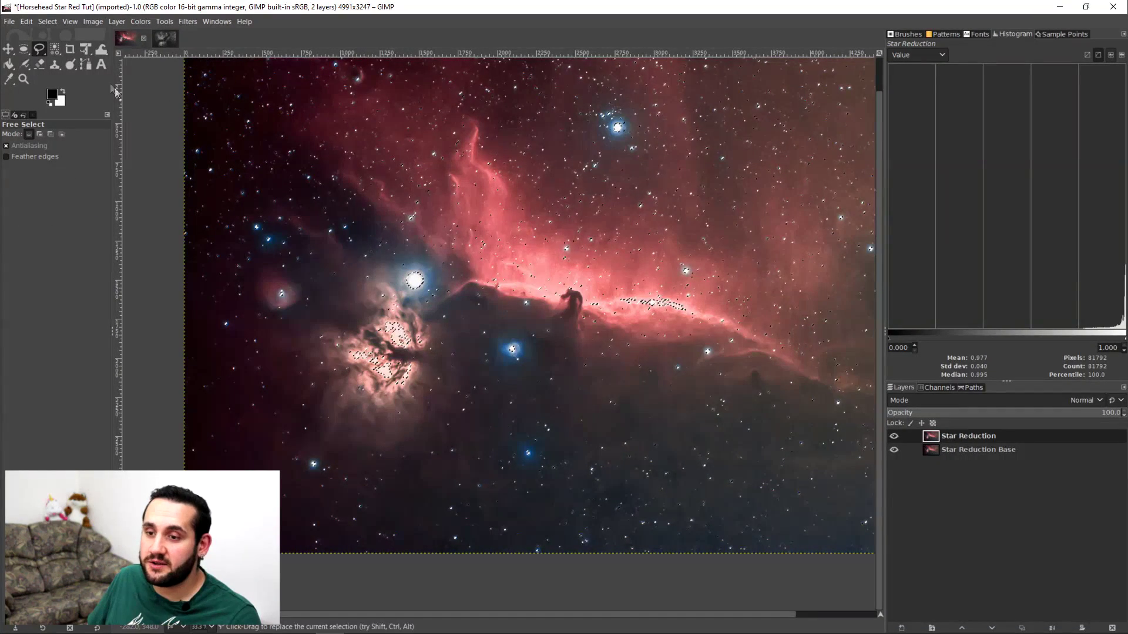
Lasso the falsely selected patches along the bright ridge and subtract them from the selection.
key(f)
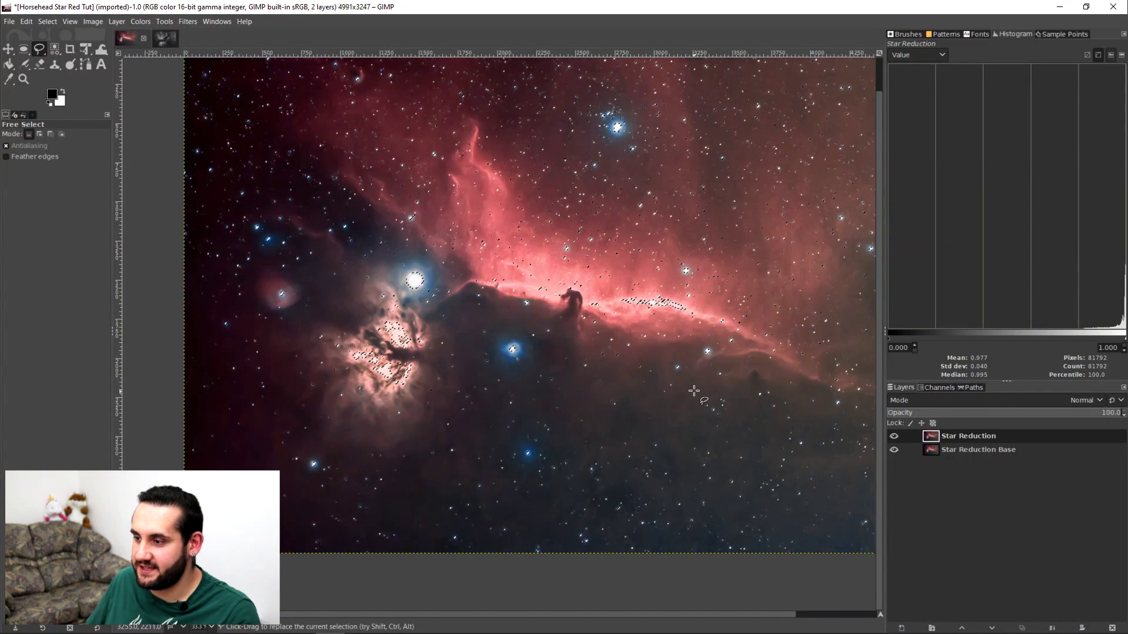
scroll(724, 328, up, 1)
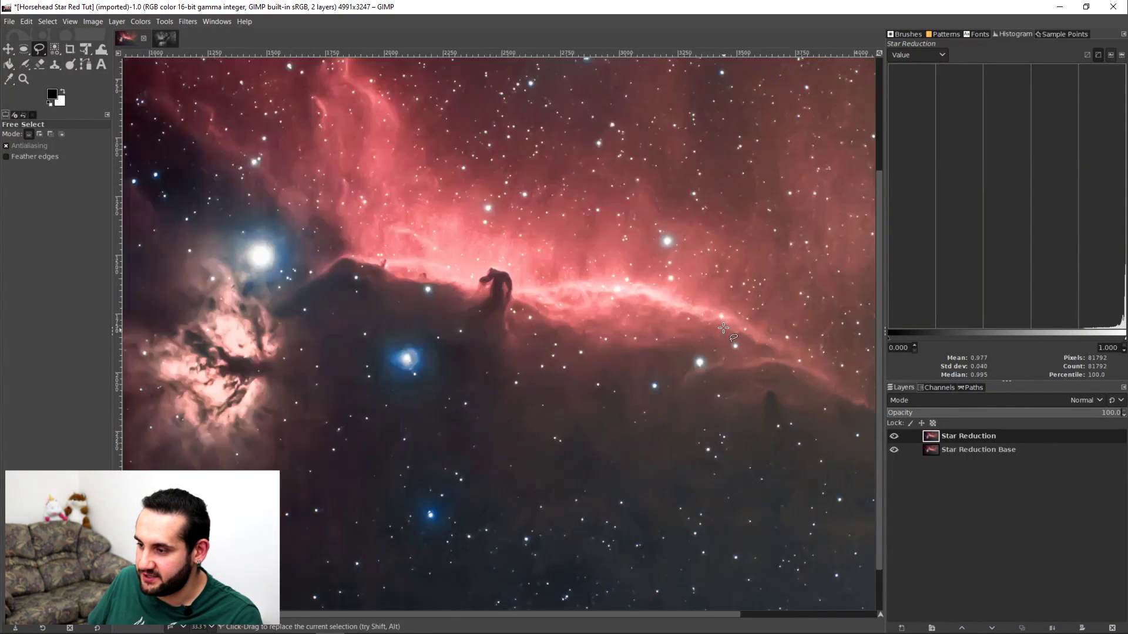
scroll(724, 328, up, 3)
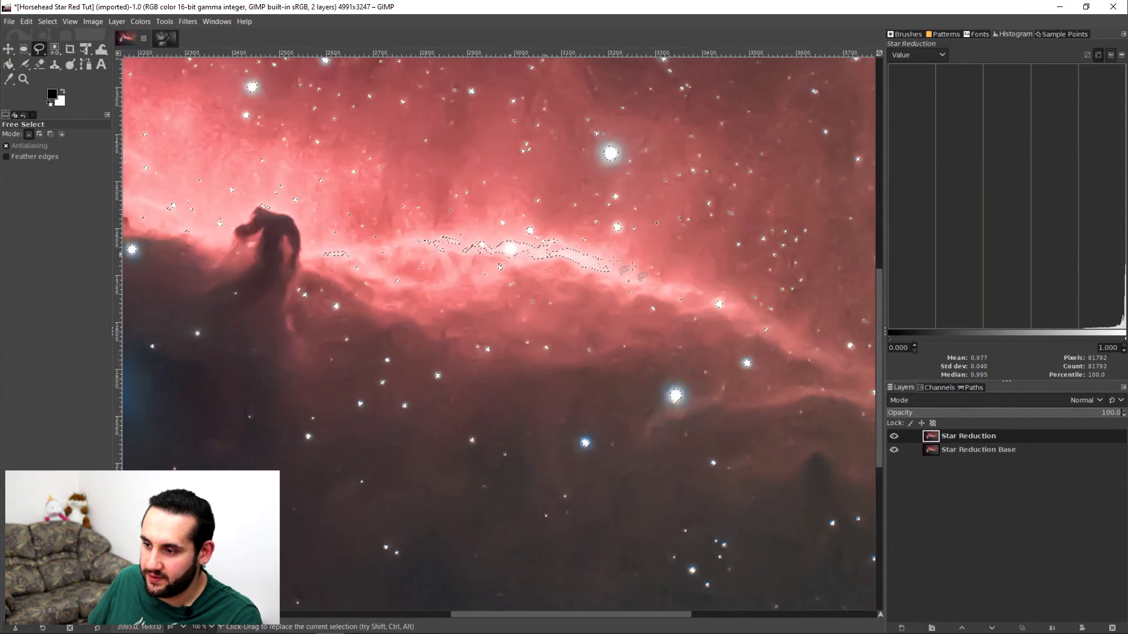
drag(593, 277, 628, 266)
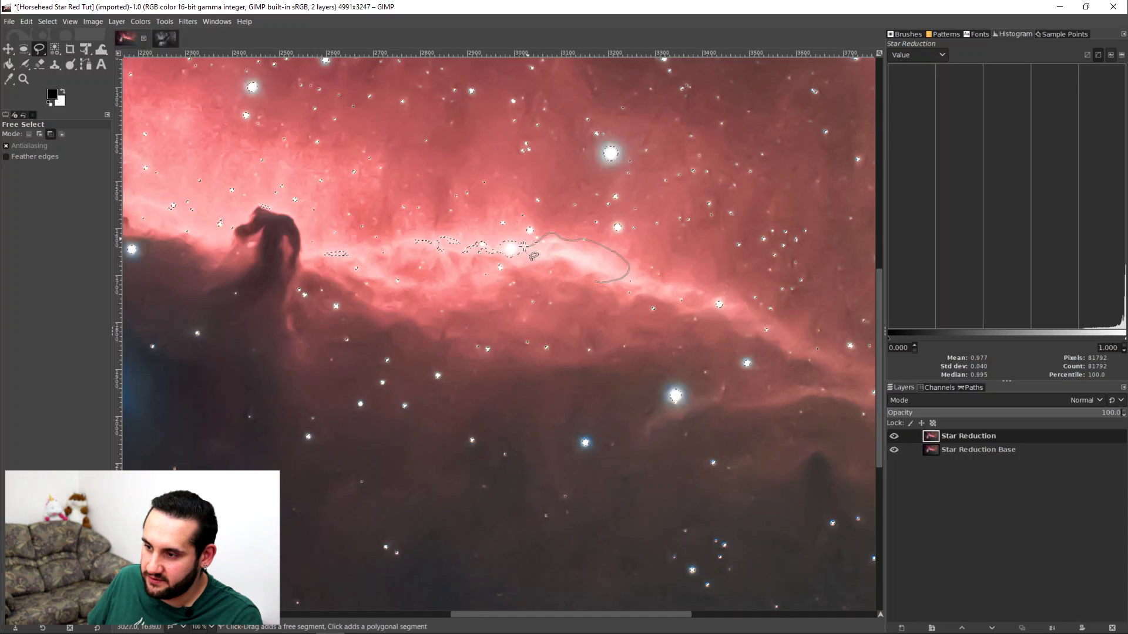
mouse_move(424, 241)
mouse_down()
mouse_move(357, 254)
mouse_move(333, 246)
mouse_move(326, 270)
mouse_move(399, 275)
mouse_move(445, 246)
mouse_move(475, 261)
mouse_move(557, 264)
mouse_move(597, 286)
mouse_up()
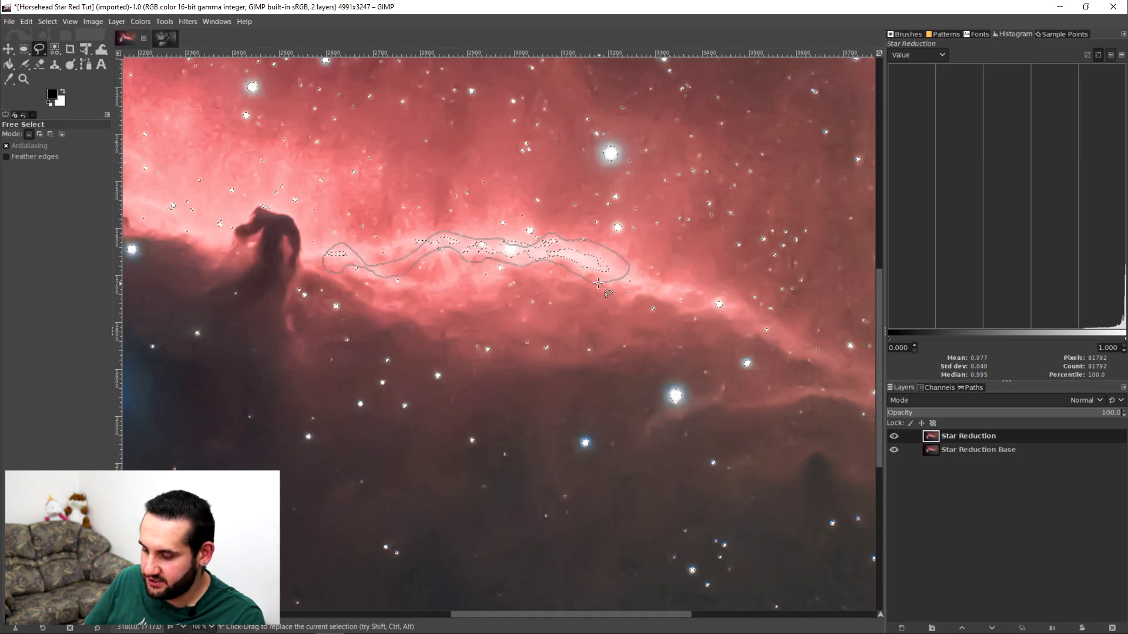
key(Return)
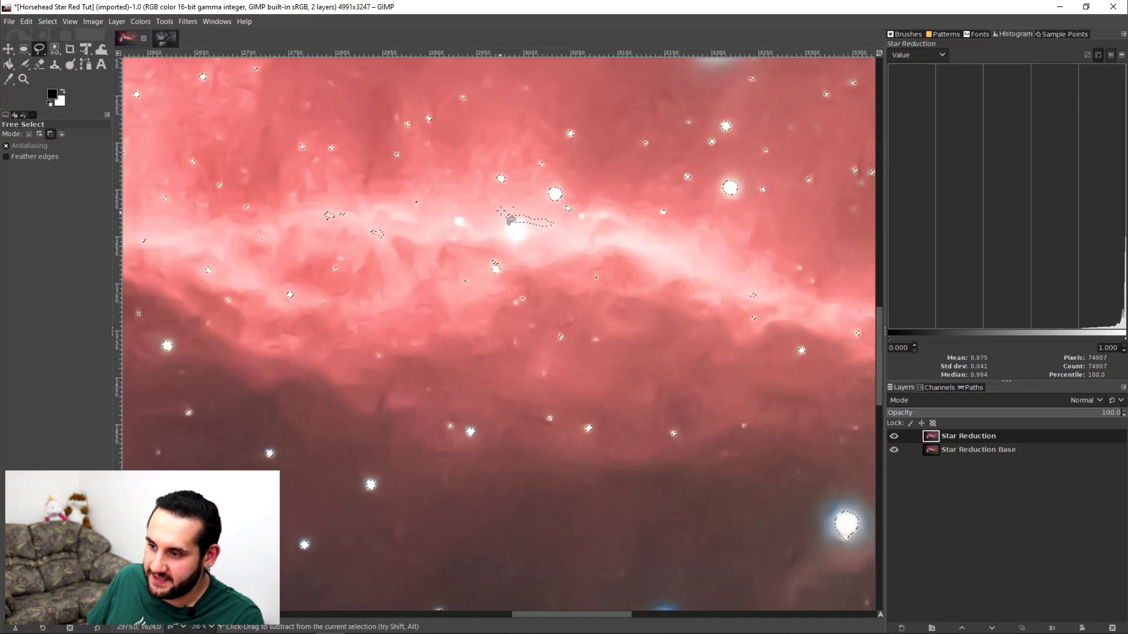
mouse_move(505, 212)
mouse_down()
mouse_move(524, 227)
mouse_move(561, 219)
mouse_move(499, 209)
mouse_up()
key(Escape)
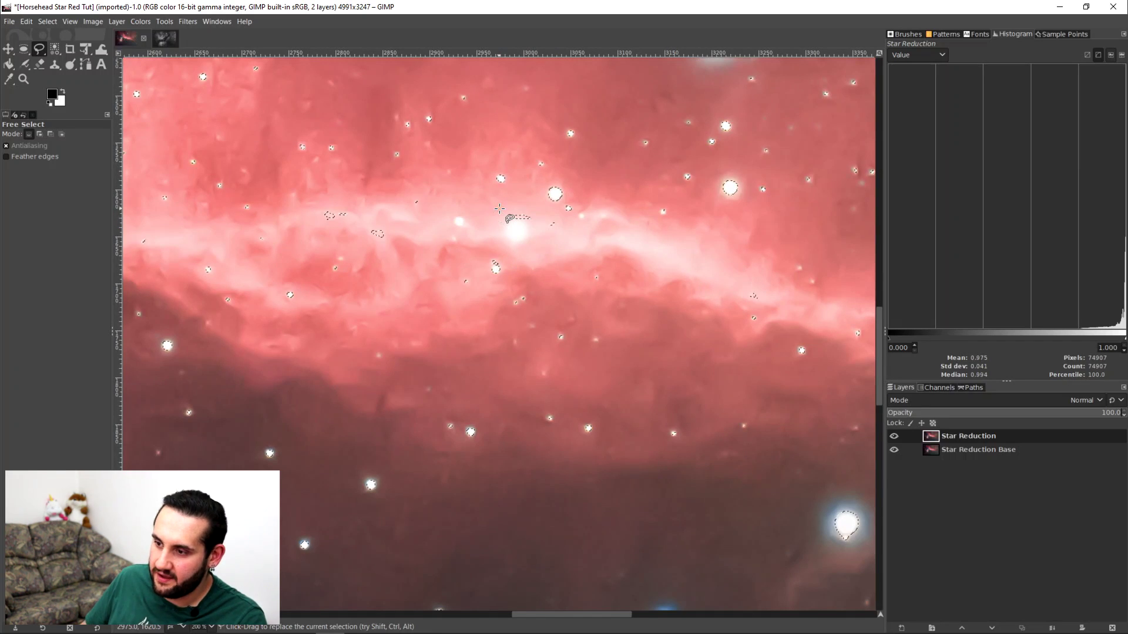
mouse_move(528, 211)
mouse_down()
mouse_move(496, 222)
mouse_move(521, 233)
mouse_move(528, 211)
mouse_up()
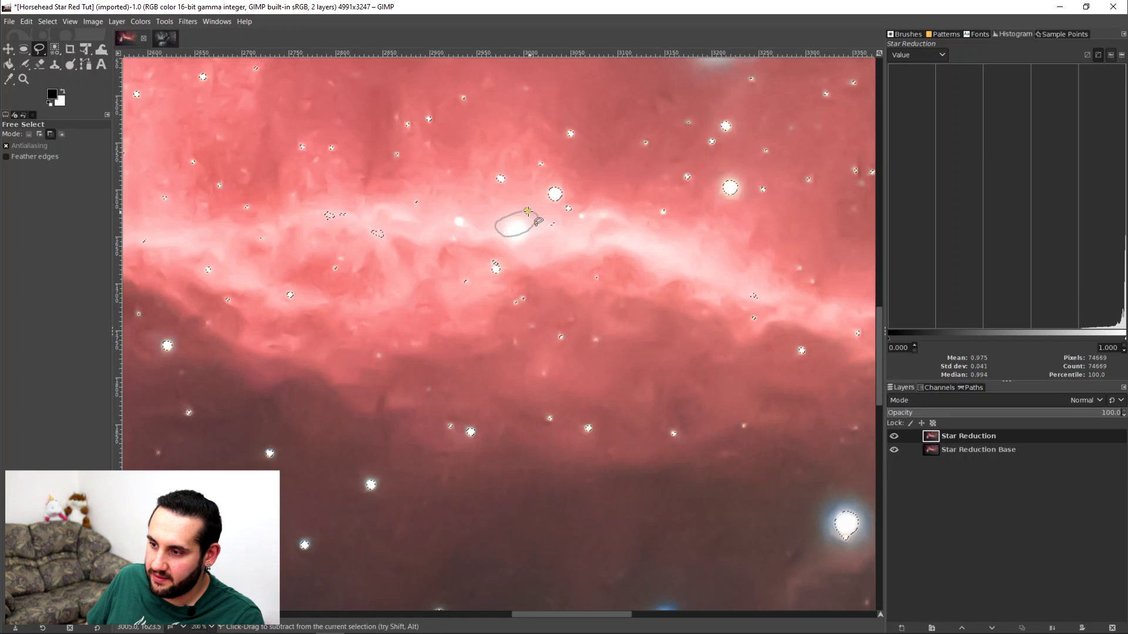
key(Return)
Zoom in on the stars near the blue star, abandoning an unfinished outline there.
scroll(576, 246, down, 4)
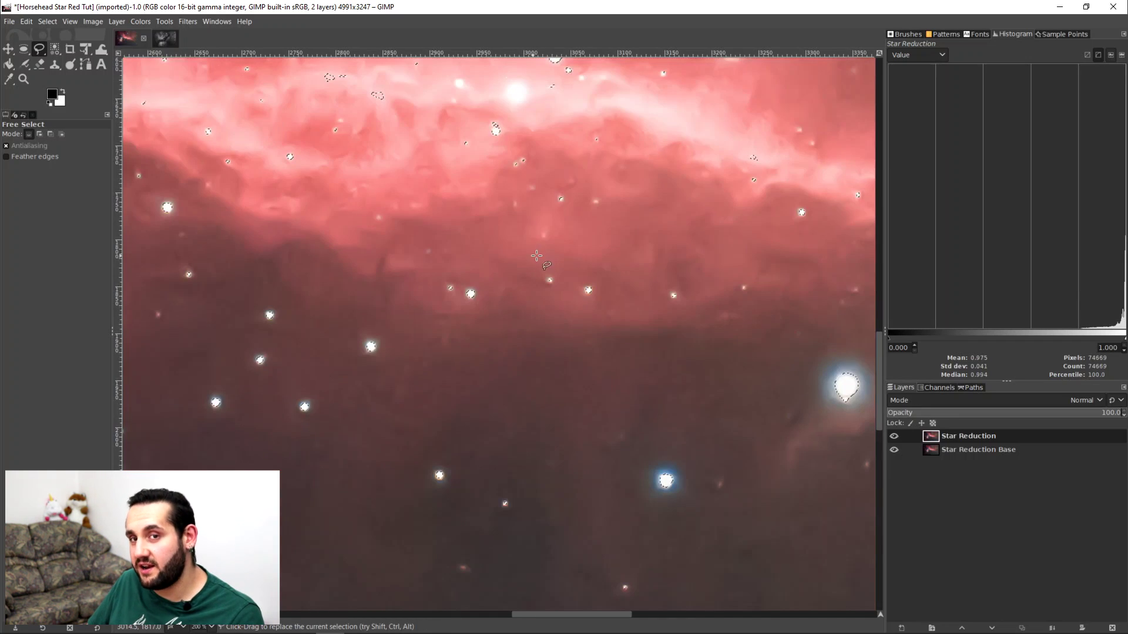
scroll(534, 257, down, 3)
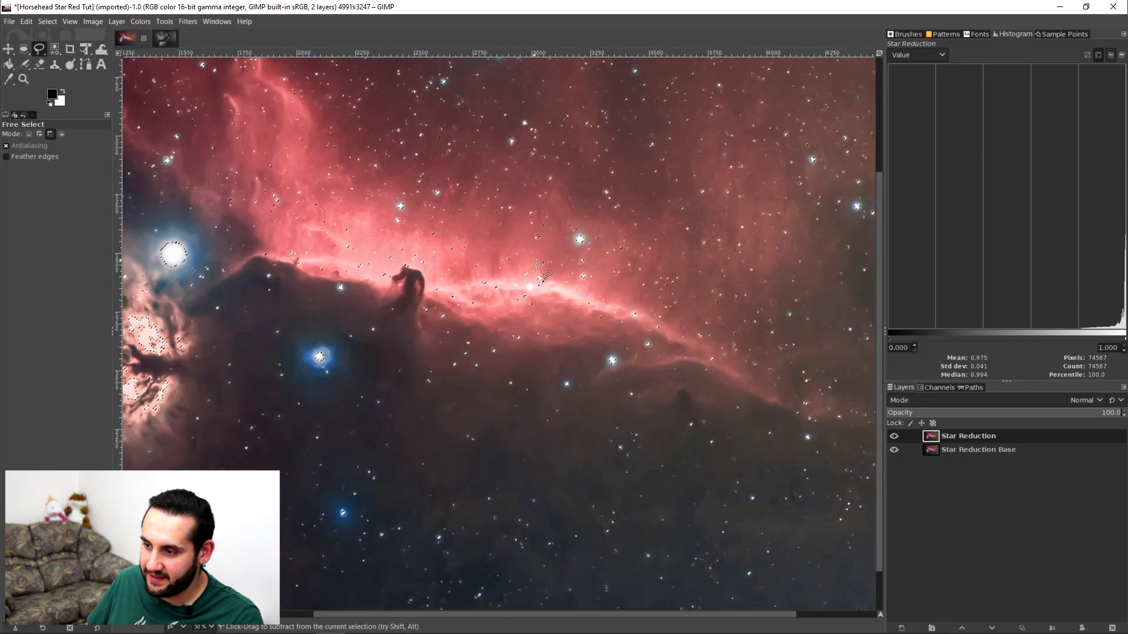
scroll(581, 268, up, 3)
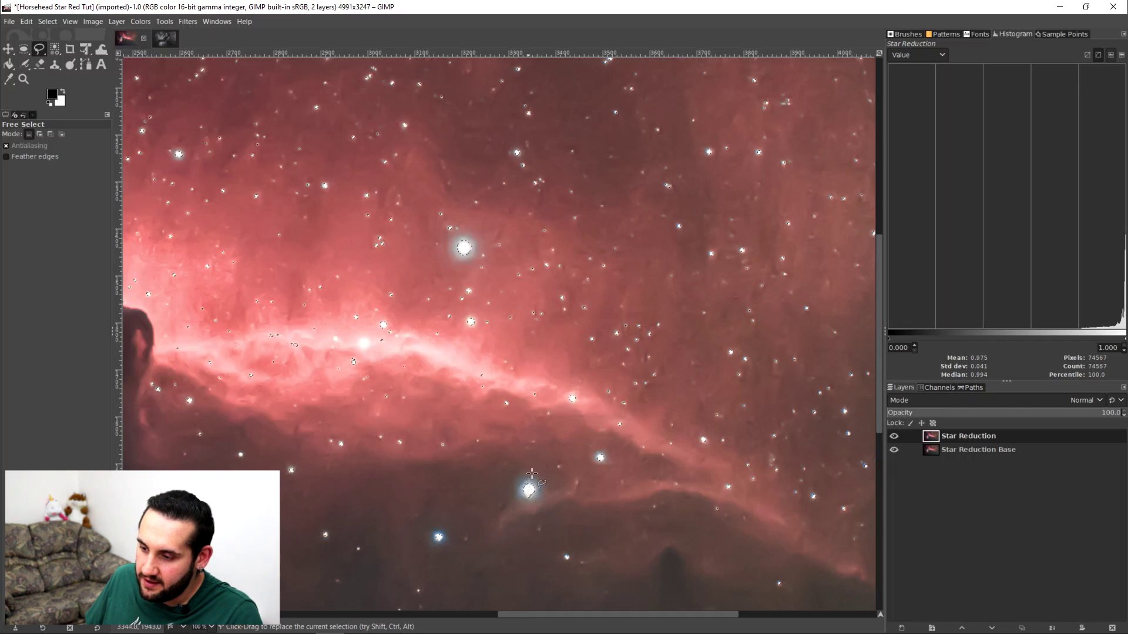
scroll(518, 312, down, 3)
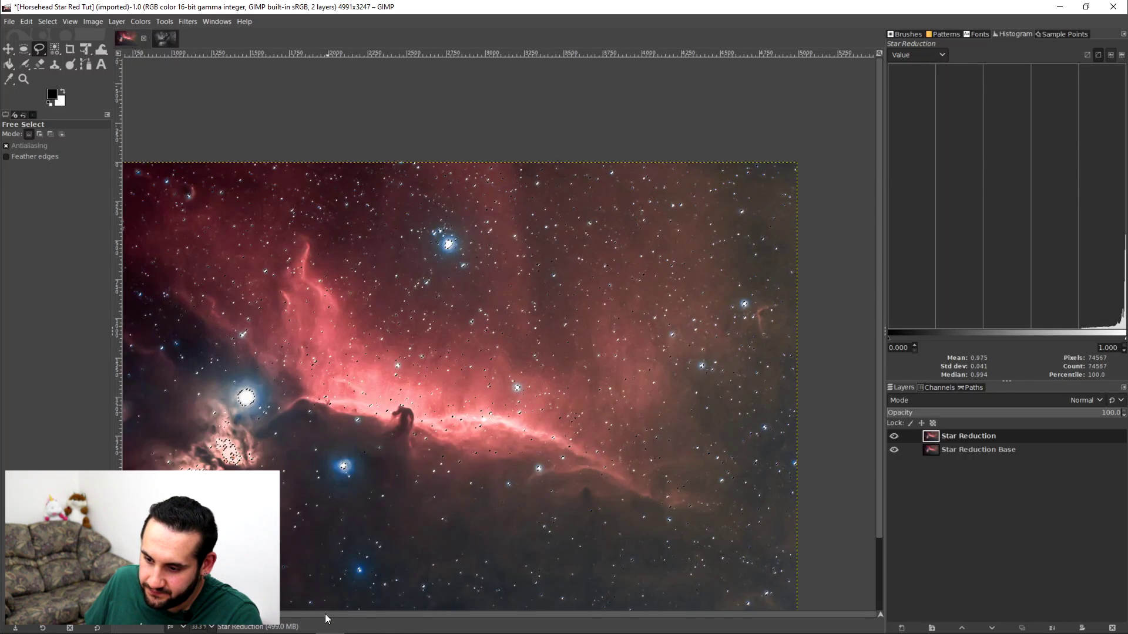
drag(325, 614, 275, 613)
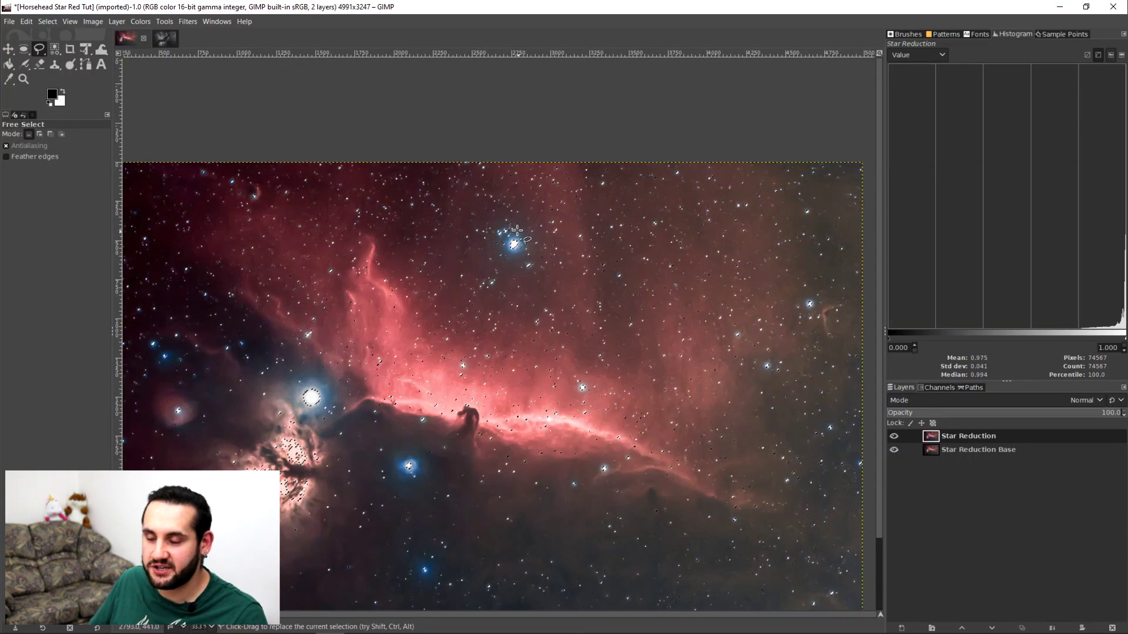
key(1)
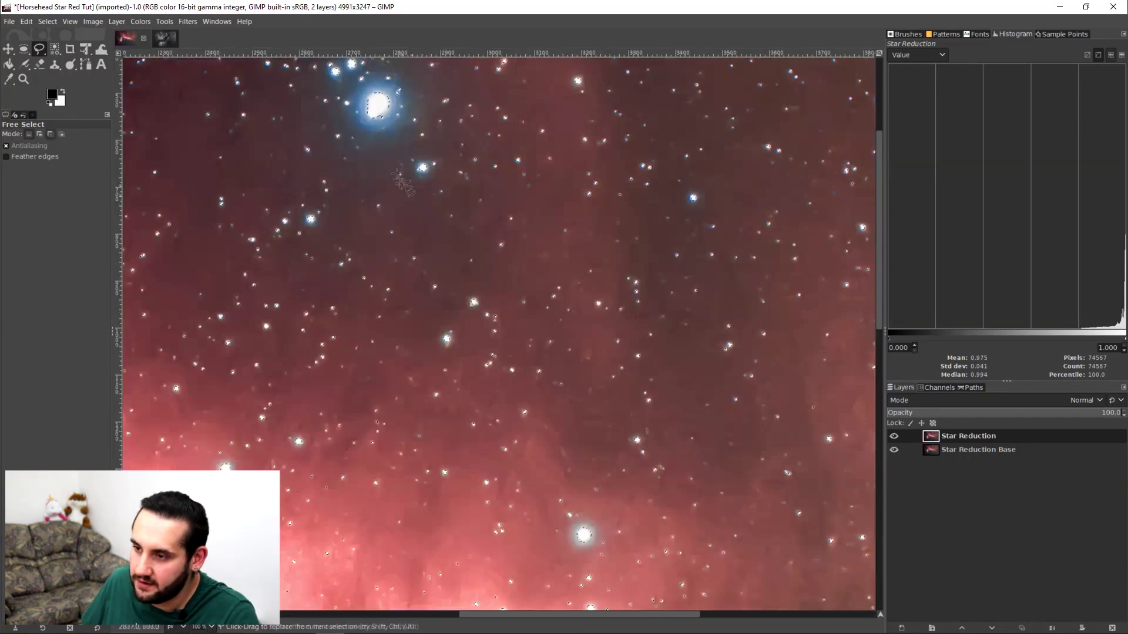
scroll(388, 293, down, 2)
scroll(676, 367, up, 1)
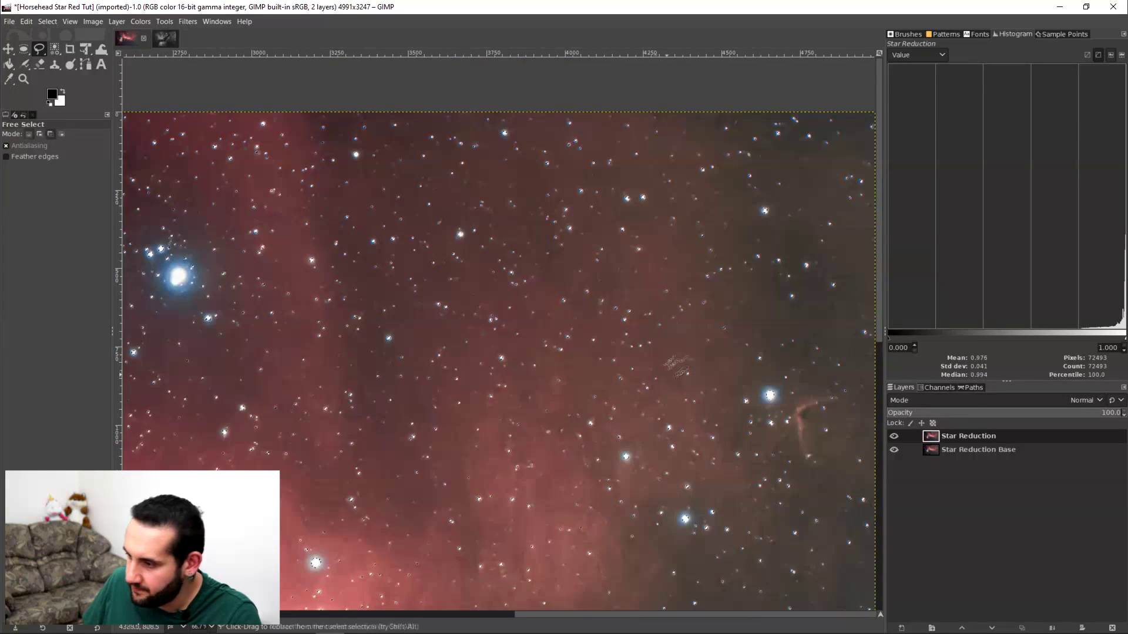
scroll(675, 364, up, 2)
scroll(470, 470, up, 3)
mouse_move(470, 499)
mouse_down()
mouse_move(452, 470)
mouse_move(459, 503)
mouse_up()
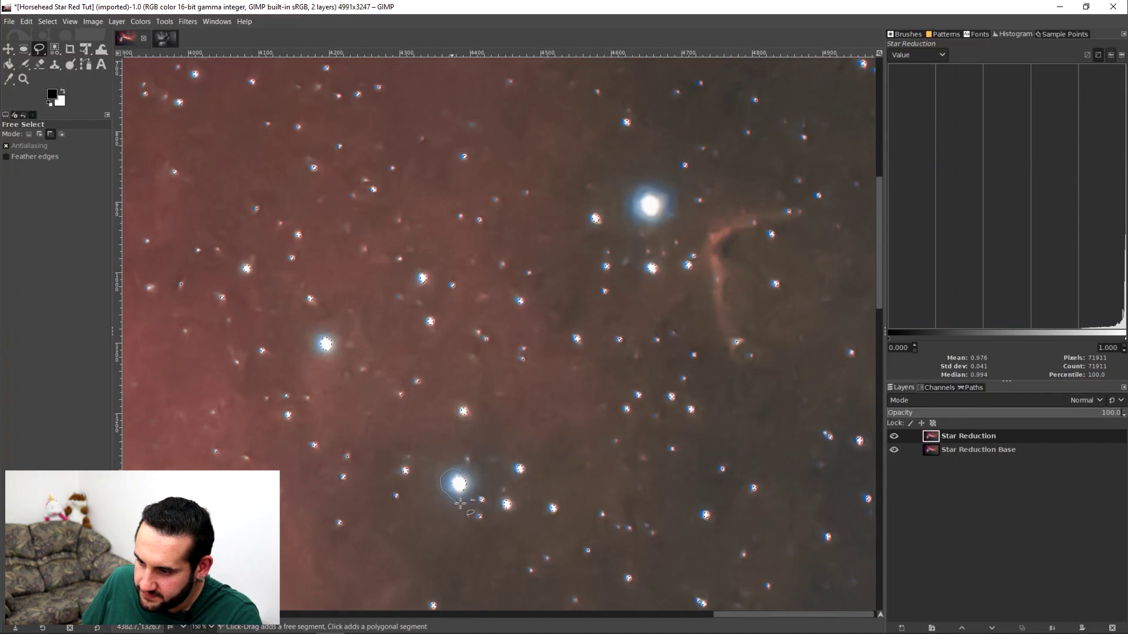
key(Escape)
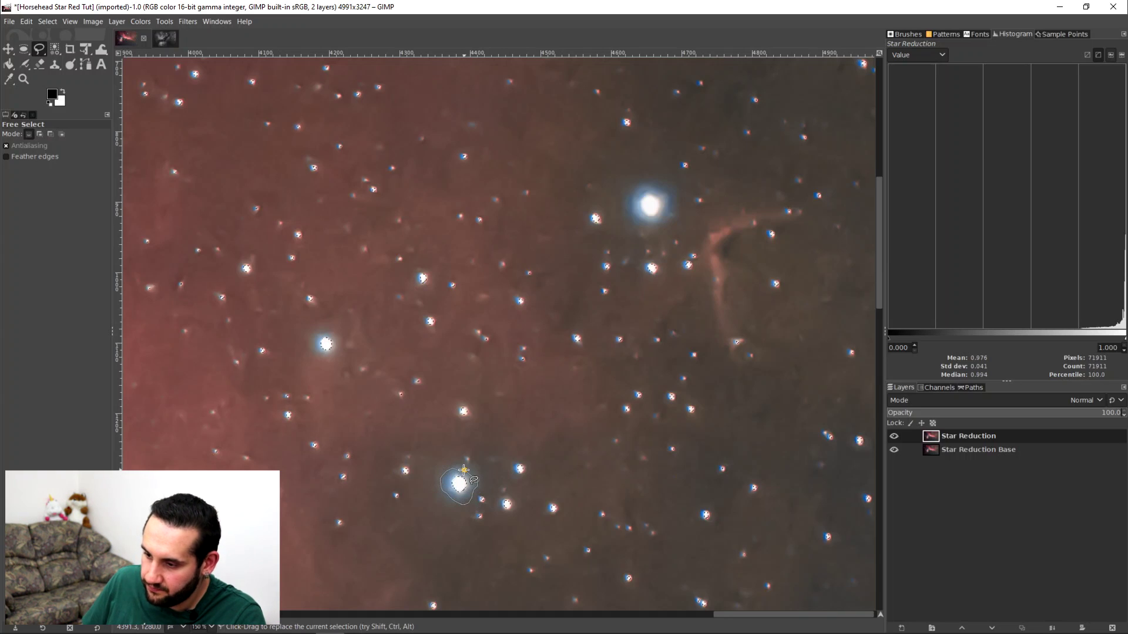
scroll(501, 479, down, 3)
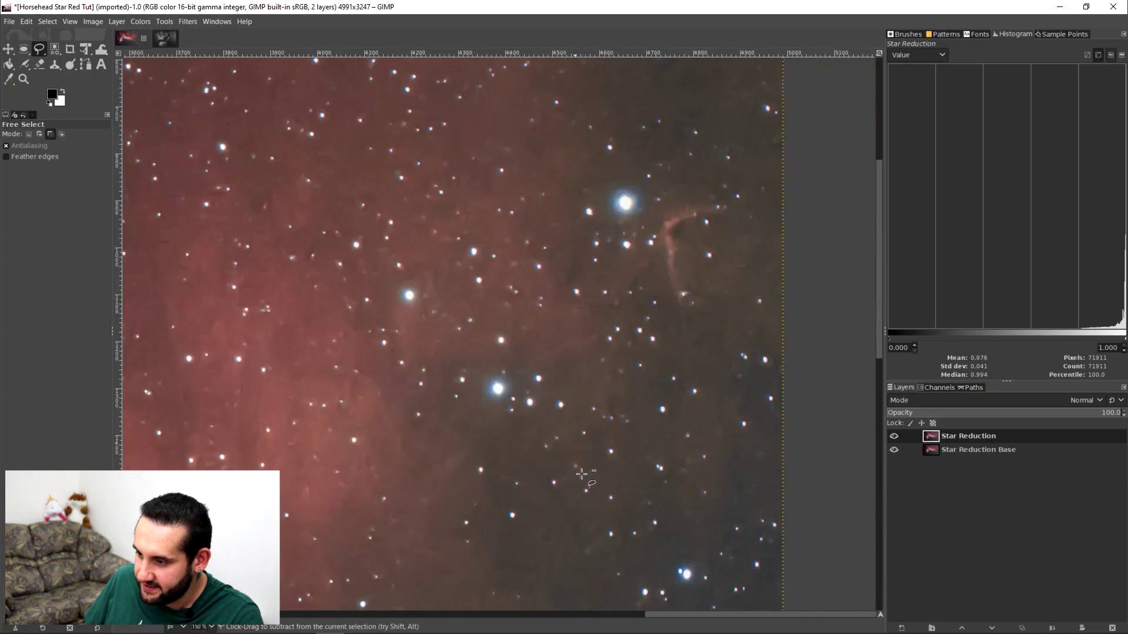
scroll(650, 559, down, 2)
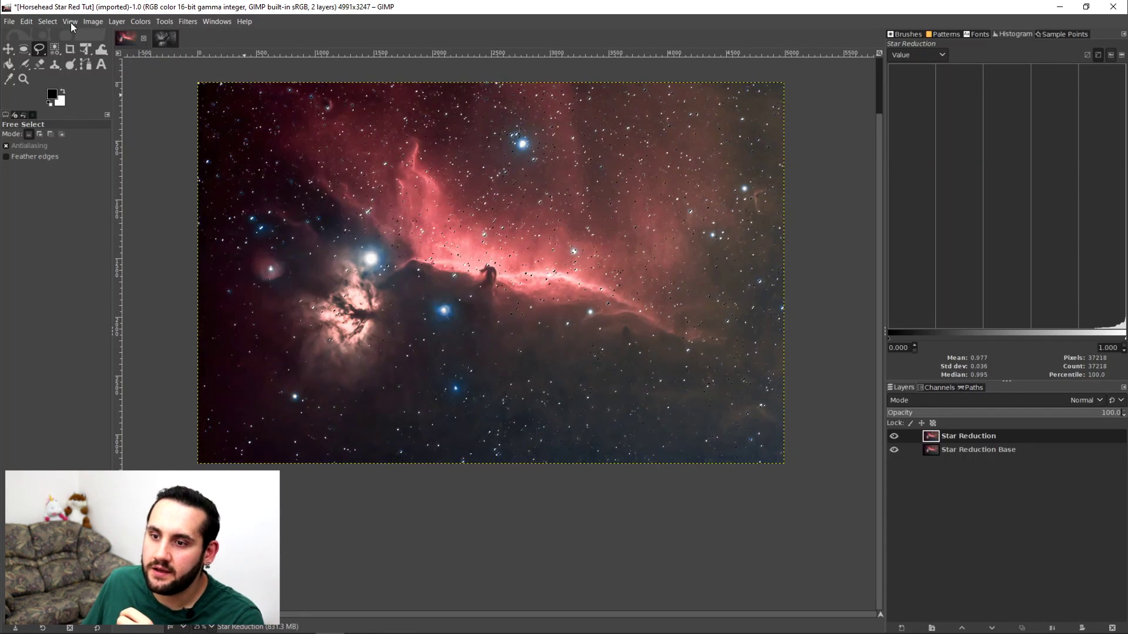
Grow the star selection.
click(45, 24)
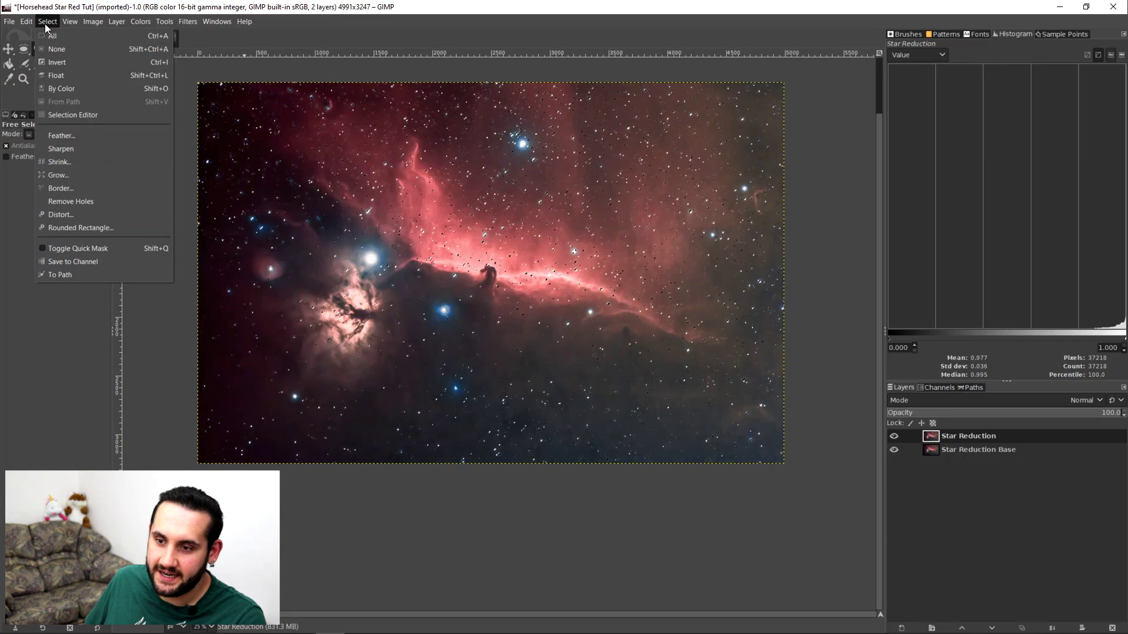
click(63, 174)
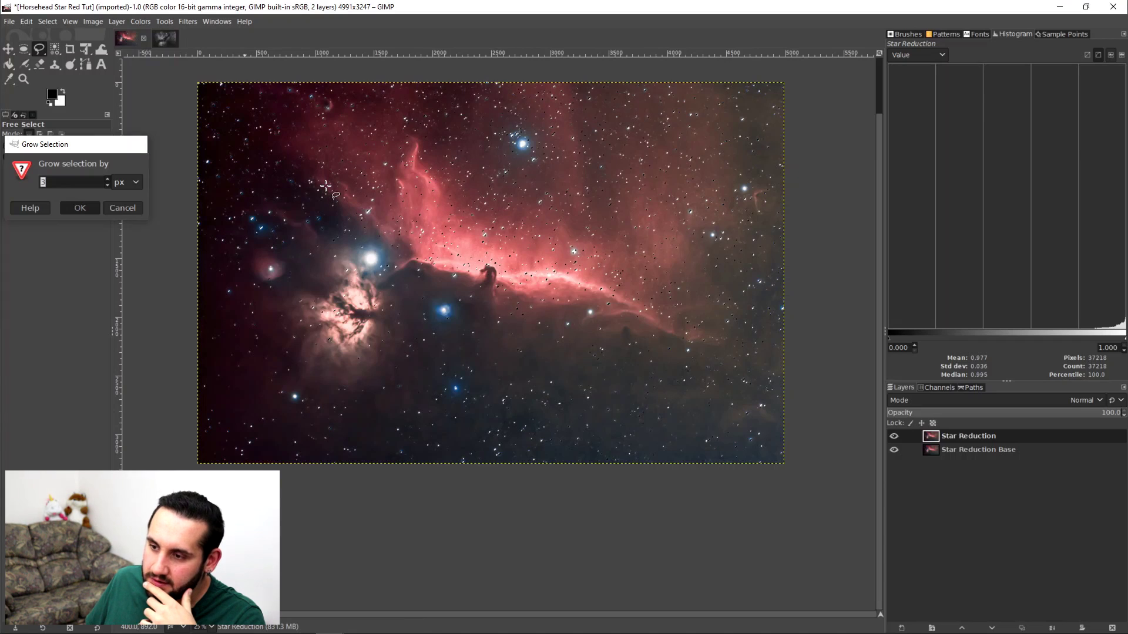
key(Return)
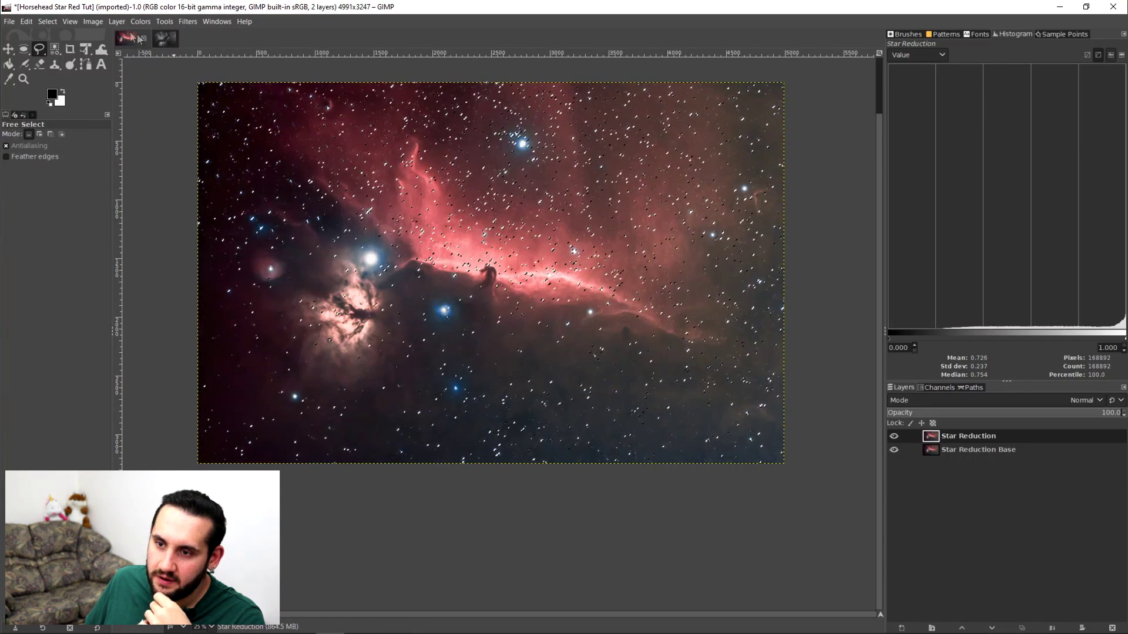
Feather the selection by 5 px and pan around the selected stars.
click(49, 21)
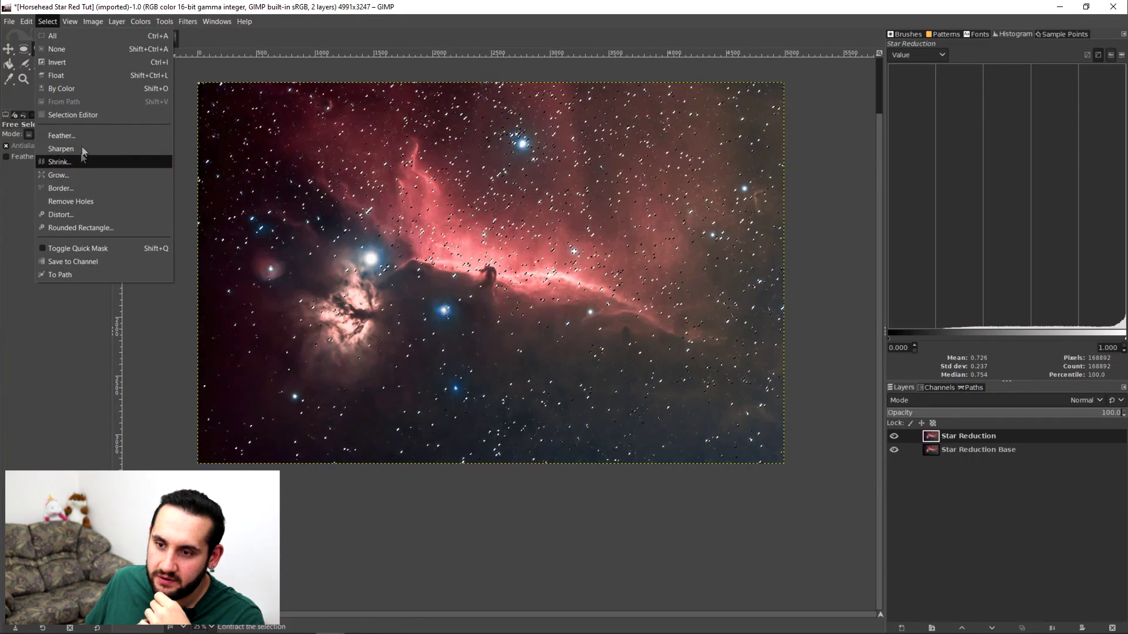
click(96, 139)
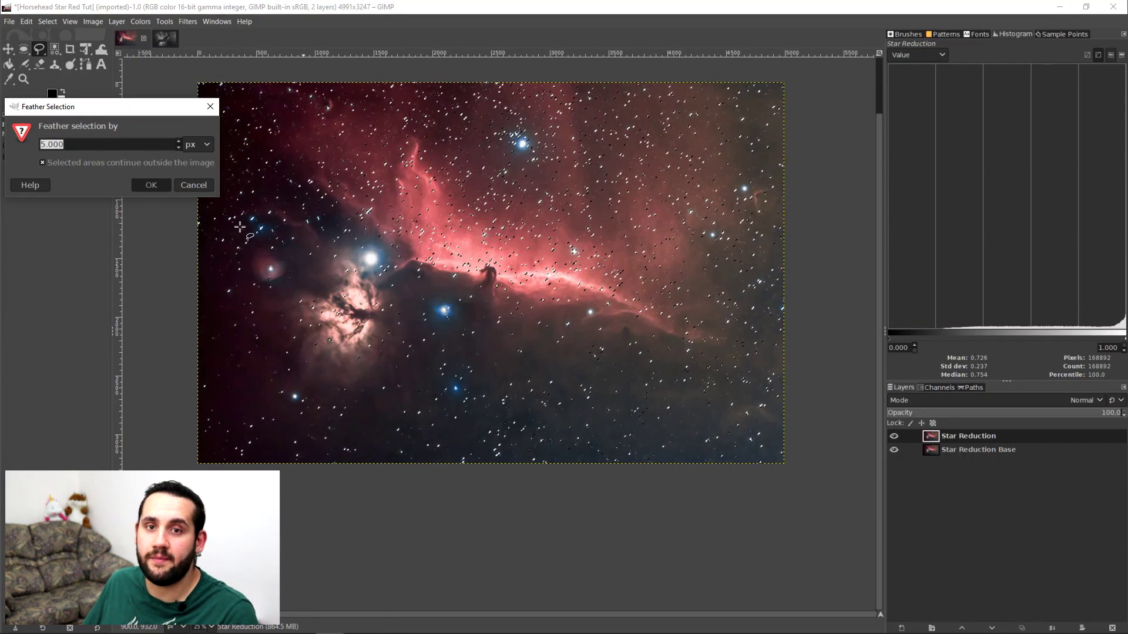
key(Return)
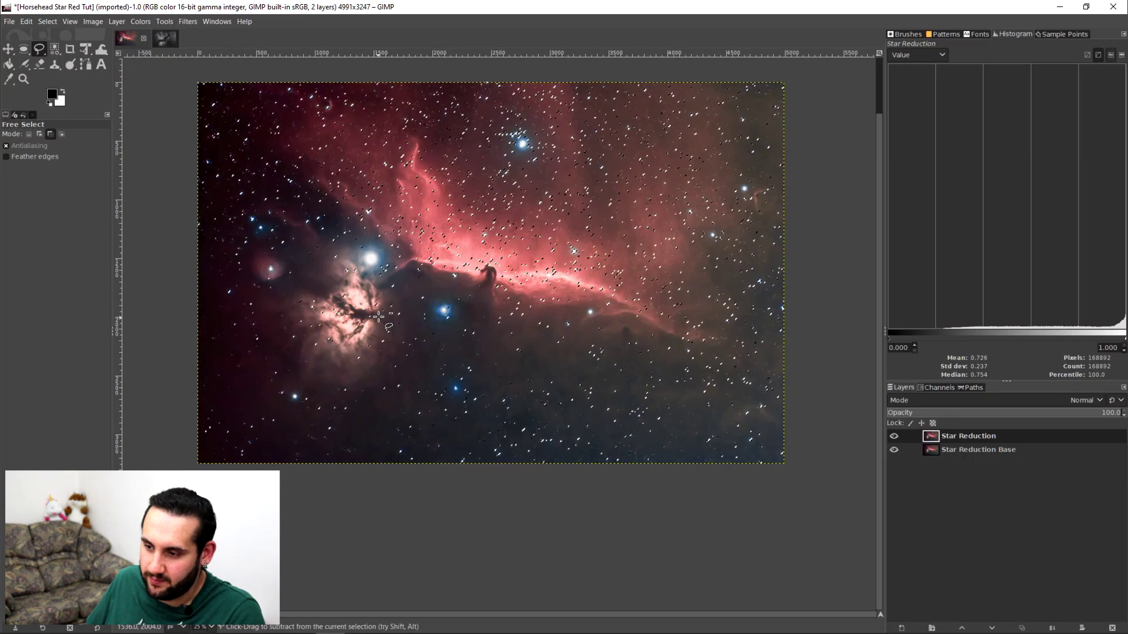
scroll(378, 317, up, 2)
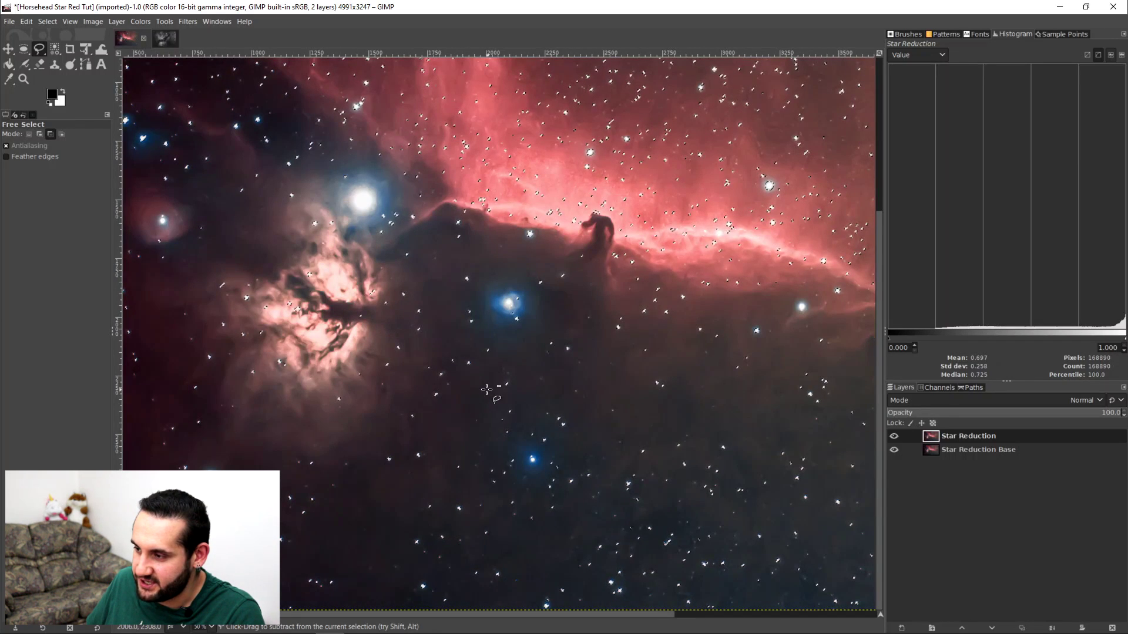
scroll(481, 394, up, 1)
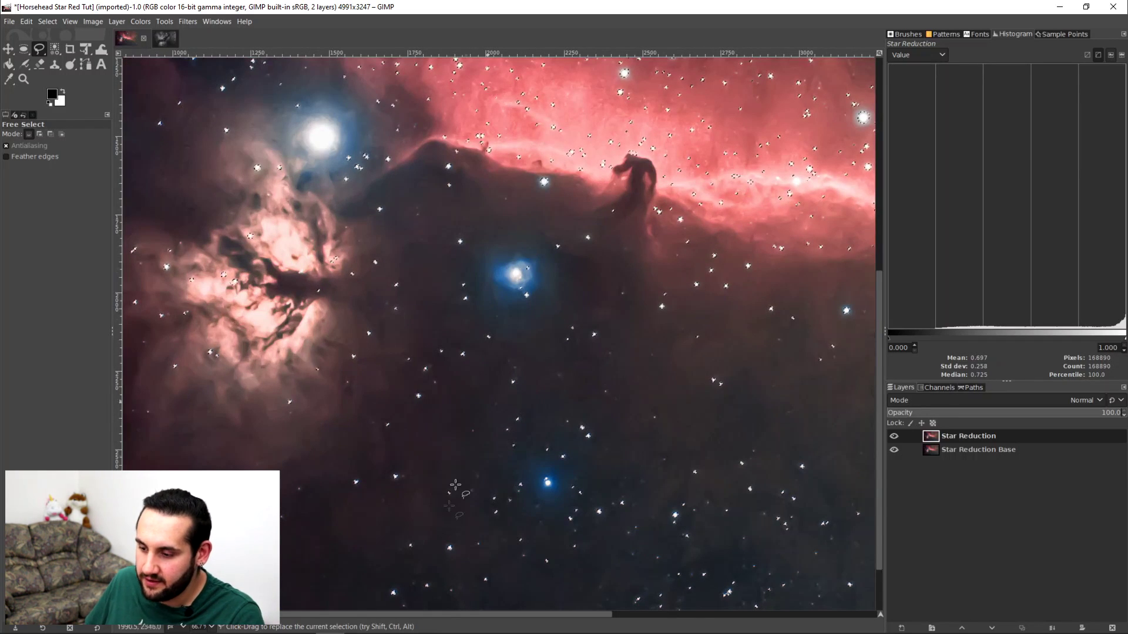
drag(459, 614, 354, 611)
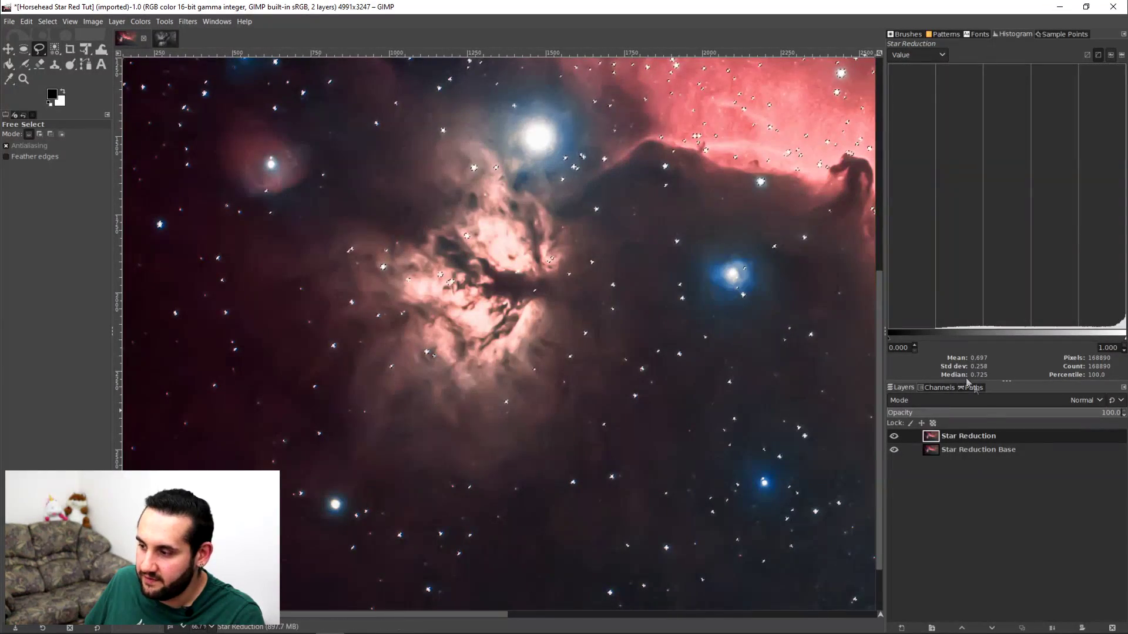
drag(875, 396, 898, 217)
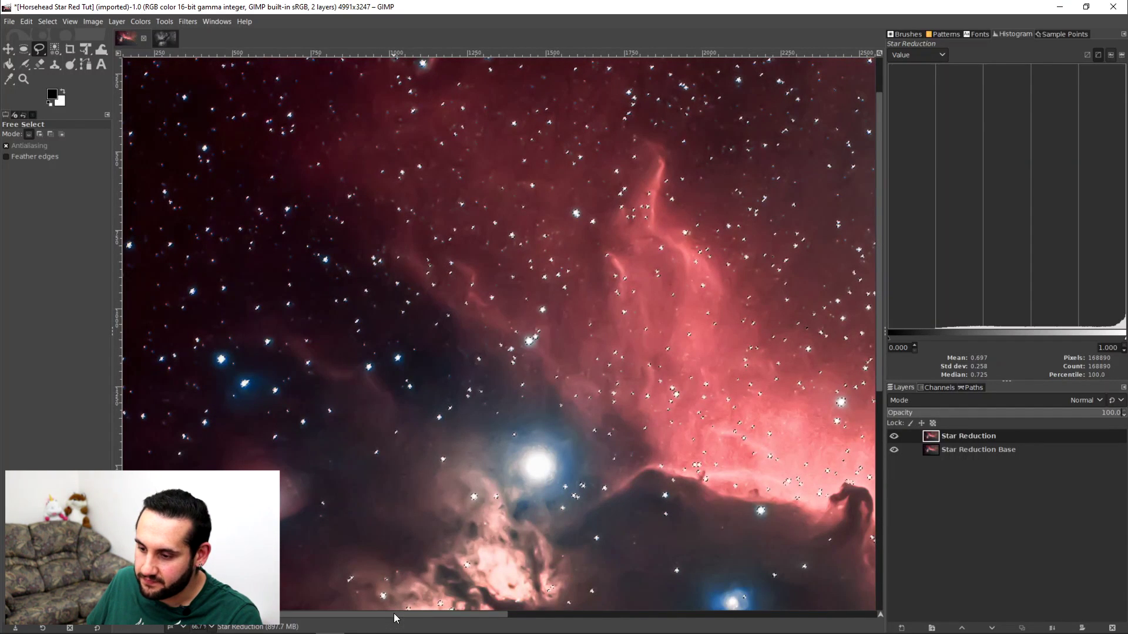
drag(395, 617, 403, 617)
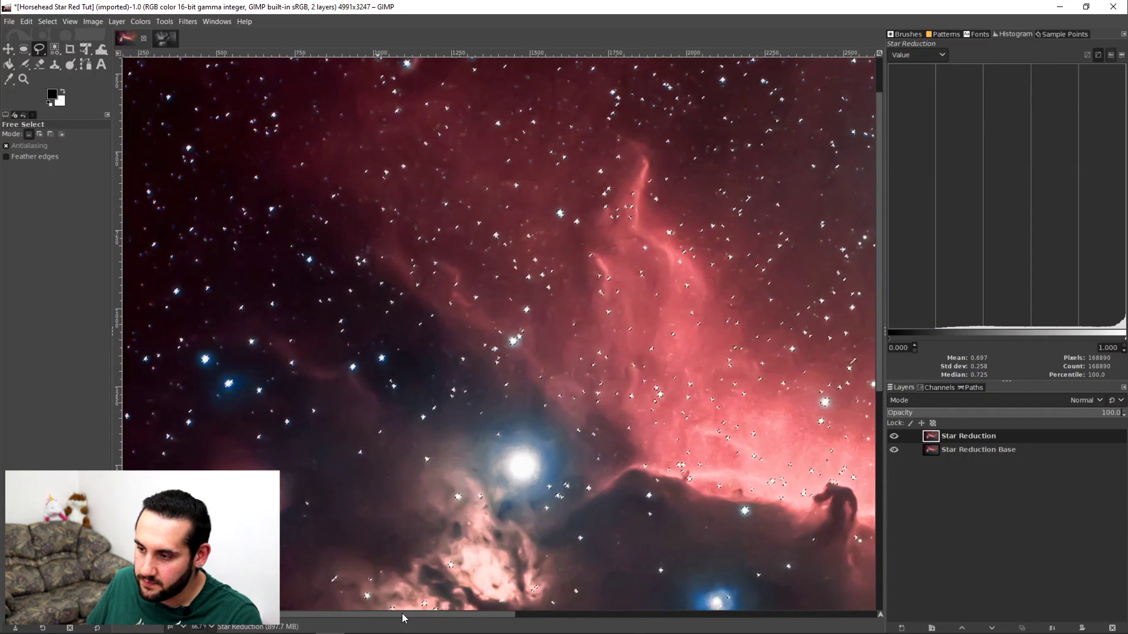
Open Value Propagate and set its mode to More black (smaller value).
click(187, 22)
mouse_move(193, 121)
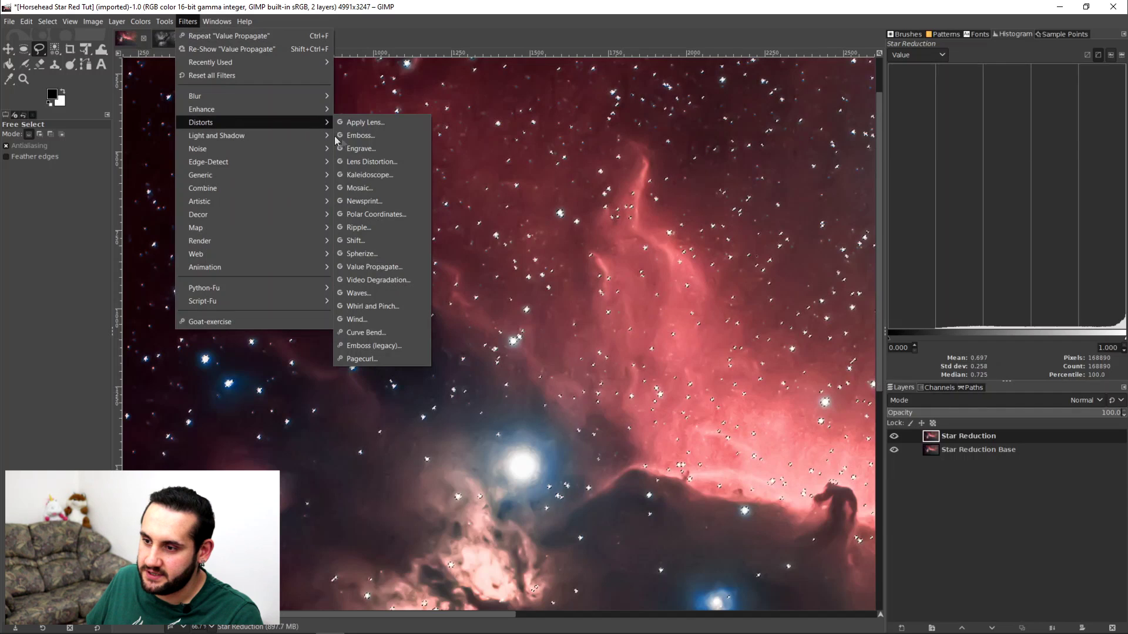
click(375, 267)
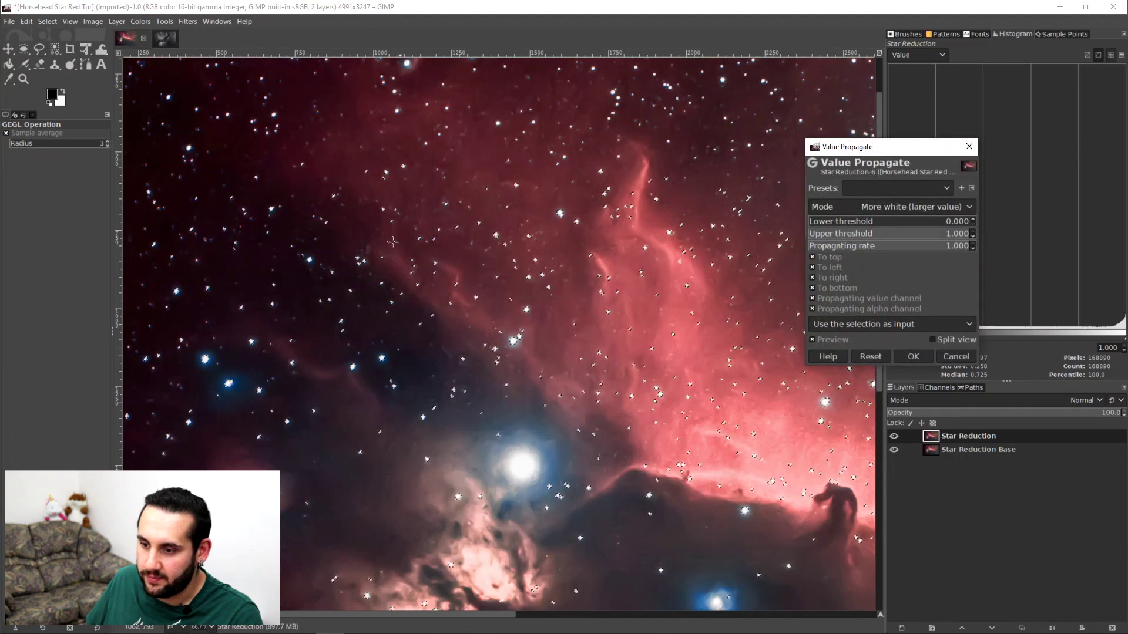
scroll(341, 287, up, 3)
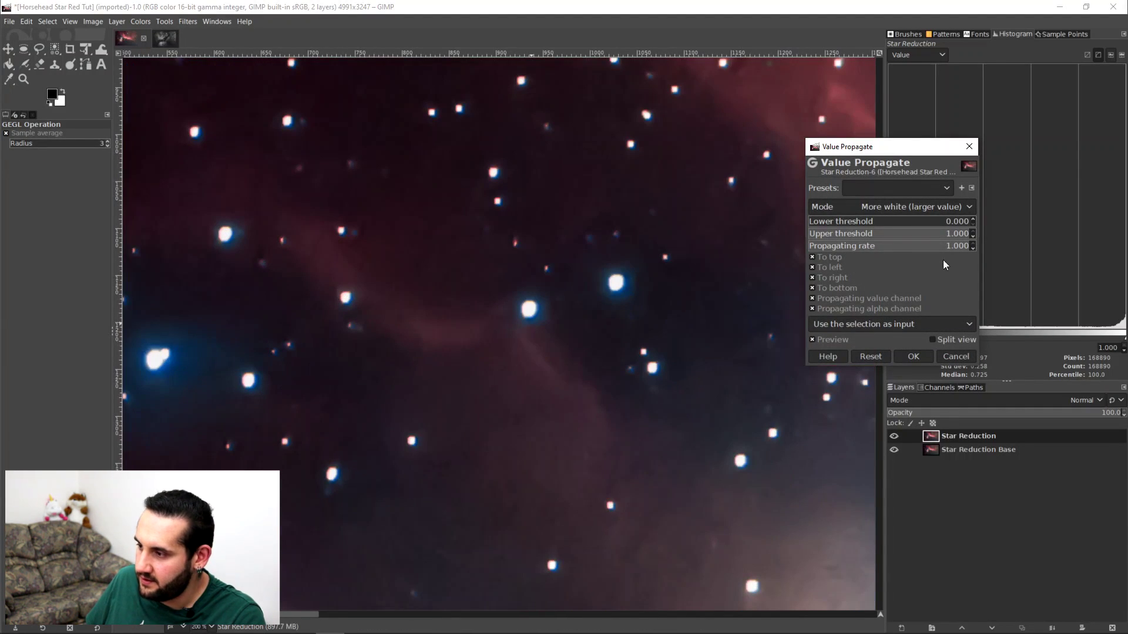
click(964, 210)
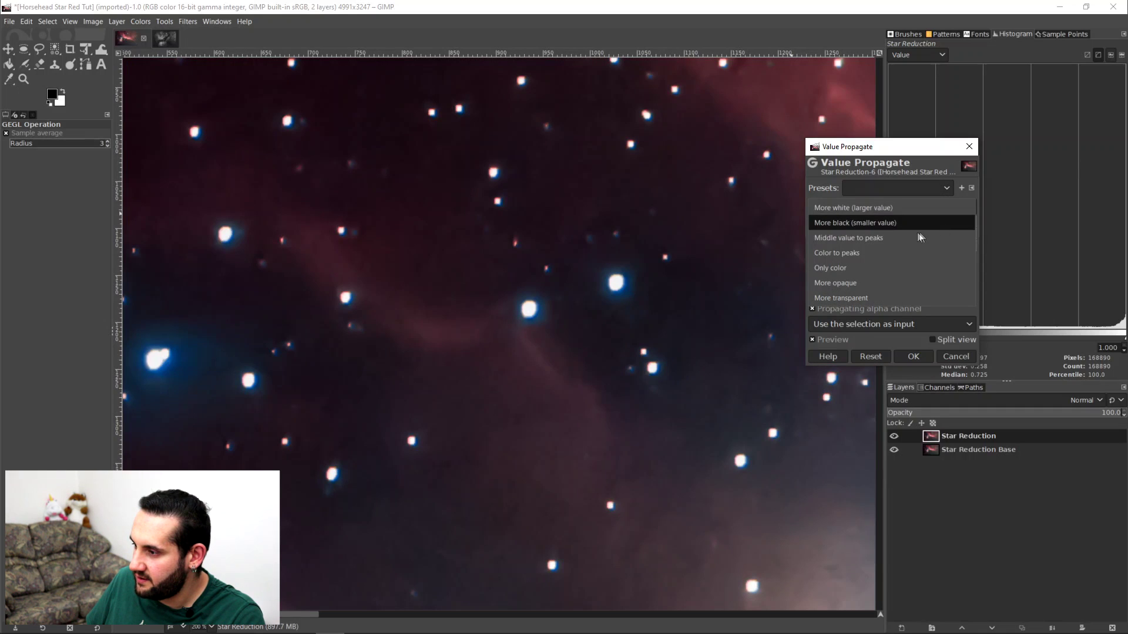
click(913, 224)
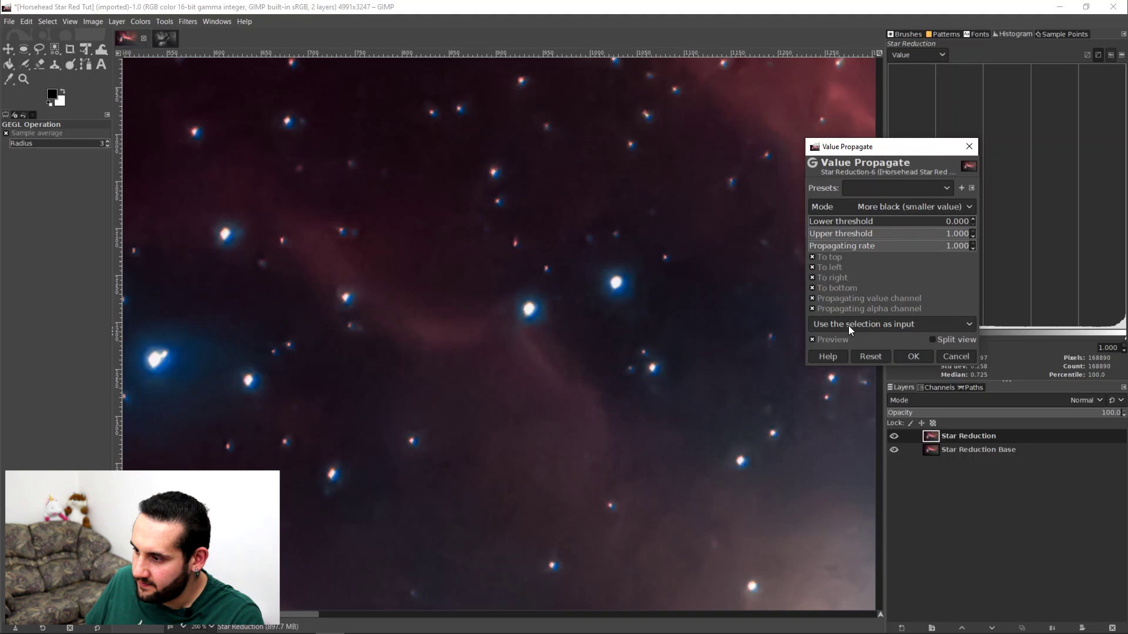
Compare the preview, try a 0.430 rate, then apply at 1.000 propagating rate.
click(828, 340)
click(827, 340)
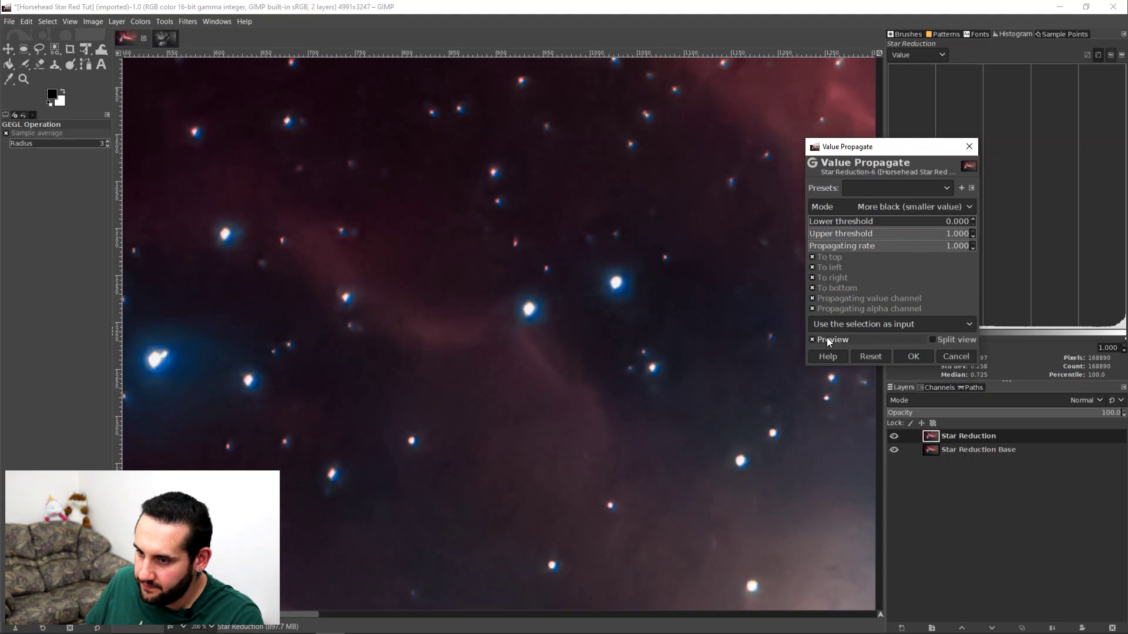
click(828, 339)
click(828, 339)
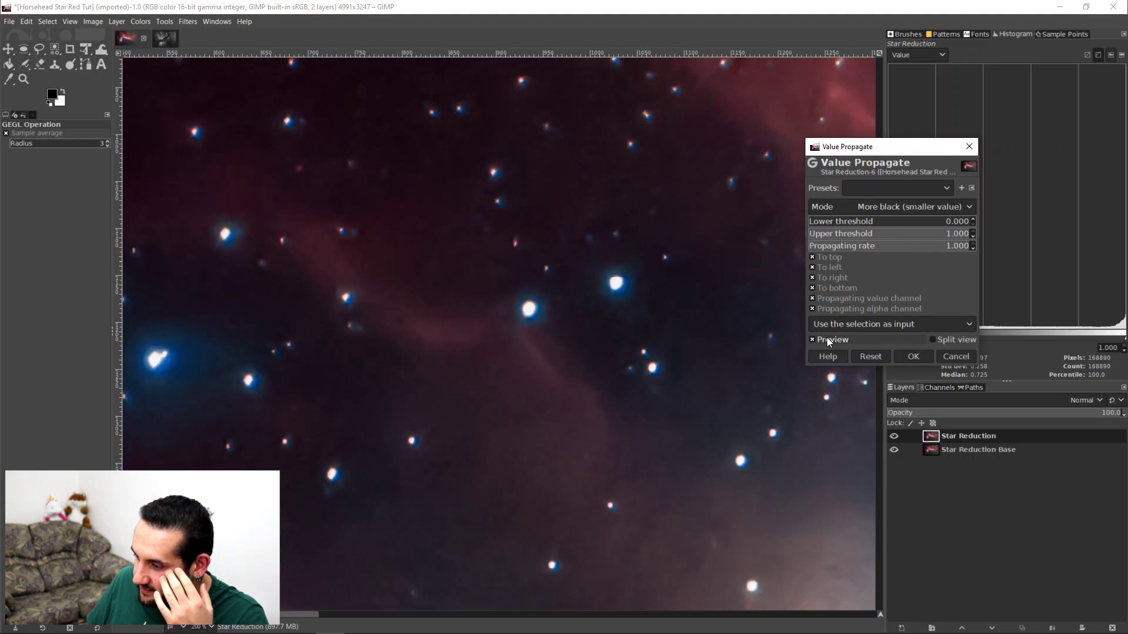
click(827, 339)
click(826, 338)
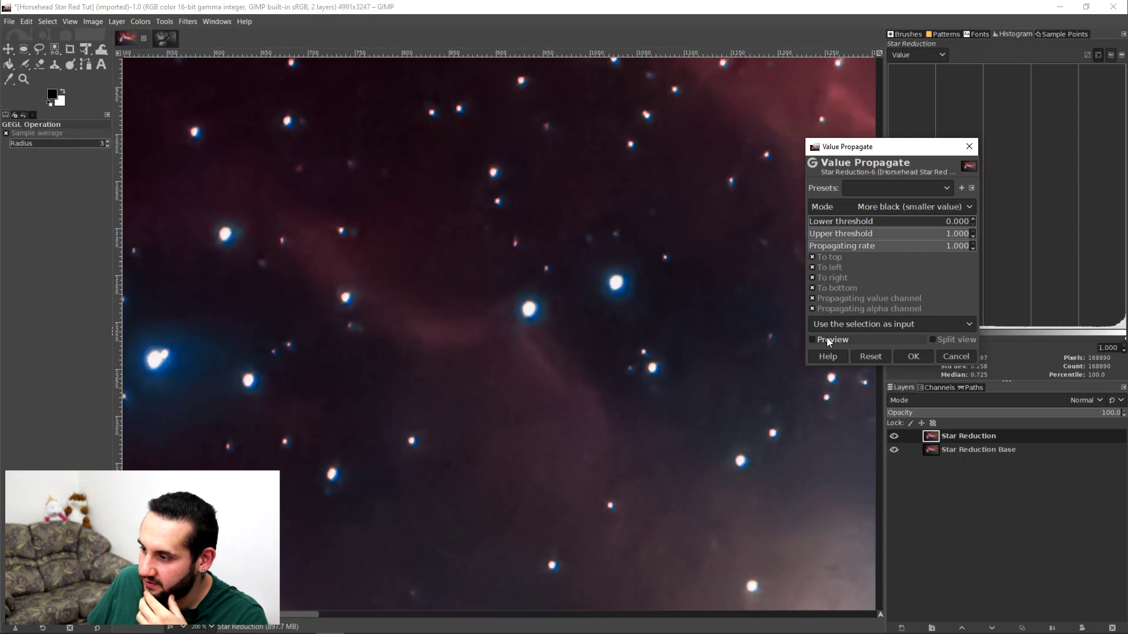
drag(950, 246, 927, 259)
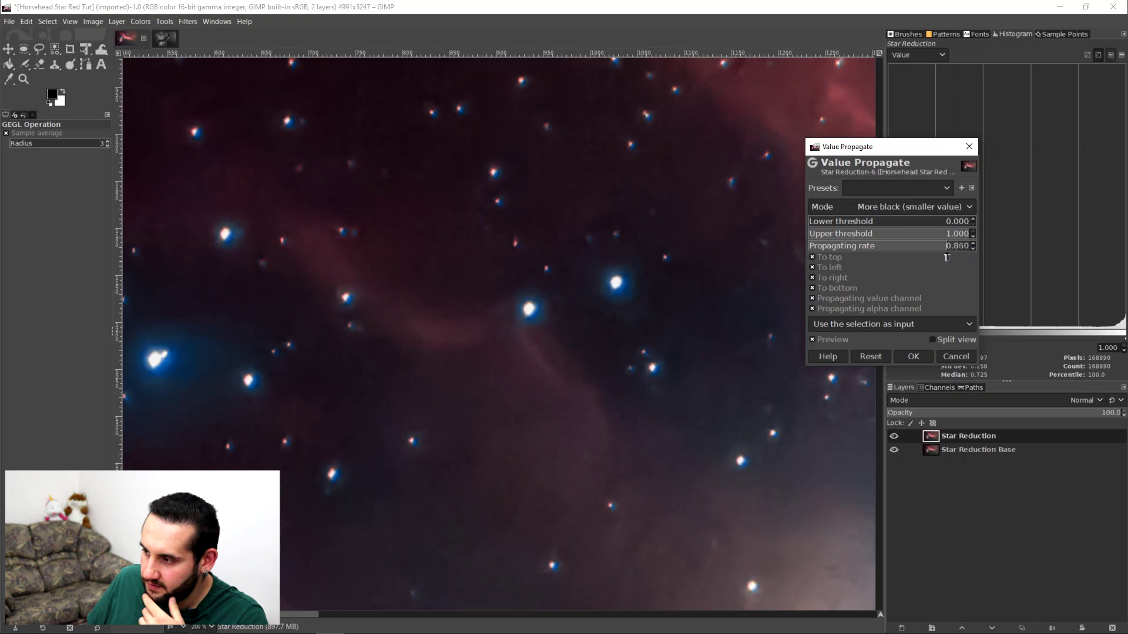
mouse_move(927, 259)
mouse_down()
mouse_move(937, 261)
mouse_move(907, 263)
mouse_up()
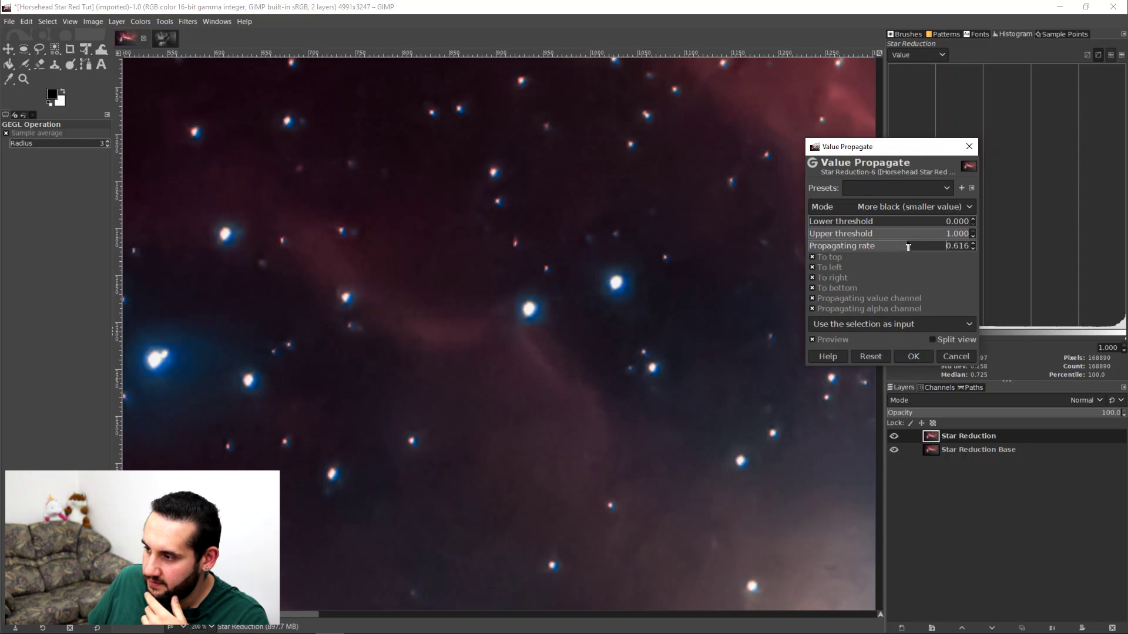
drag(908, 248, 984, 244)
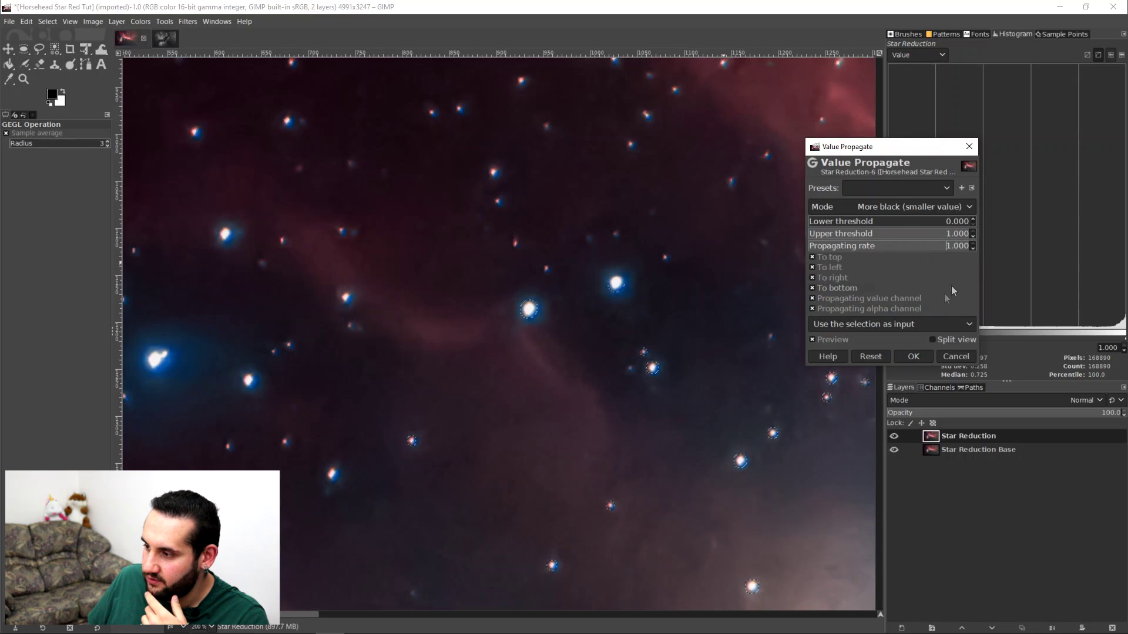
click(915, 354)
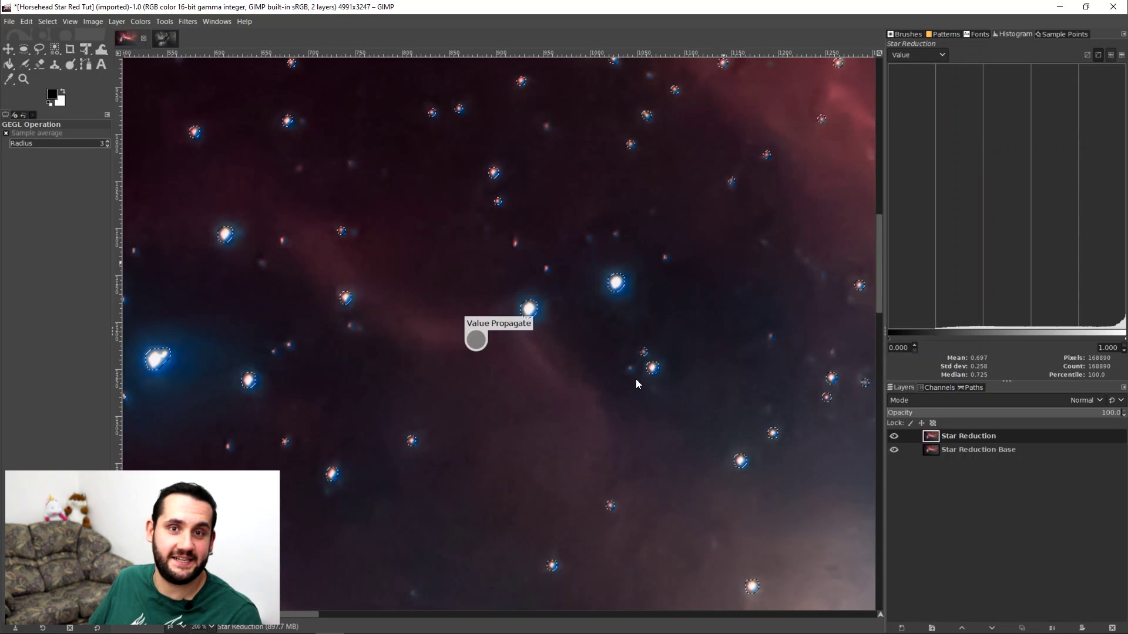
Clear the selection, centre the image, and hide the Star Reduction layer to compare.
click(52, 23)
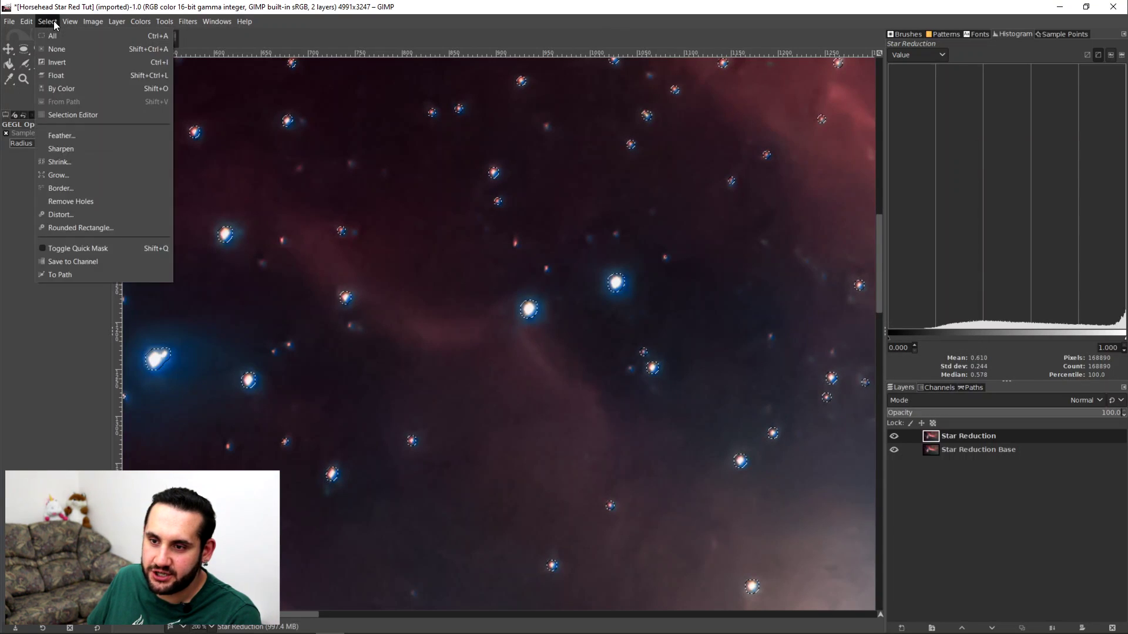
click(53, 50)
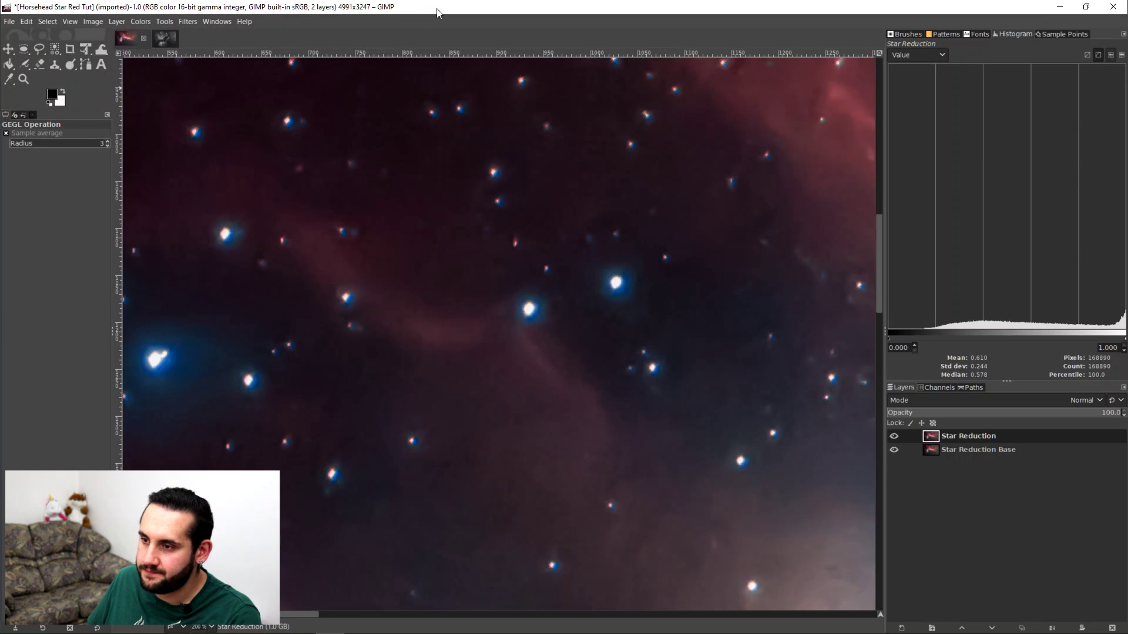
scroll(680, 267, down, 11)
scroll(714, 277, up, 5)
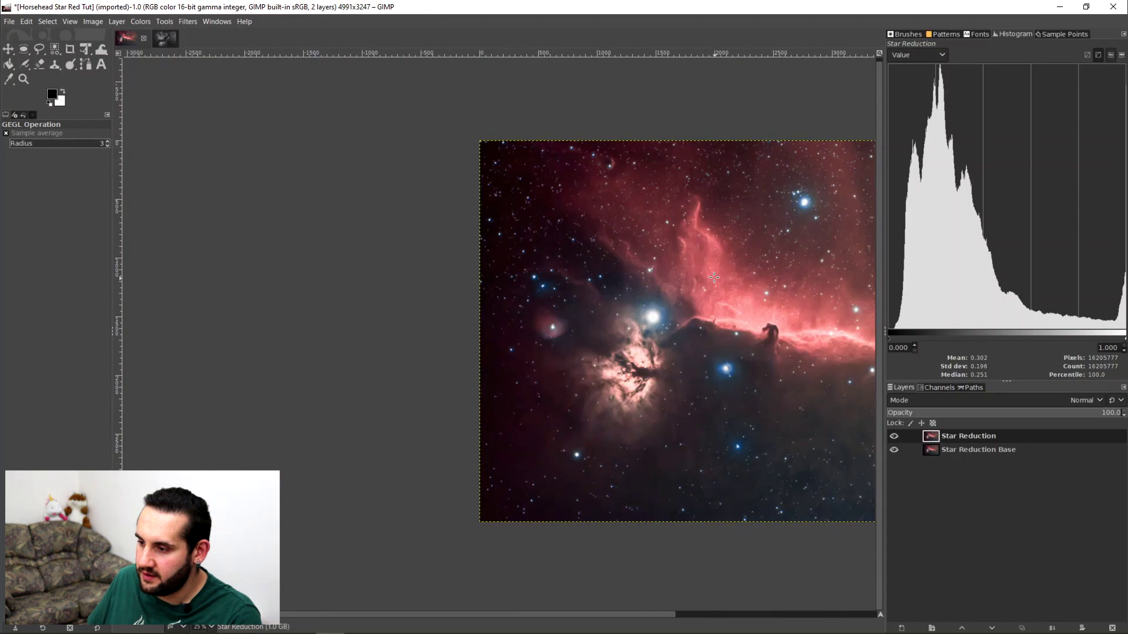
key(shift+j)
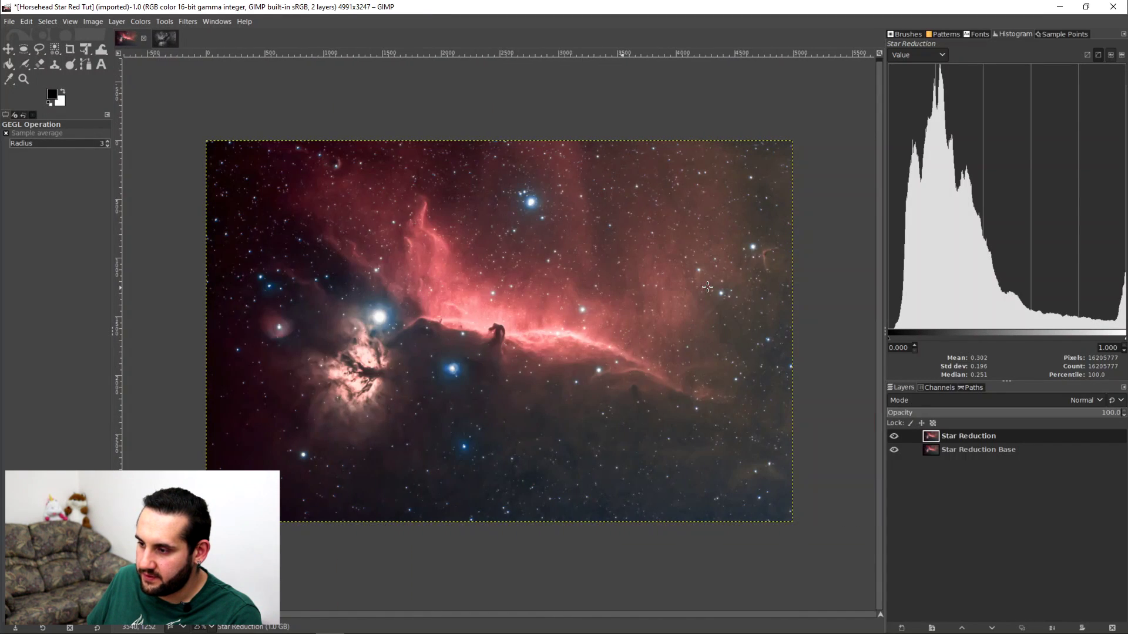
click(894, 436)
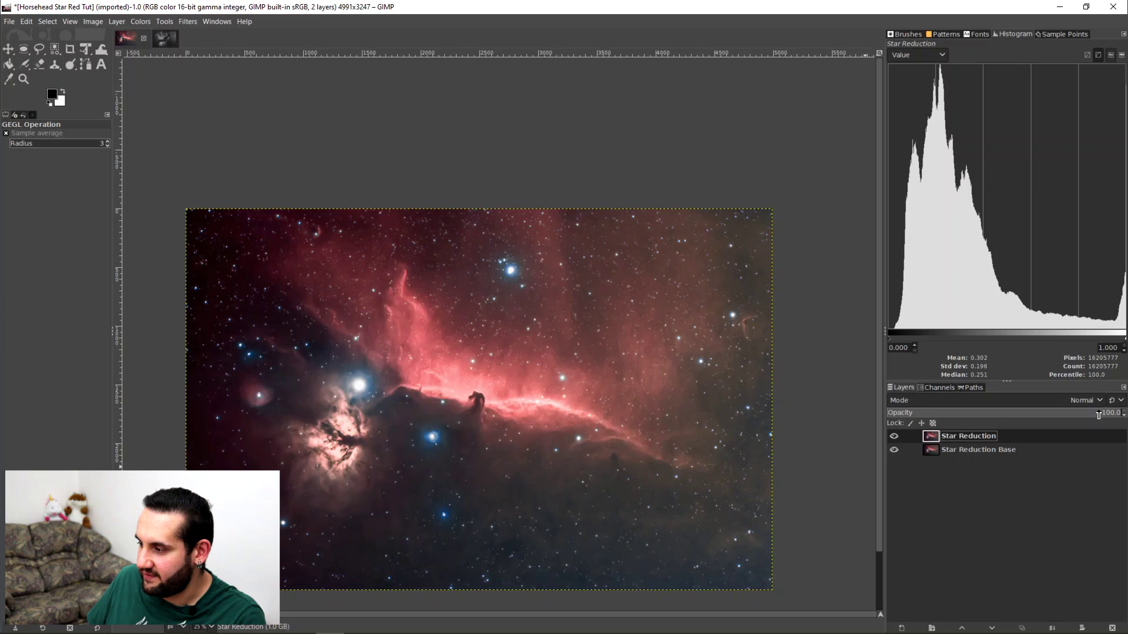
drag(1098, 414, 969, 411)
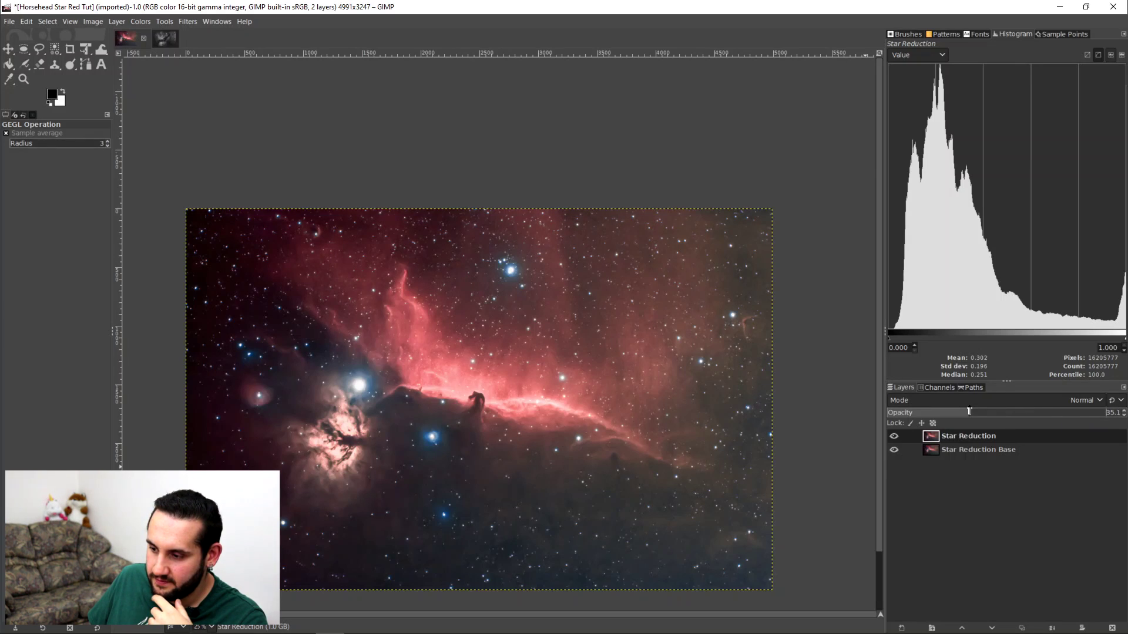
drag(1106, 412, 1123, 412)
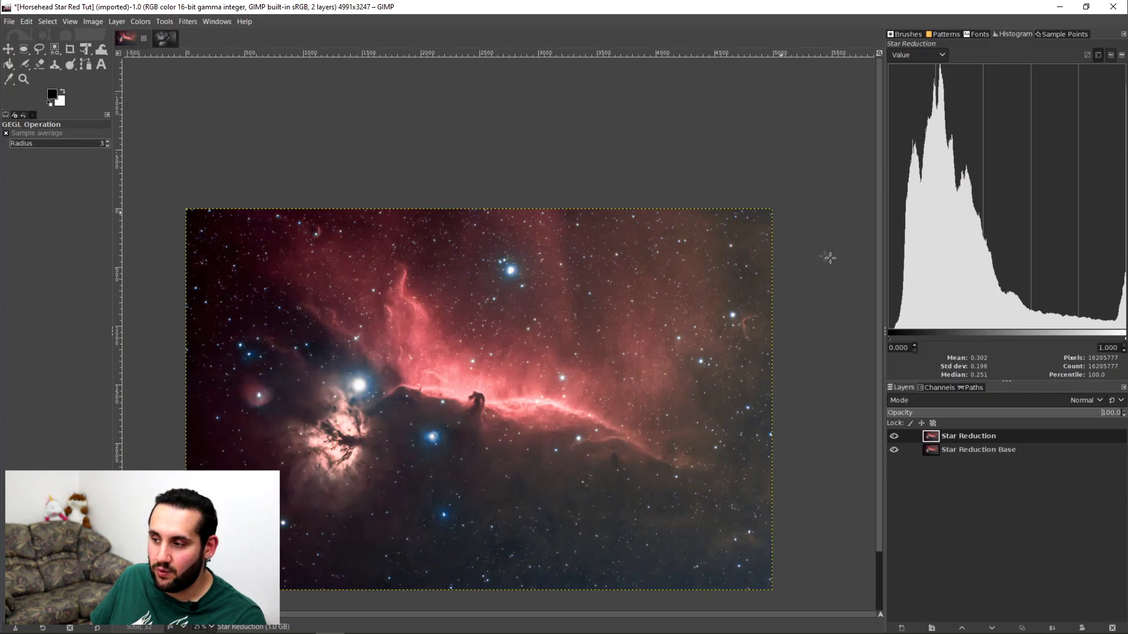
scroll(828, 271, down, 2)
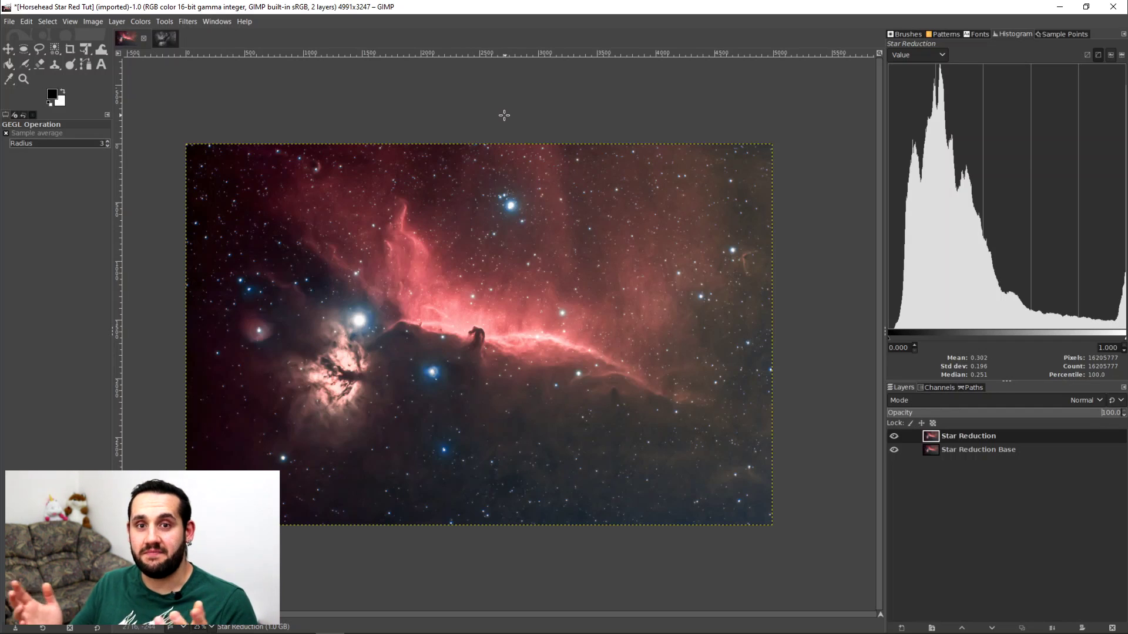
click(157, 40)
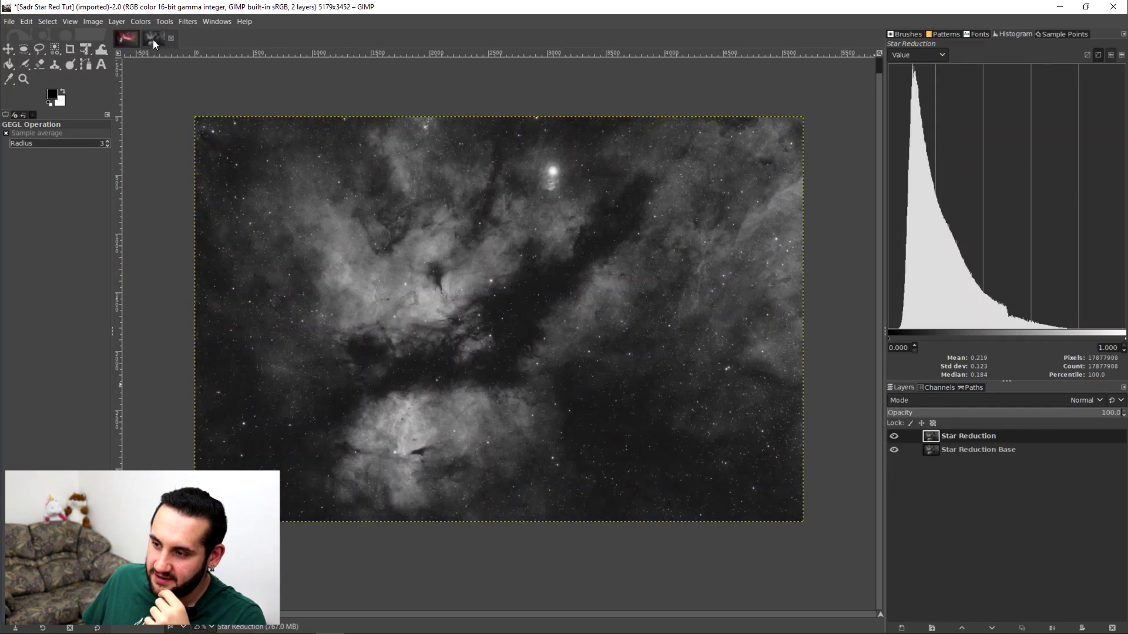
Hide the Sadr Star Reduction layer to view the unreduced stars.
click(894, 437)
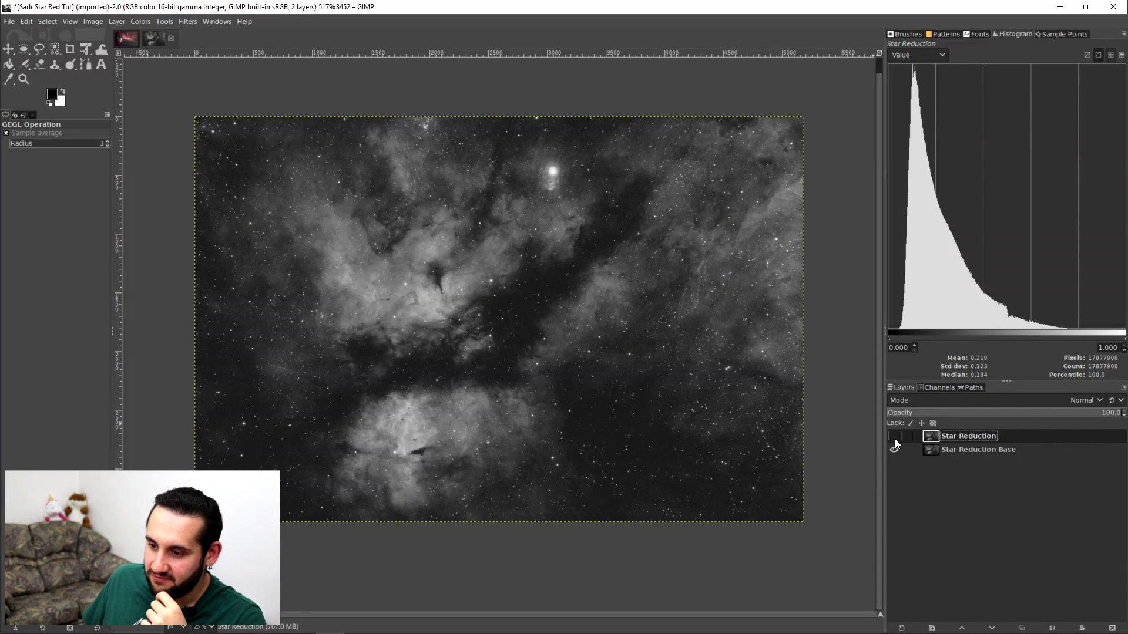